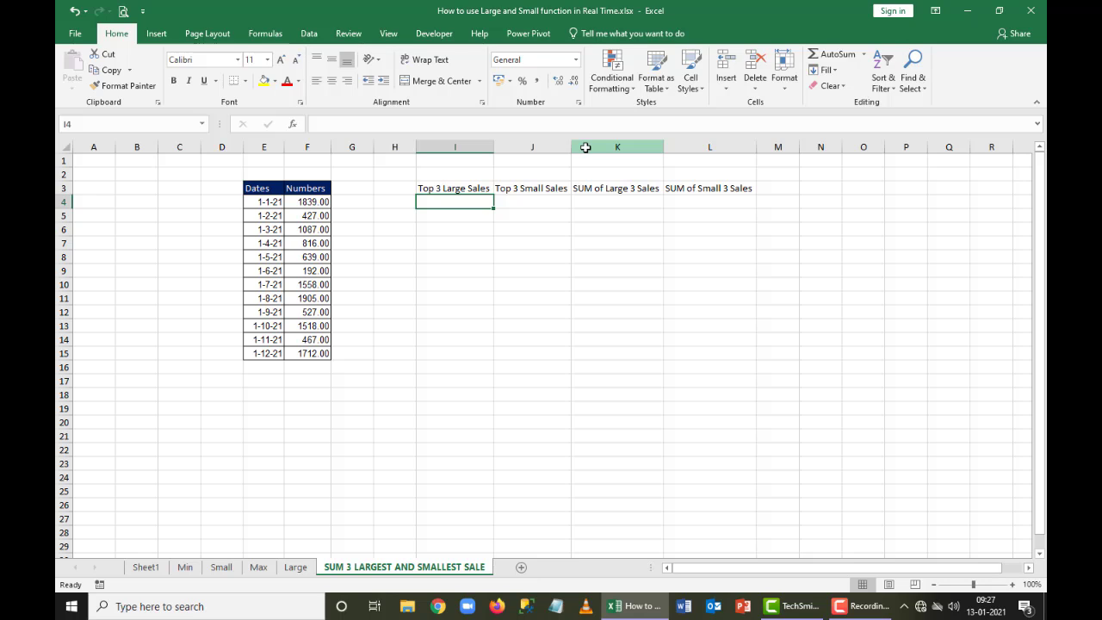
Copy the cell formatting of the Numbers values in F4:F15 onto the dates in E4:E15 with Format Painter
key(Left)
key(Left)
key(Left)
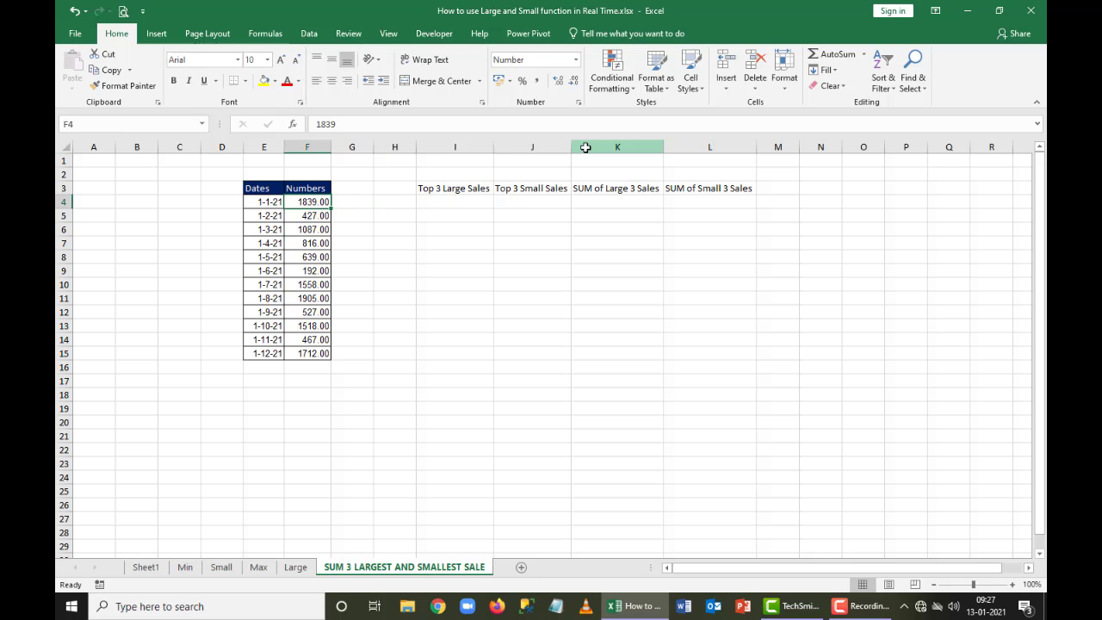
key(ctrl+shift+Down)
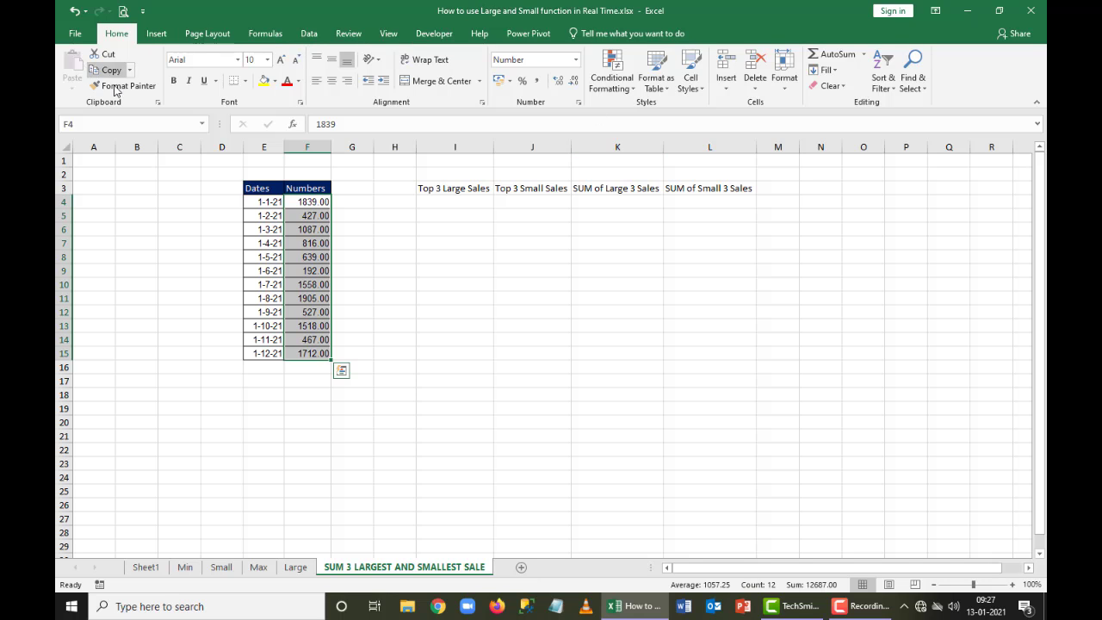
click(124, 85)
drag(259, 209, 260, 353)
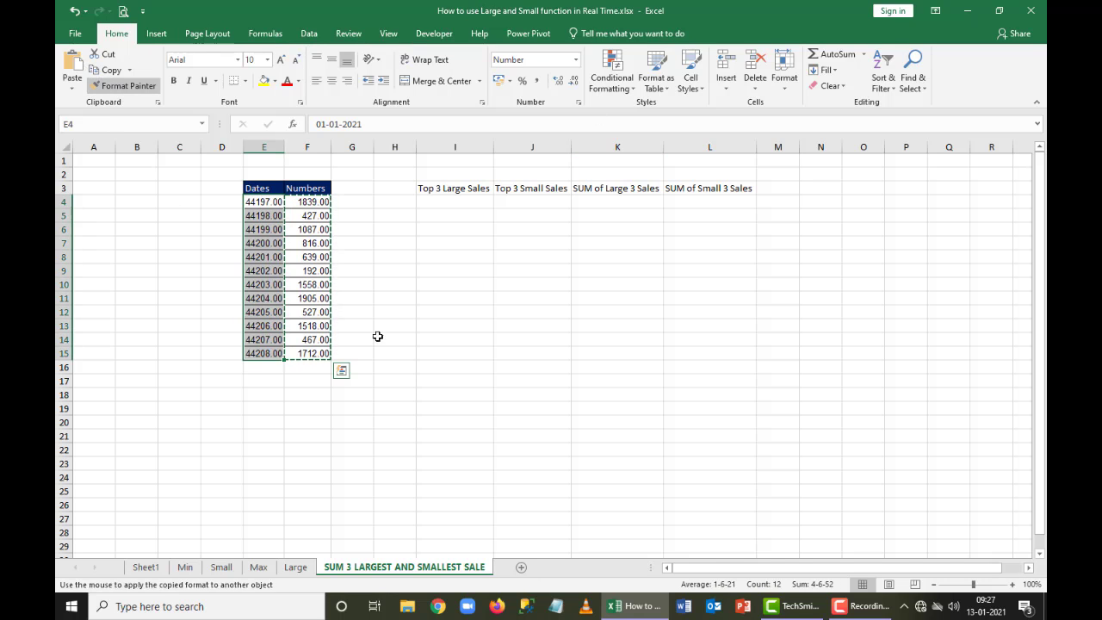
Apply the Short Date number format to the dates in E4:E15
click(575, 60)
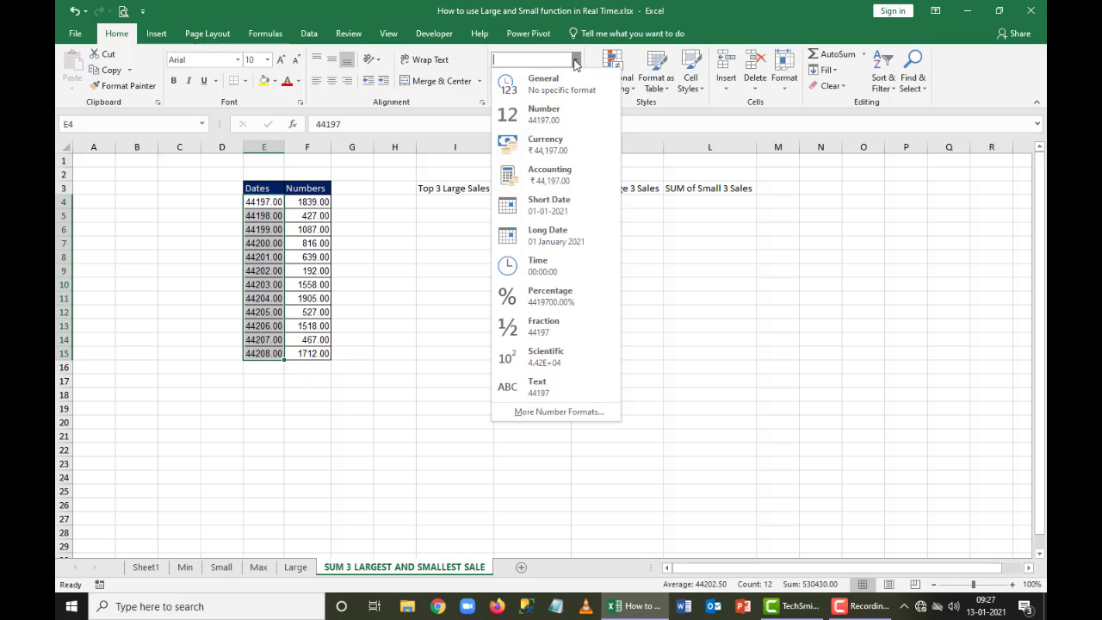
click(555, 207)
click(467, 327)
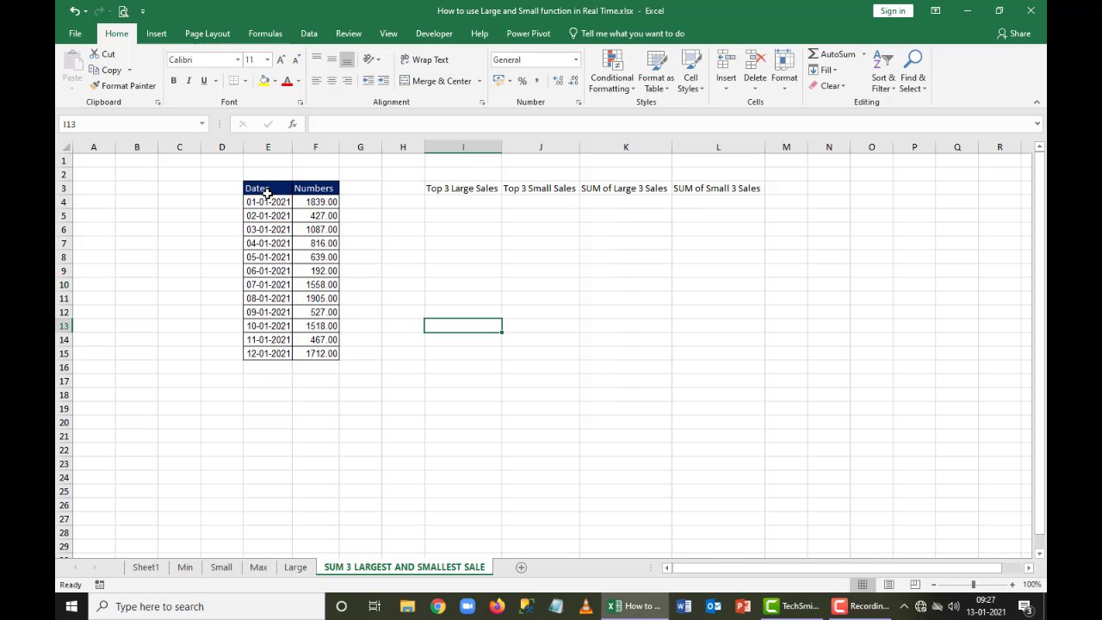
Apply all borders and a thick outside border to the Dates and Numbers table in E3:F15
drag(260, 186, 328, 353)
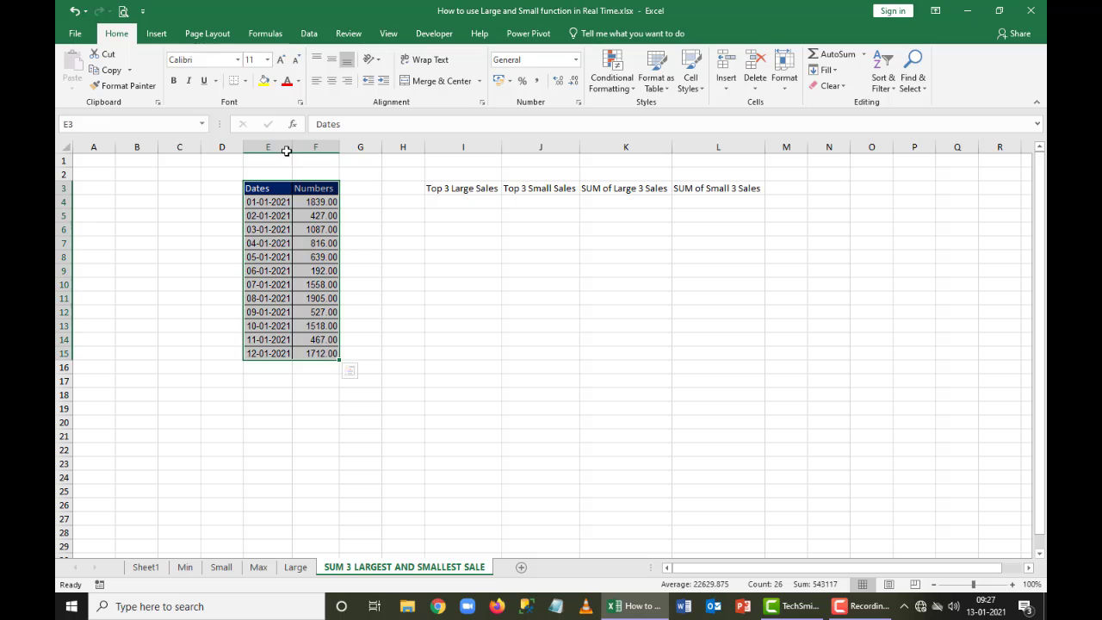
click(245, 81)
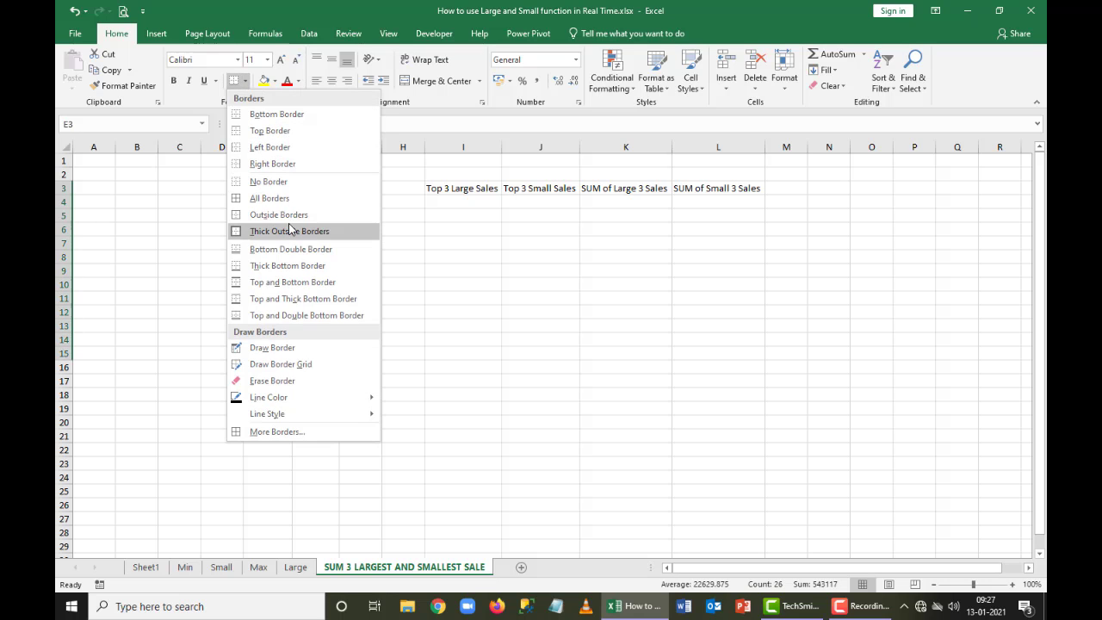
click(288, 197)
click(244, 81)
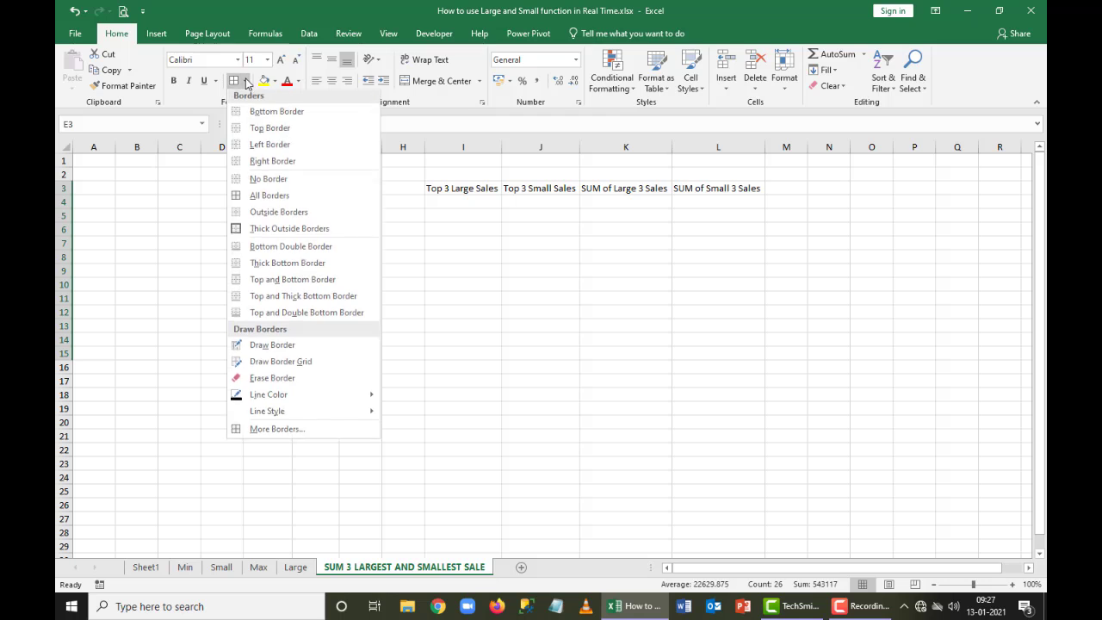
click(291, 231)
click(463, 313)
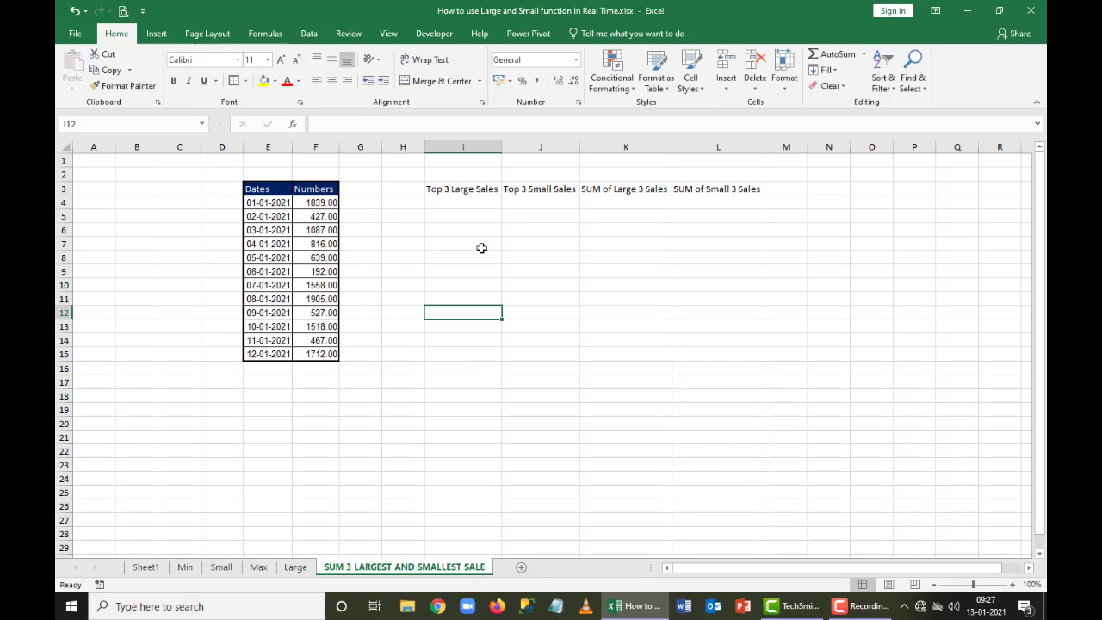
Begin a LARGE formula in I4 with the absolute range $F$4:$F$15 as its array
click(454, 204)
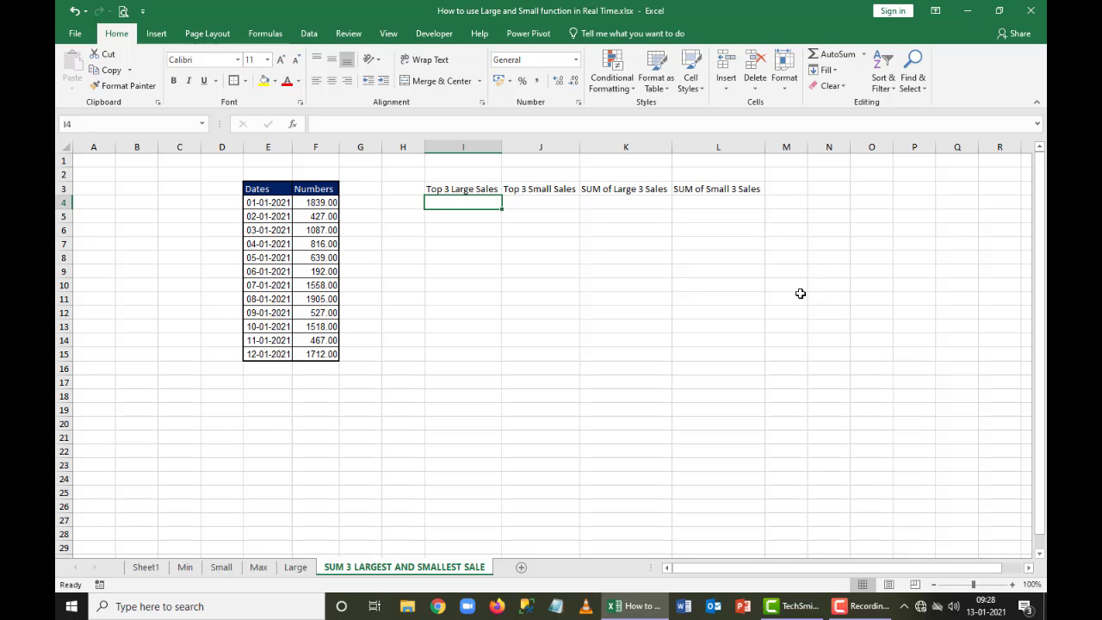
text(=lar)
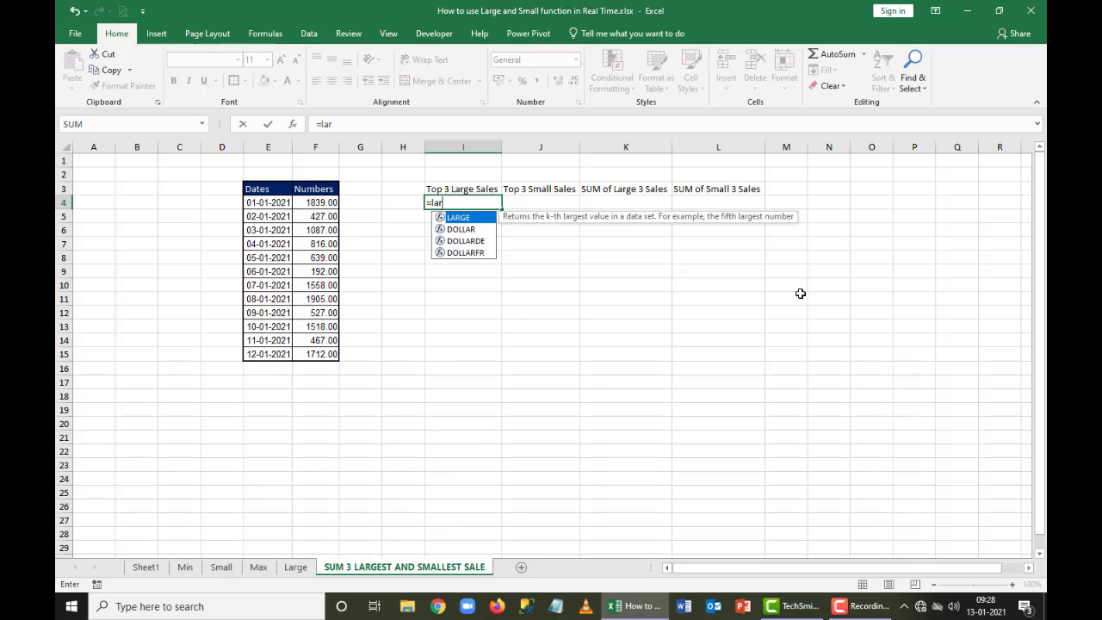
key(Tab)
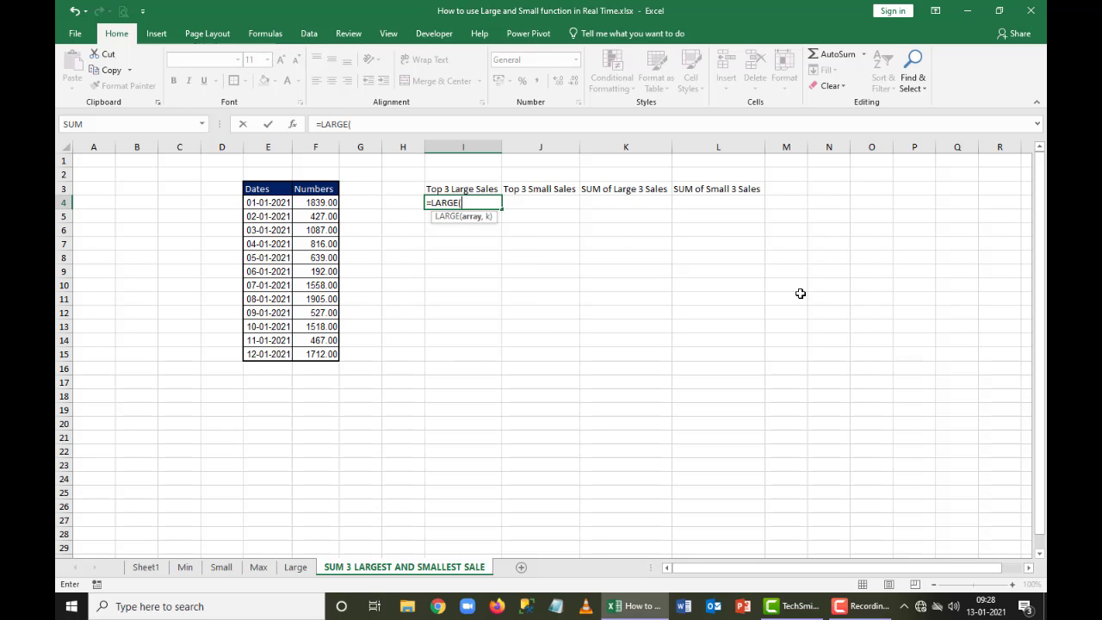
key(Left)
key(Left)
key(Left)
key(Left)
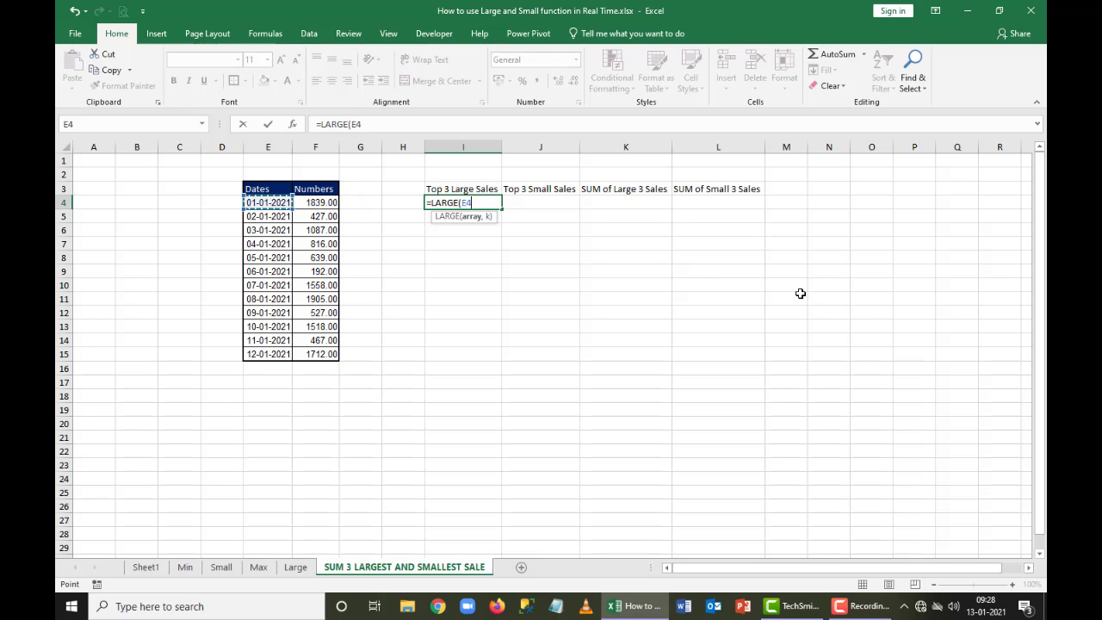
key(Right)
key(ctrl+shift+Down)
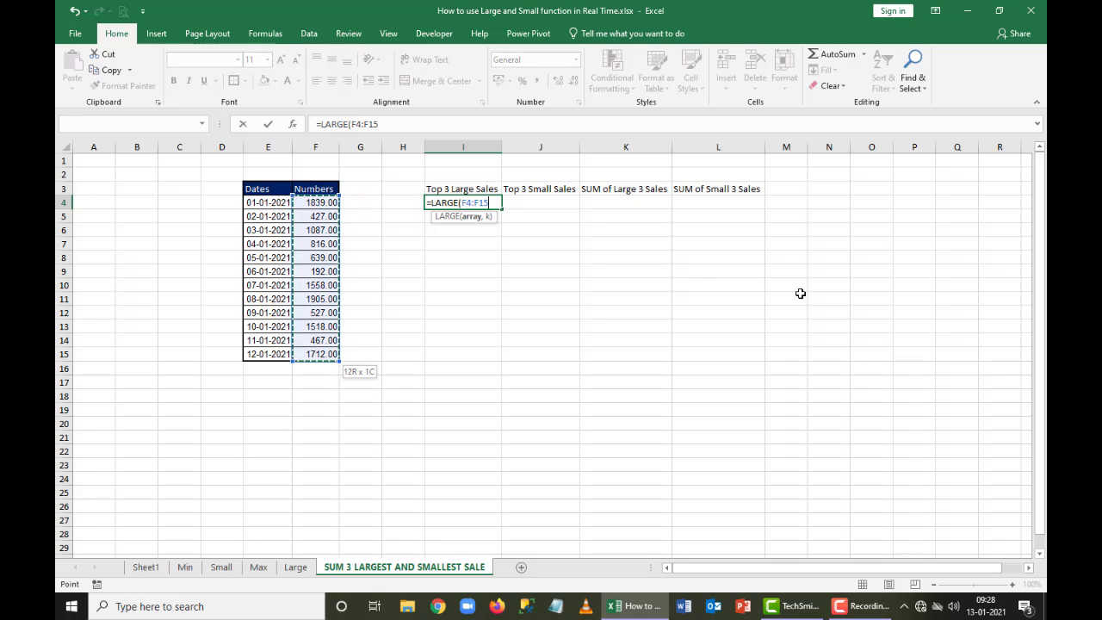
key(F4)
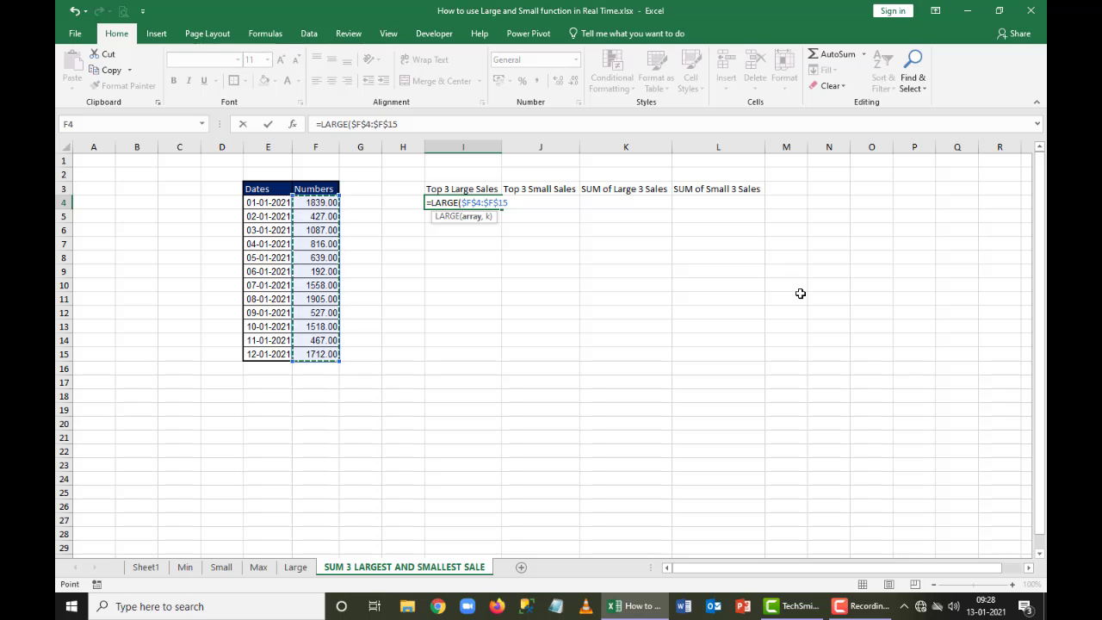
text(,)
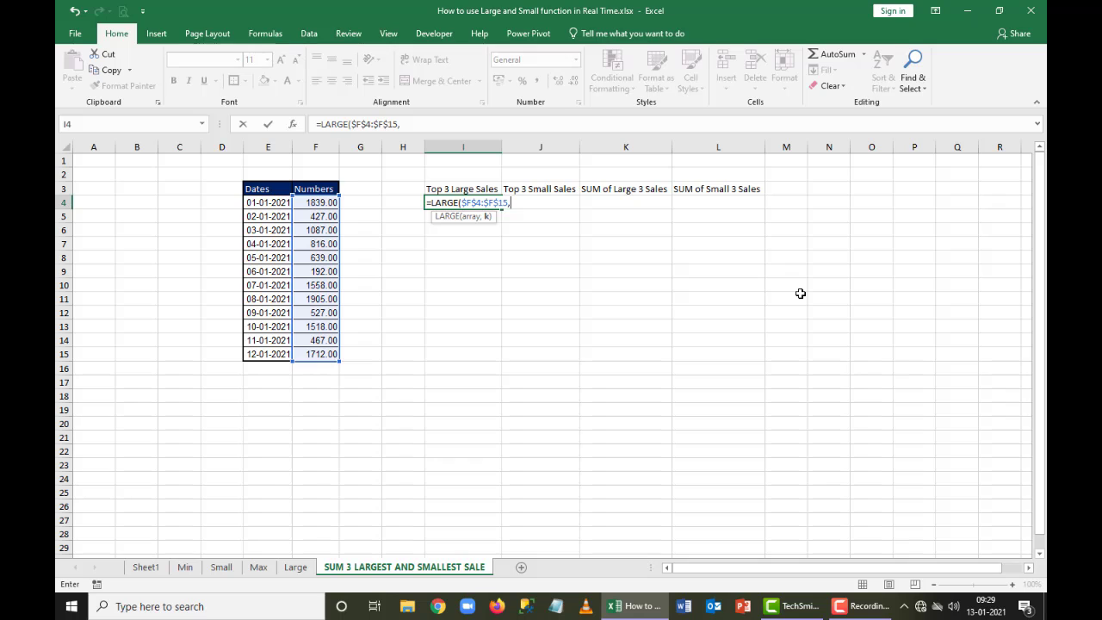
Nest ROWS over the range H4:H4 as the k argument of the LARGE formula in I4
text(rows)
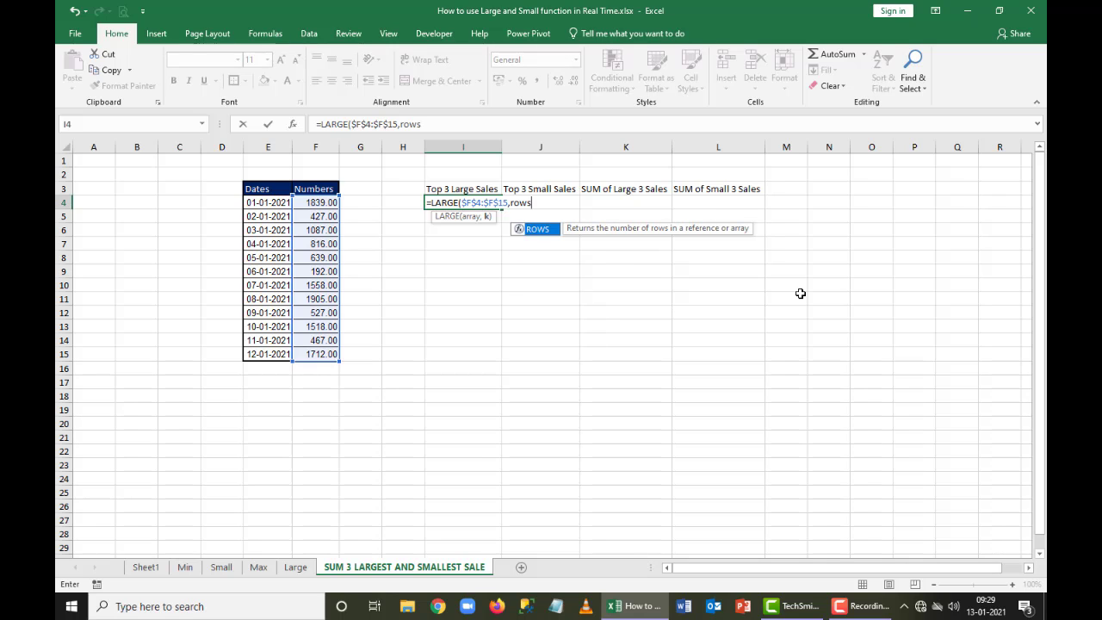
key(Tab)
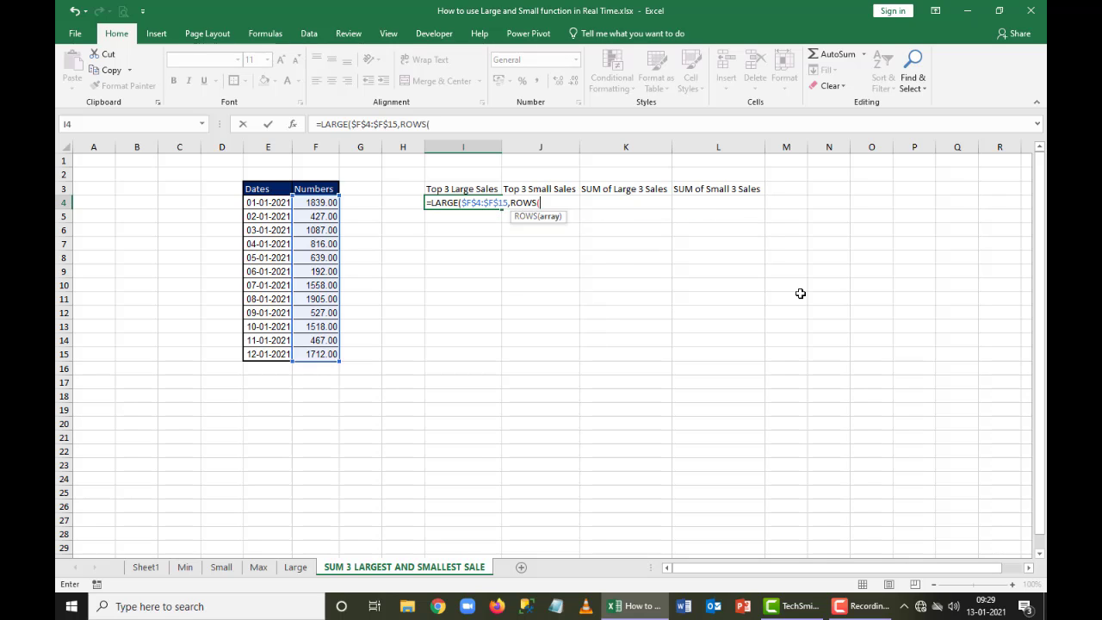
key(Left)
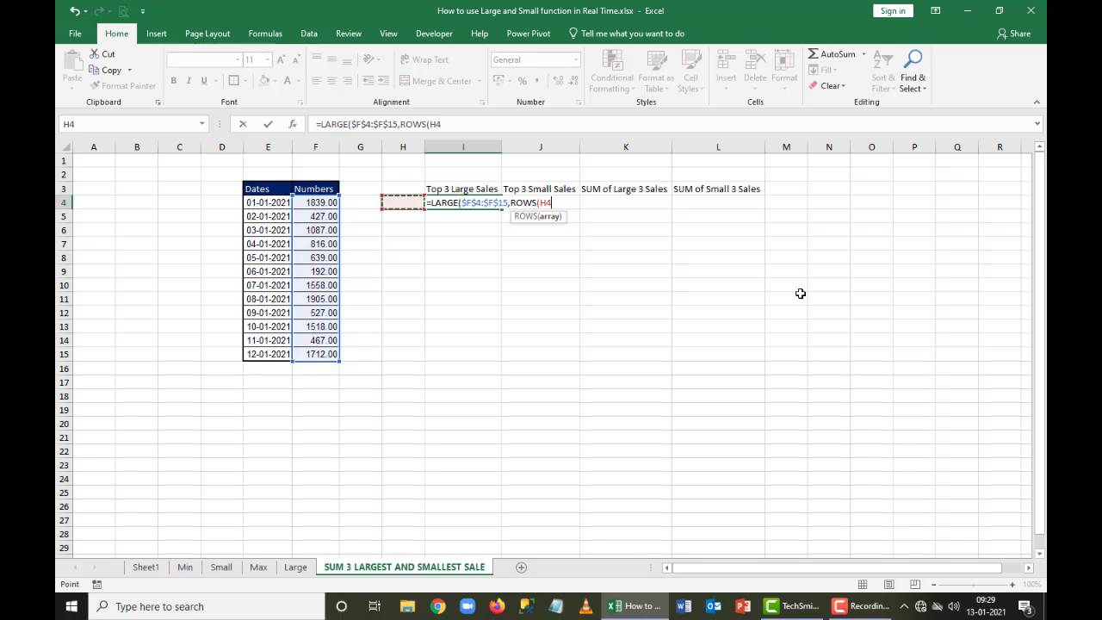
key(F8)
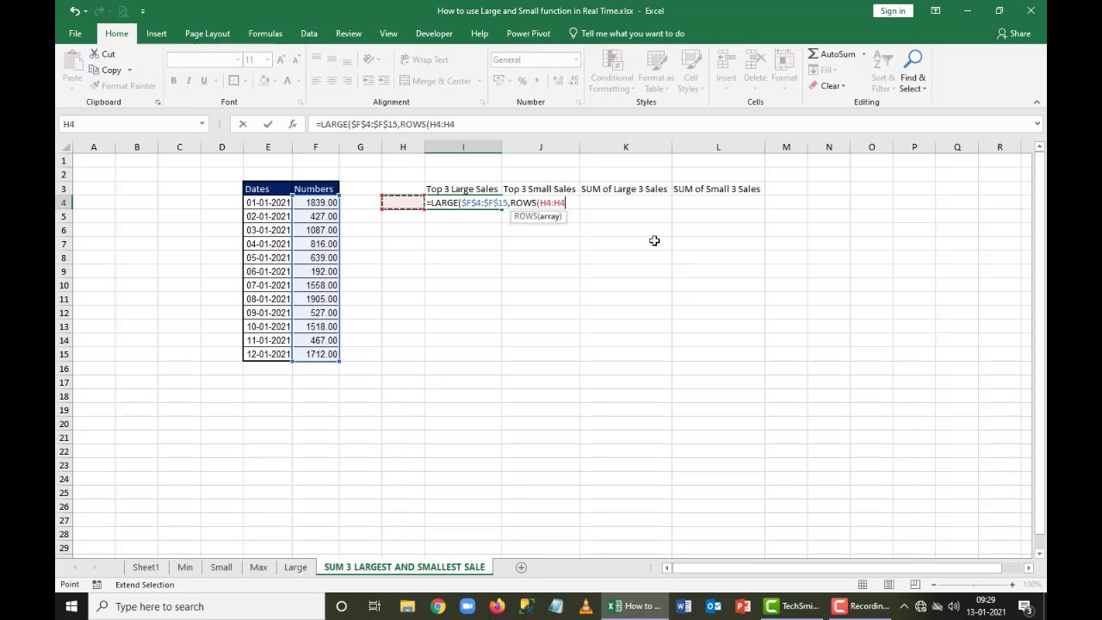
Lock the starting row of the ROWS range as H$4:H4 and enter =LARGE($F$4:$F$15,ROWS(H$4:H4)) in I4, keeping I4 selected
drag(548, 203, 605, 259)
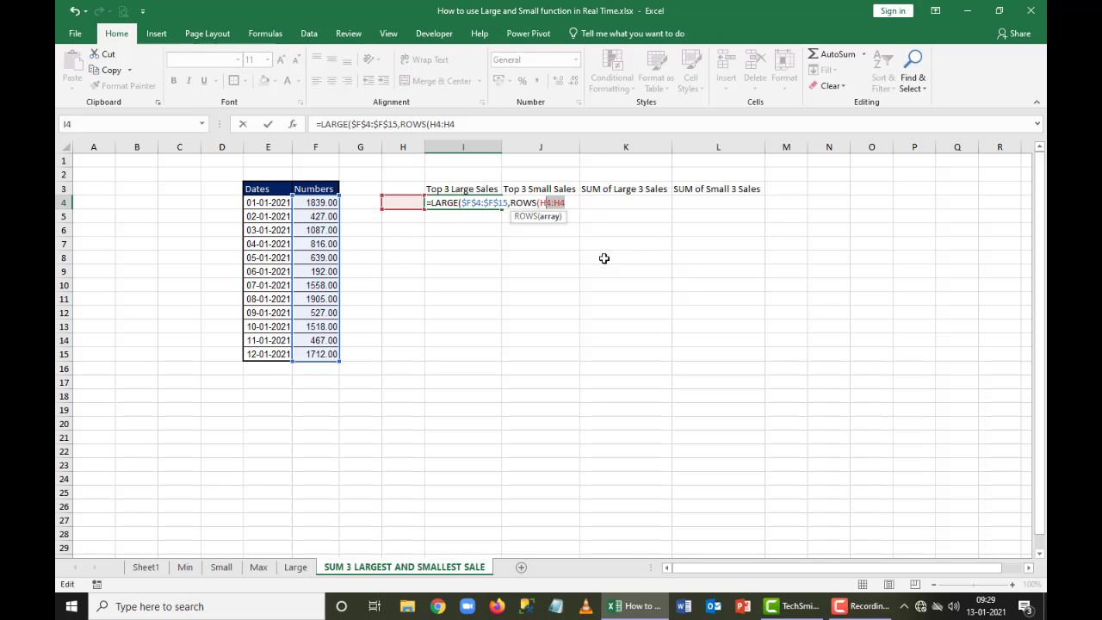
click(547, 201)
text($)
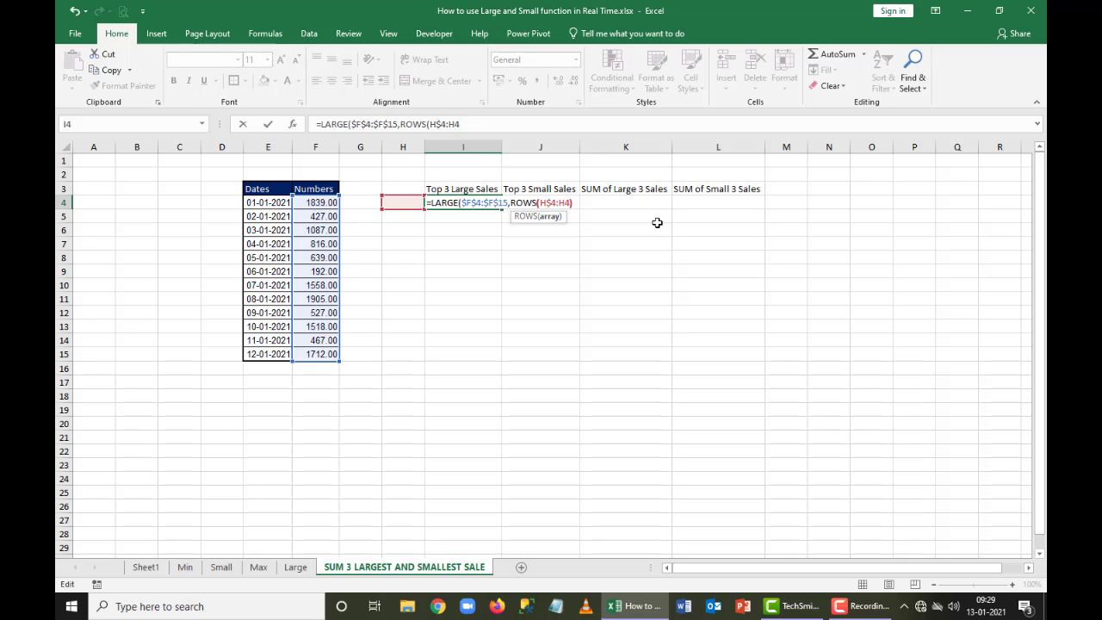
text())
key(Left)
key(shift+Left)
key(shift+Left)
key(shift+Left)
key(shift+Left)
key(shift+Left)
key(shift+Left)
key(shift+Left)
key(shift+Left)
key(shift+Left)
key(shift+Left)
key(shift+Left)
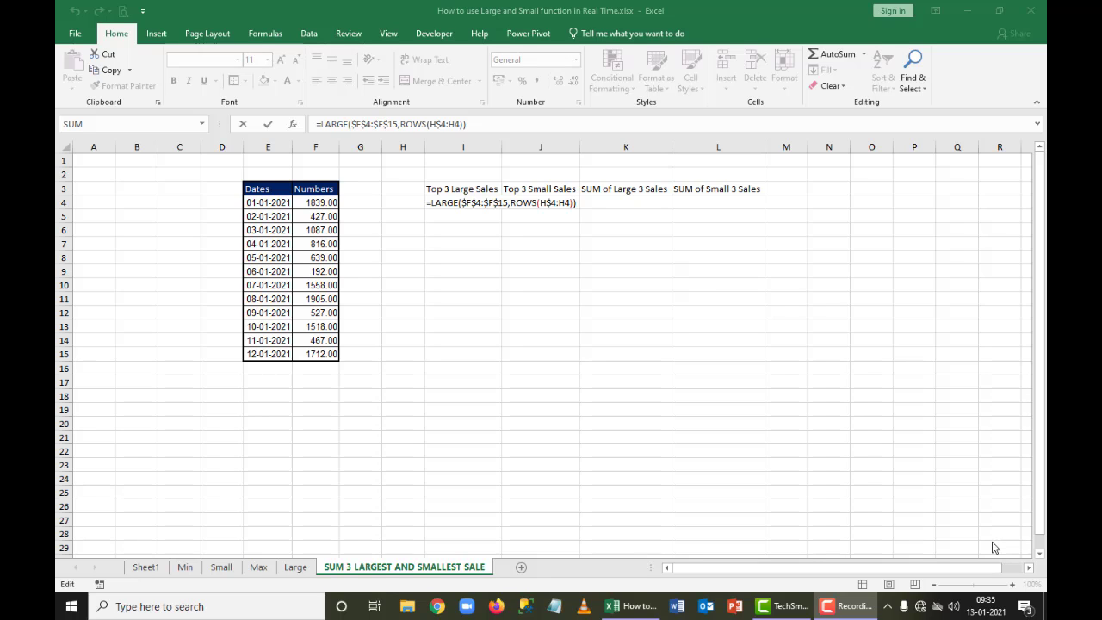
click(615, 354)
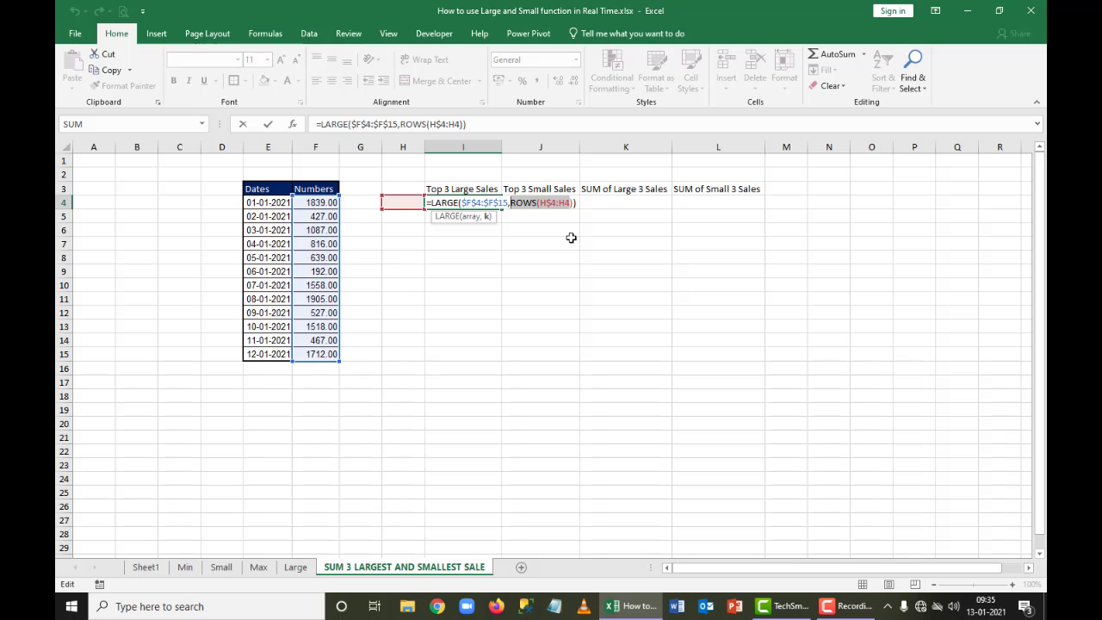
key(ctrl+Return)
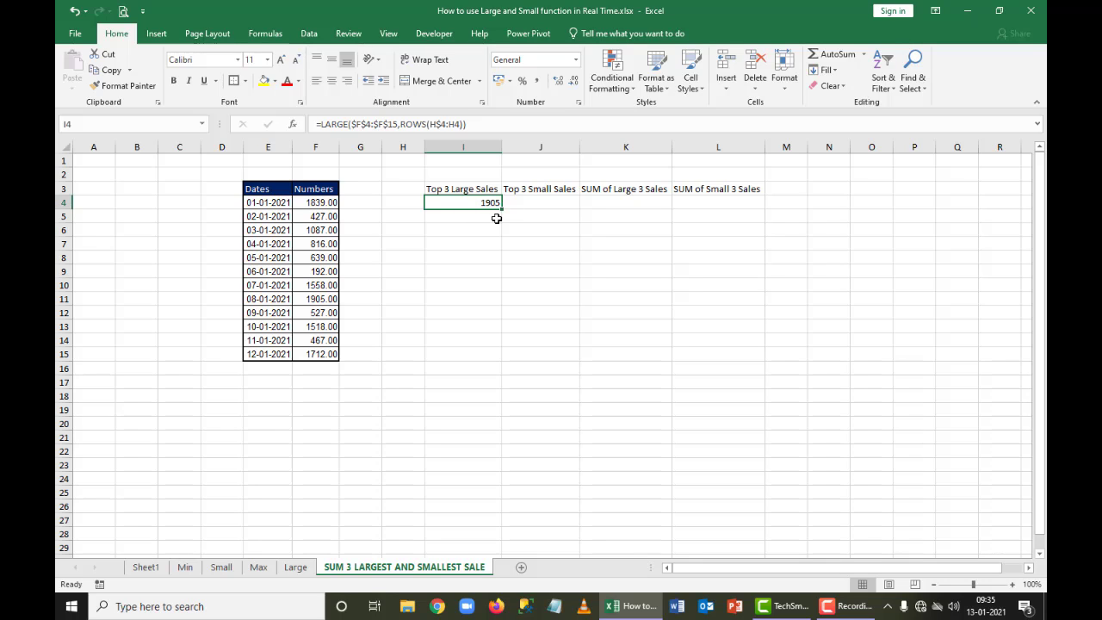
Start a separate ROWS formula in N4 over the range M4:M4
click(812, 205)
text(=ROS)
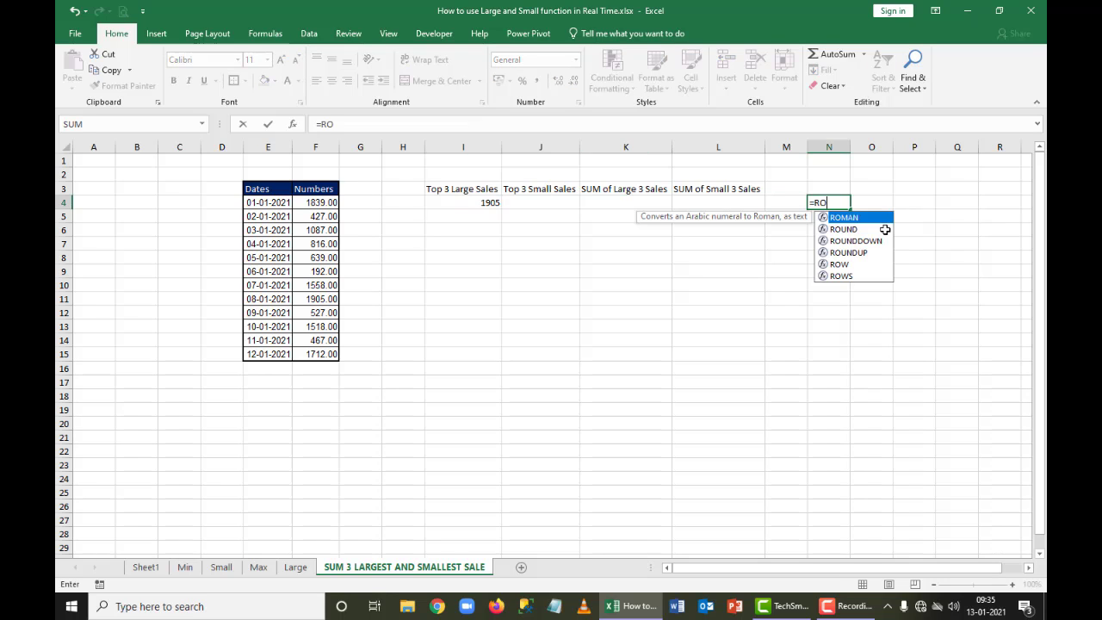
key(BackSpace)
text(E)
key(BackSpace)
text(W)
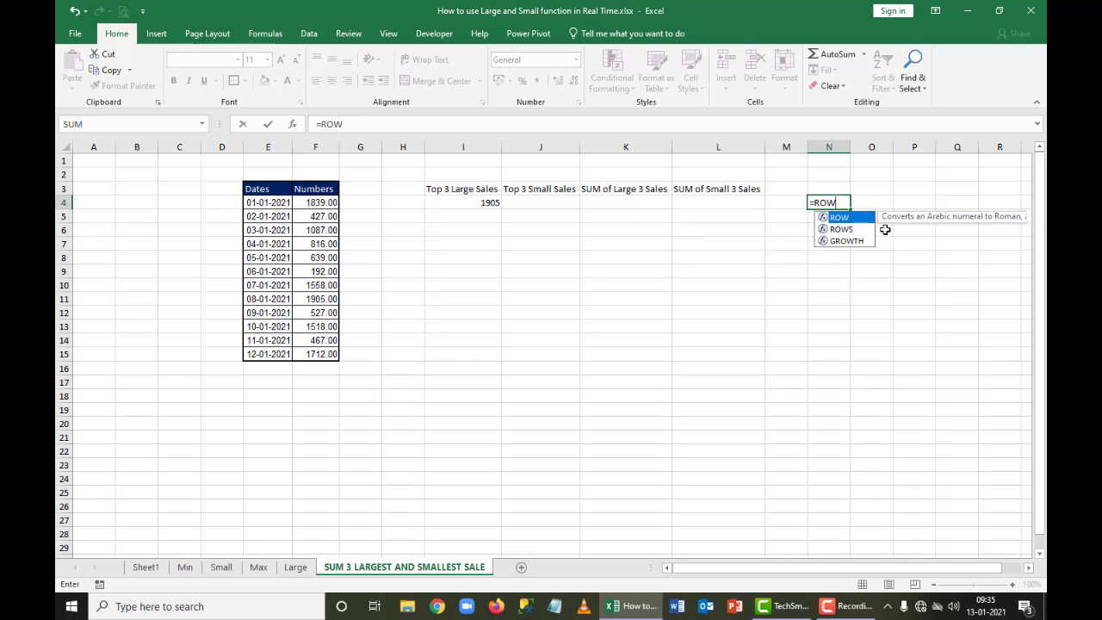
text(S()
key(Left)
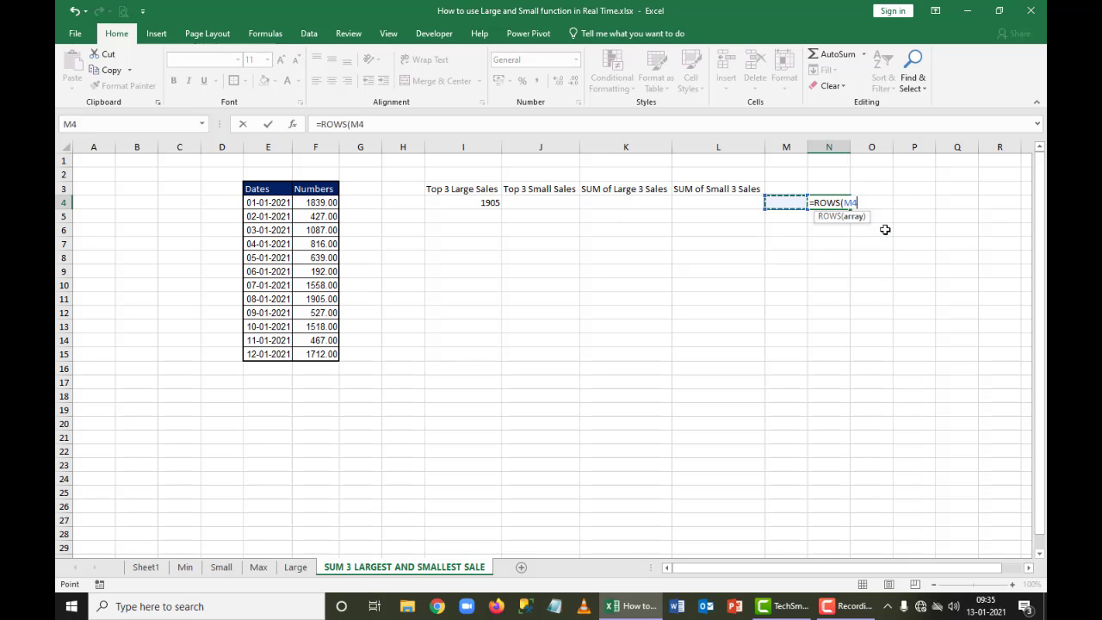
key(F8)
Lock the starting row in the N4 formula and enter it as =ROWS(M$4:M4), keeping N4 selected
key(F2)
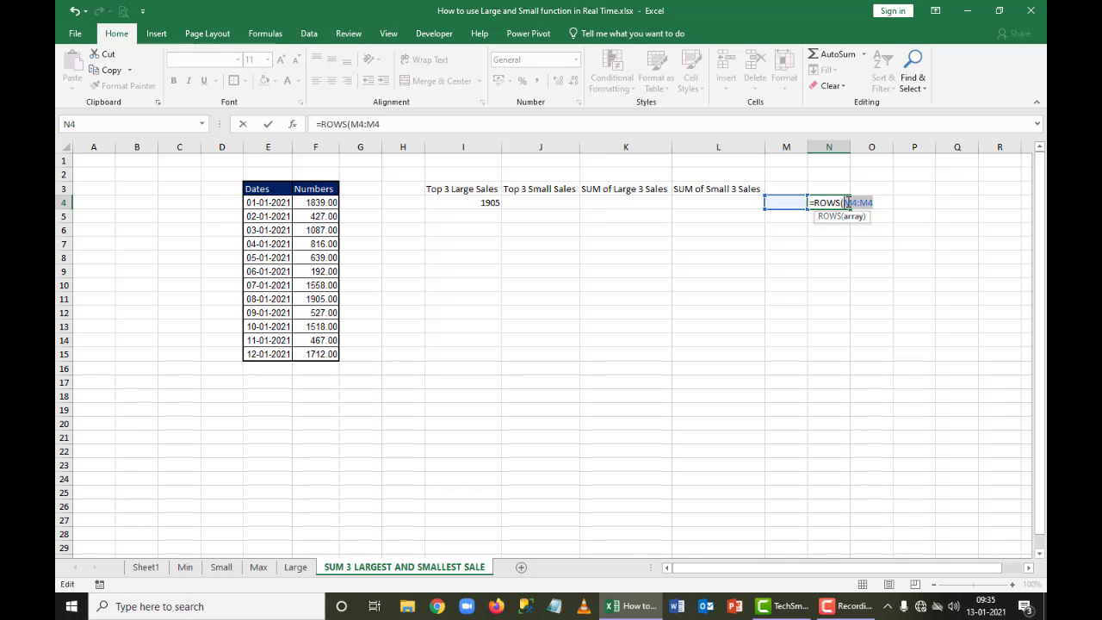
key(Left)
key(Left)
key(Left)
key(Left)
text($)
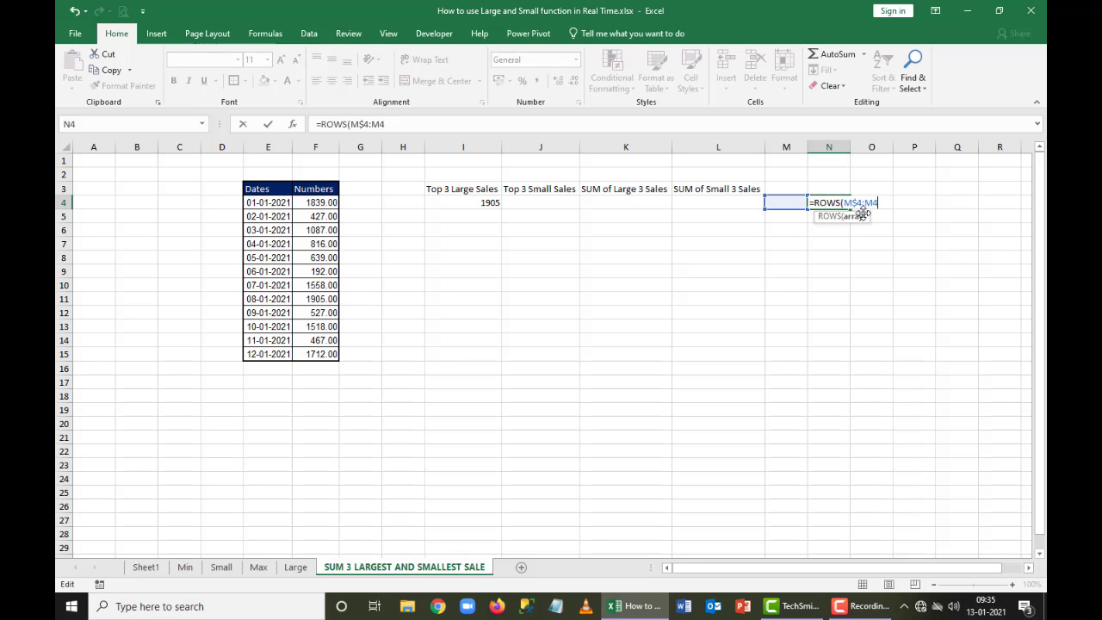
key(ctrl+Return)
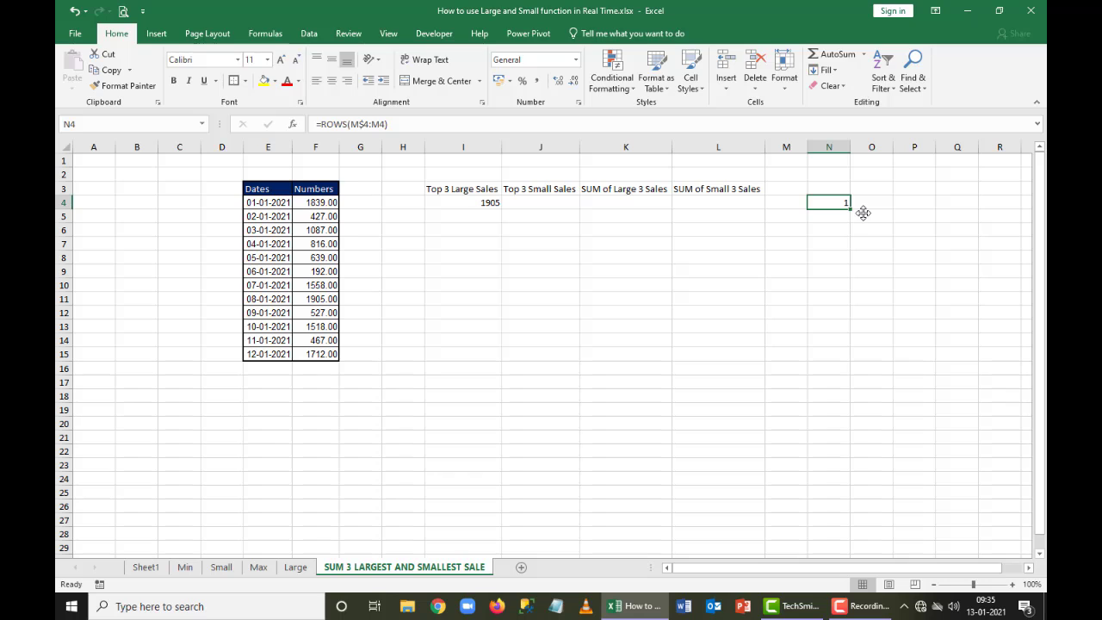
key(F2)
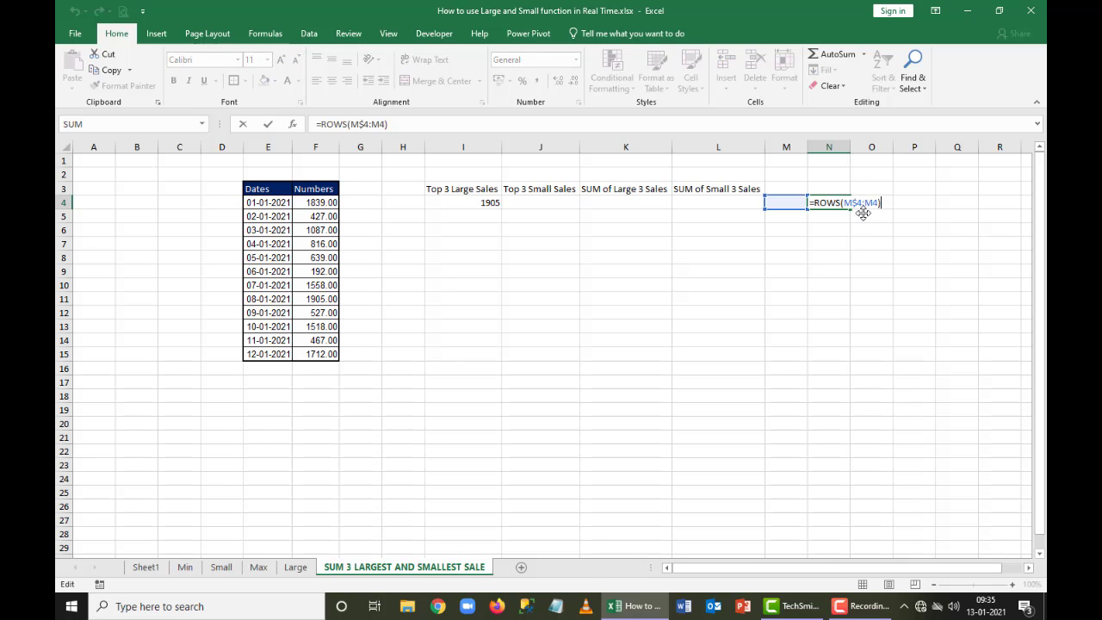
key(ctrl+Return)
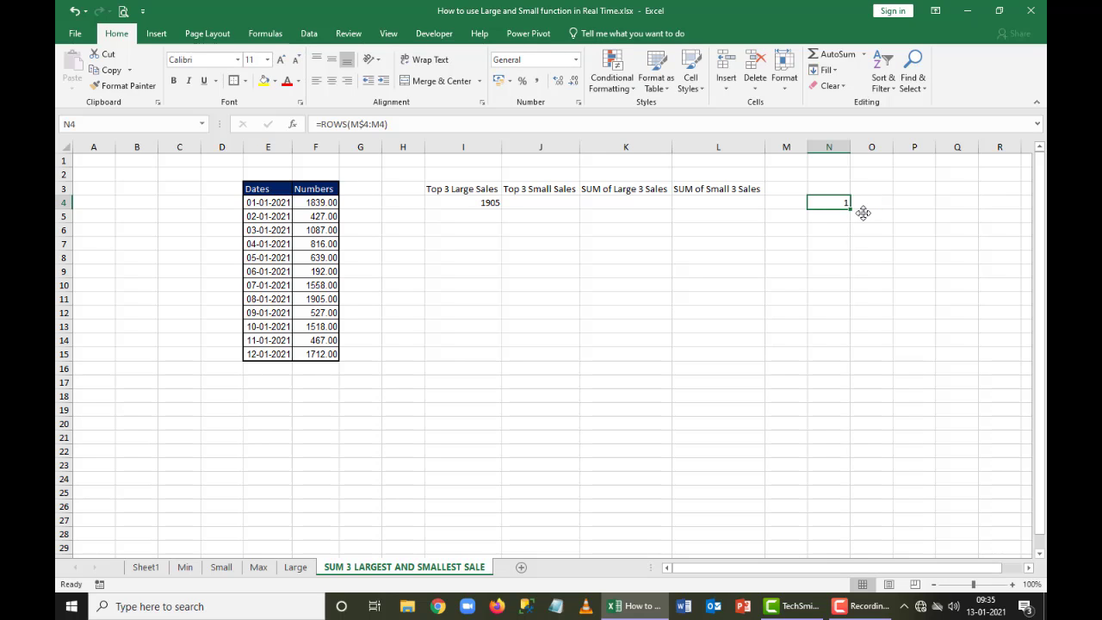
Fill the ROWS formula from N4 down through N9 and check the formula in N6
key(shift+Down)
key(shift+Down)
key(shift+Down)
key(shift+Down)
key(shift+Down)
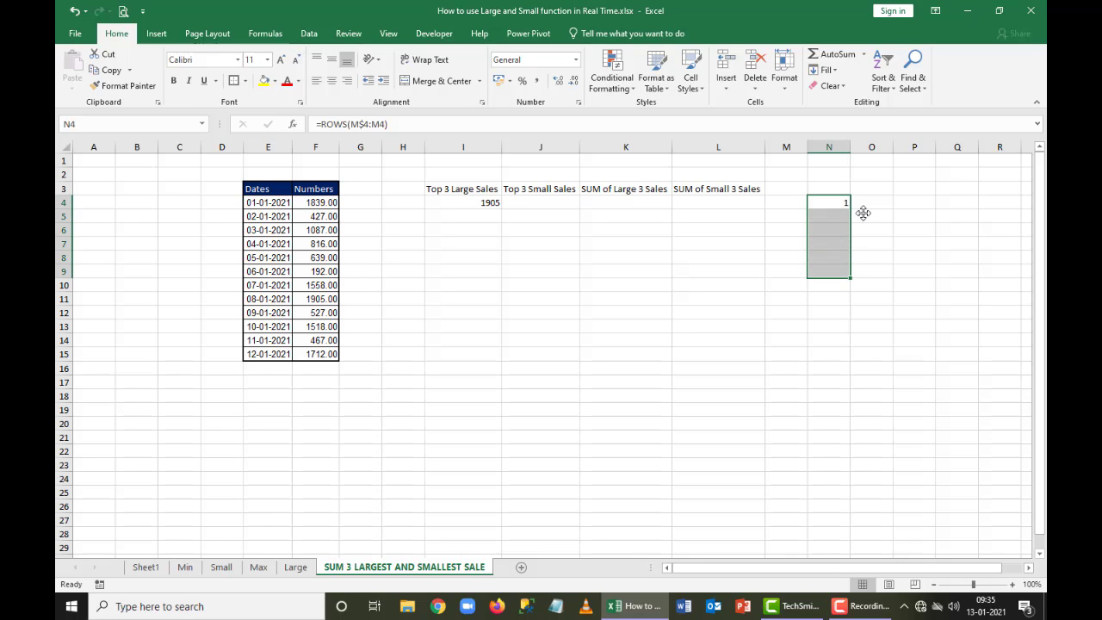
key(Down)
key(Down)
key(Down)
key(Down)
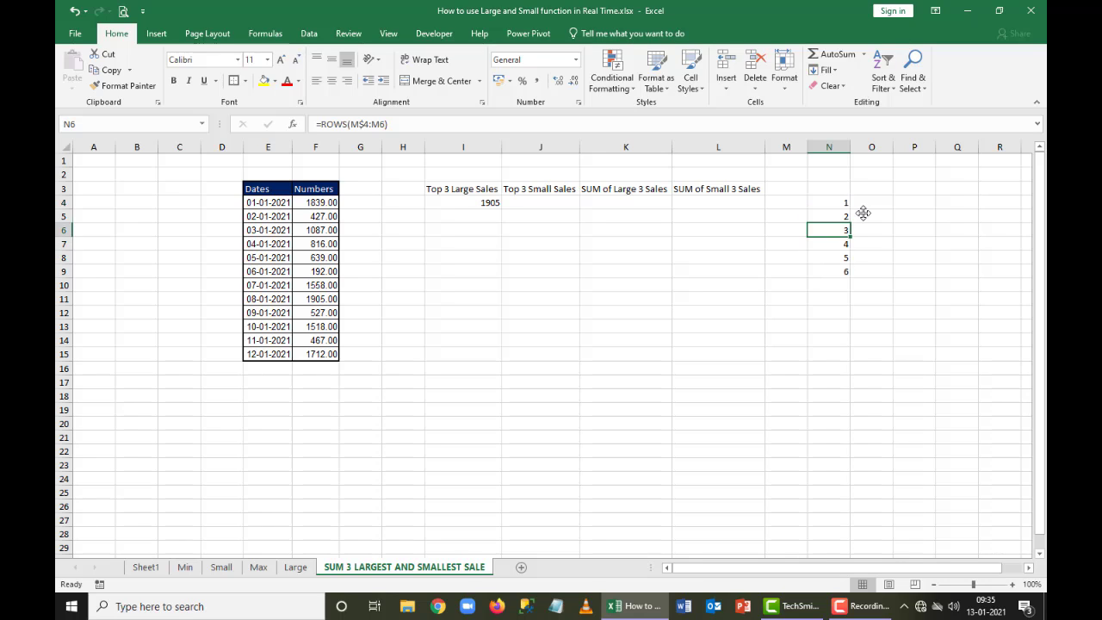
Review the references of the LARGE formula in I4 in edit mode, keeping the formula as it is
key(Up)
key(Up)
key(Up)
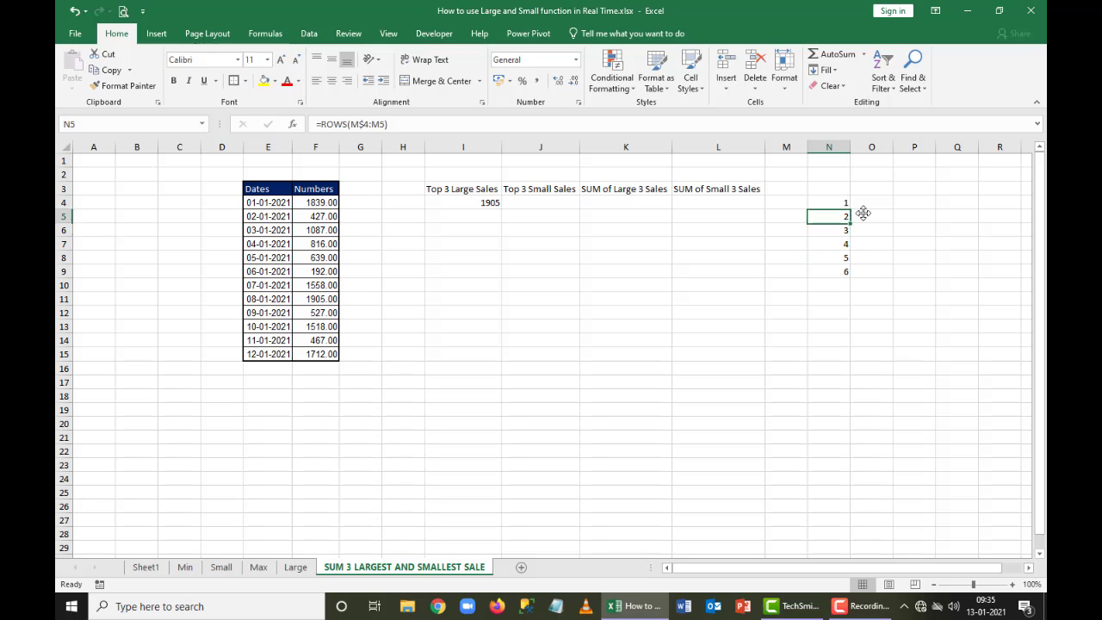
key(Up)
key(Up)
key(Left)
key(Left)
key(Left)
key(Left)
key(Left)
key(Down)
key(F2)
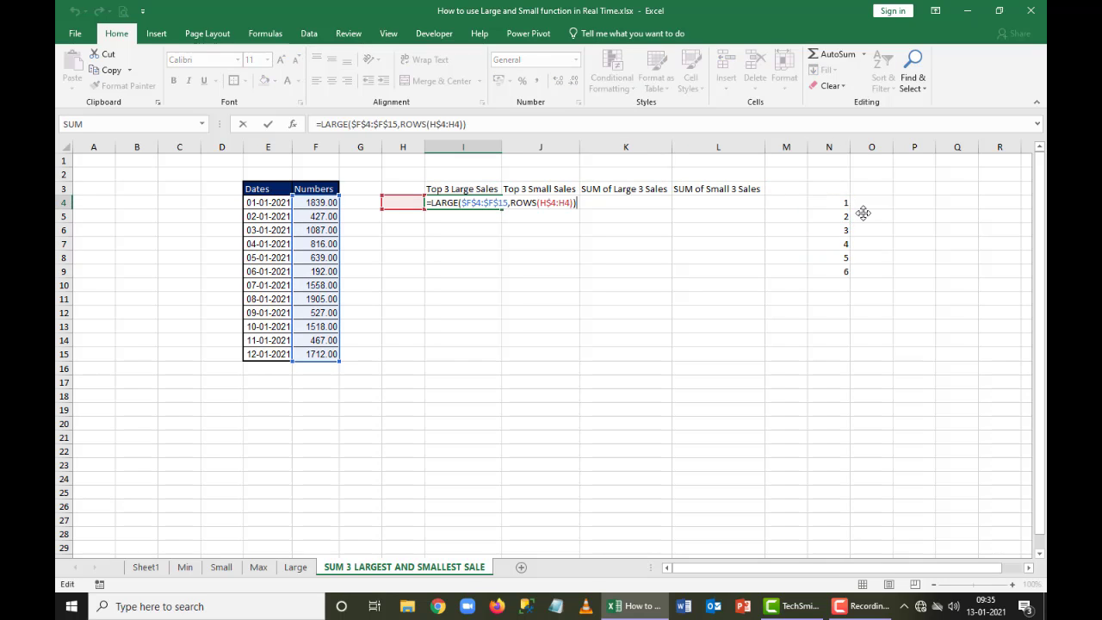
key(ctrl+Return)
Inspect the ROWS formula in N4 in edit mode and leave it without changes
key(Right)
key(Right)
key(Right)
key(Right)
key(Right)
key(F2)
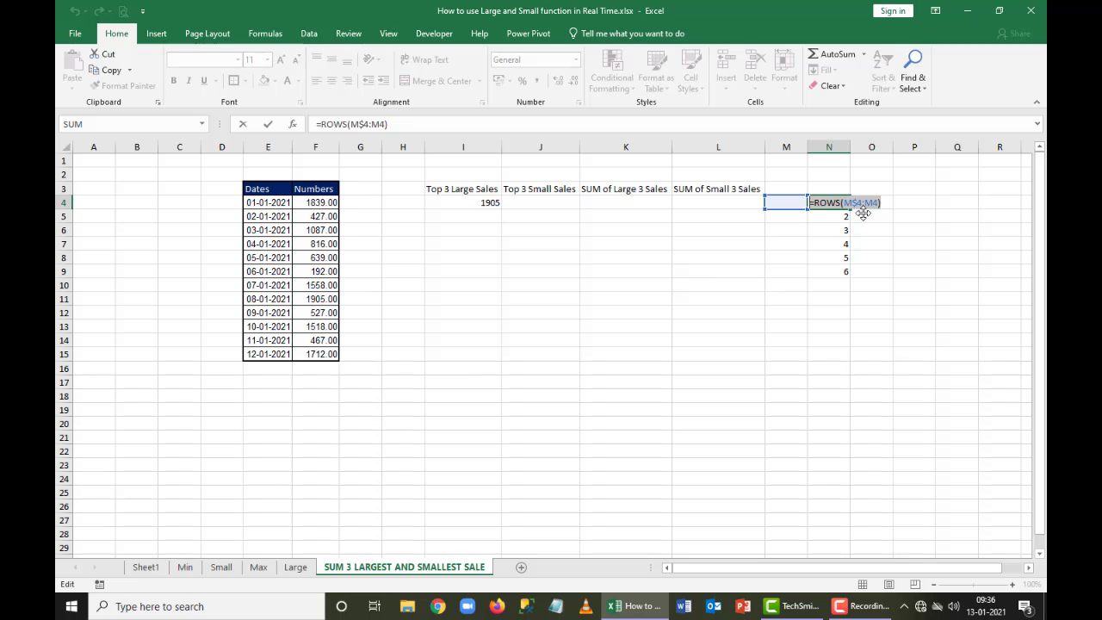
key(shift+F8)
key(Escape)
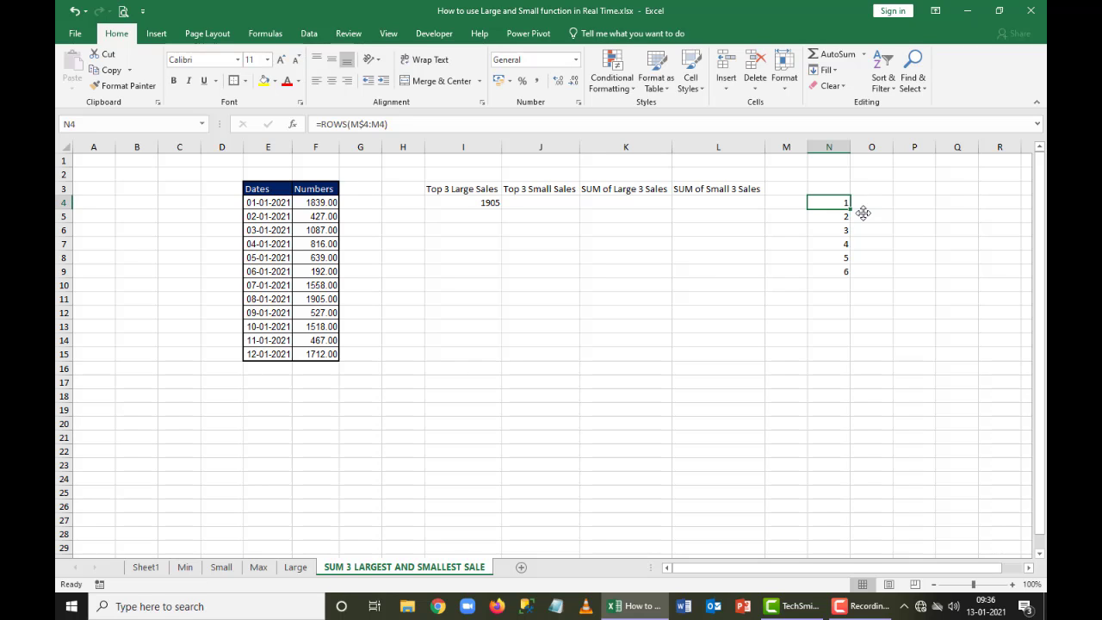
key(F2)
key(Escape)
Clear the ROWS test formulas from N4:N9 and select I4
key(ctrl+shift+Down)
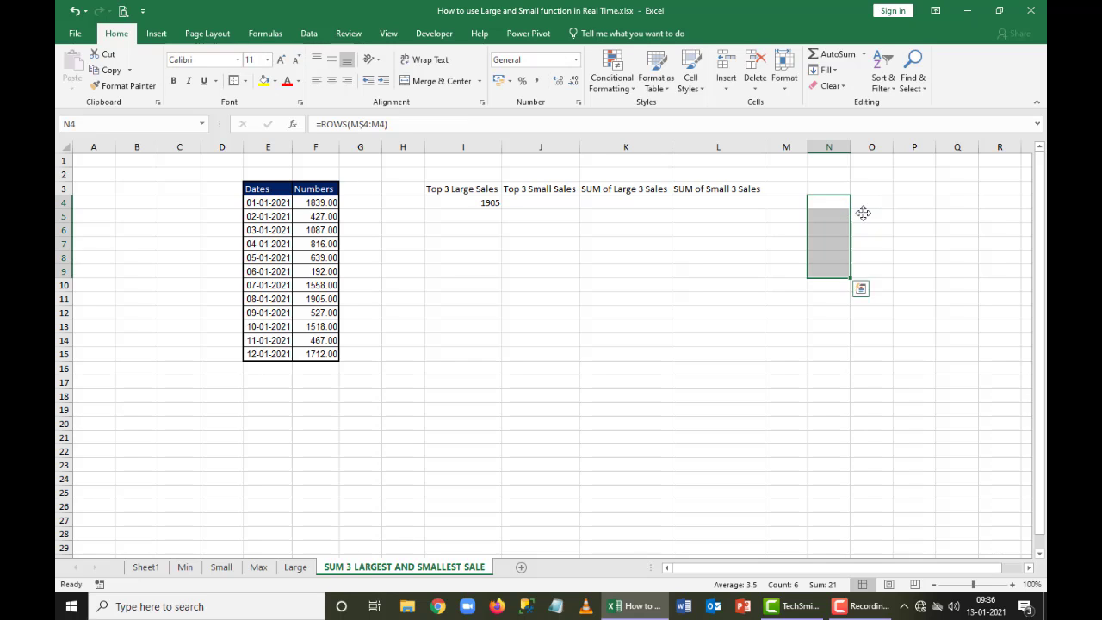
key(Delete)
key(Left)
key(Left)
key(Left)
key(Left)
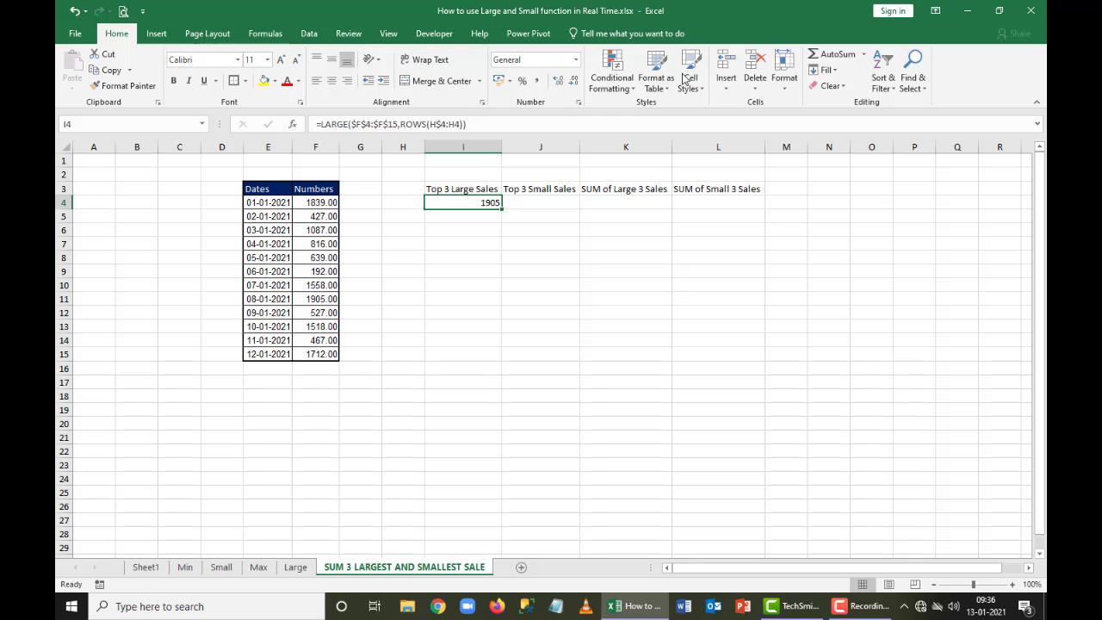
Evaluate the ROWS part of the LARGE formula in I4 with Evaluate Formula, closing the evaluation when done
click(277, 35)
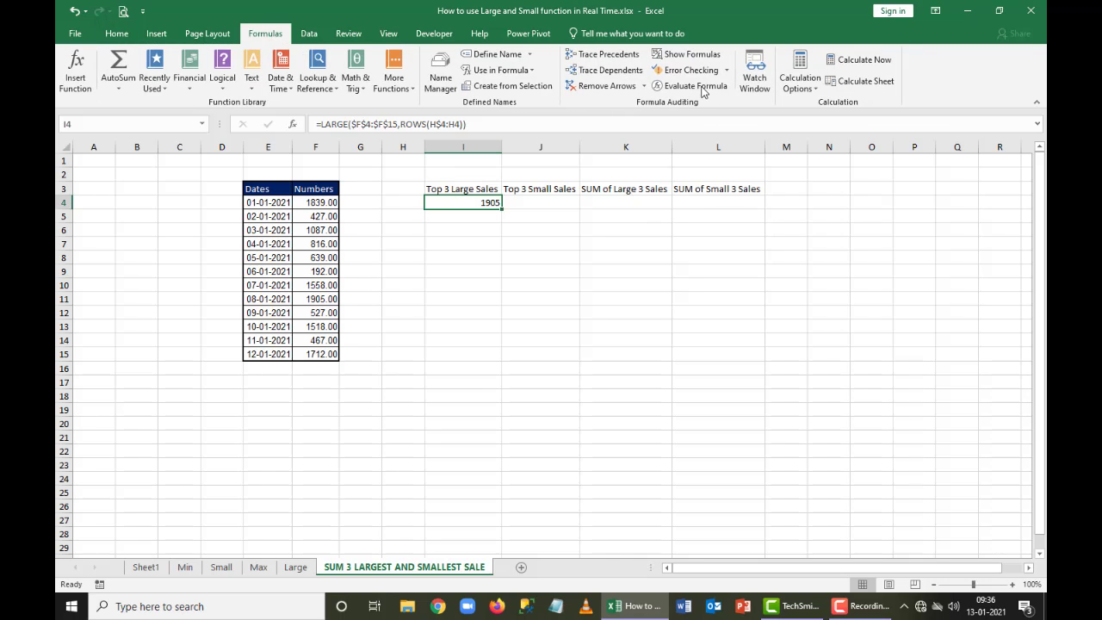
click(696, 86)
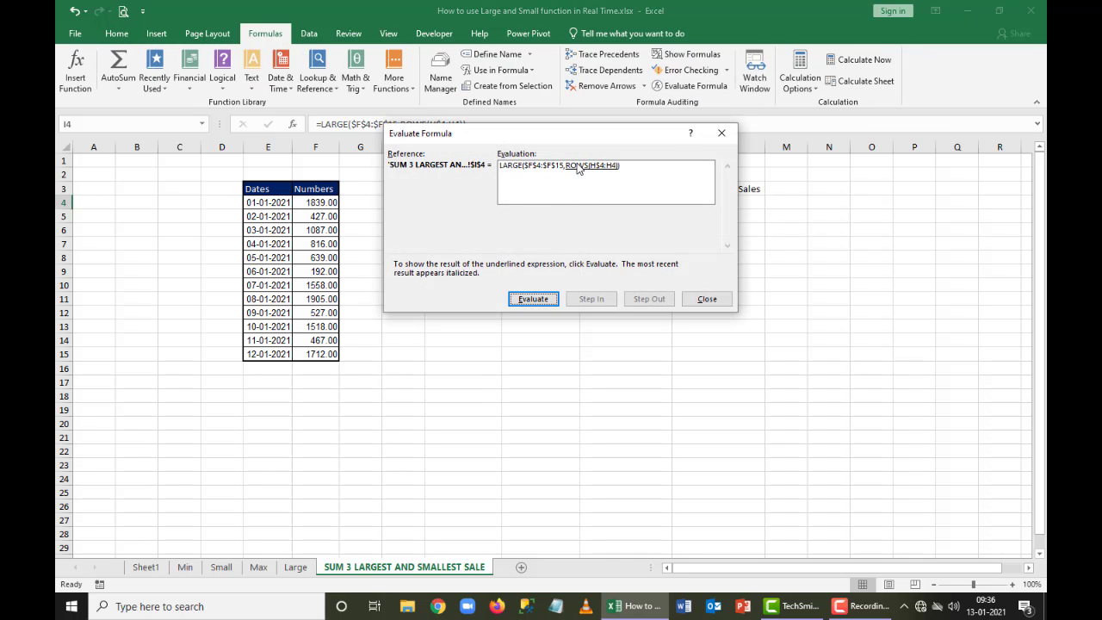
click(535, 300)
click(707, 298)
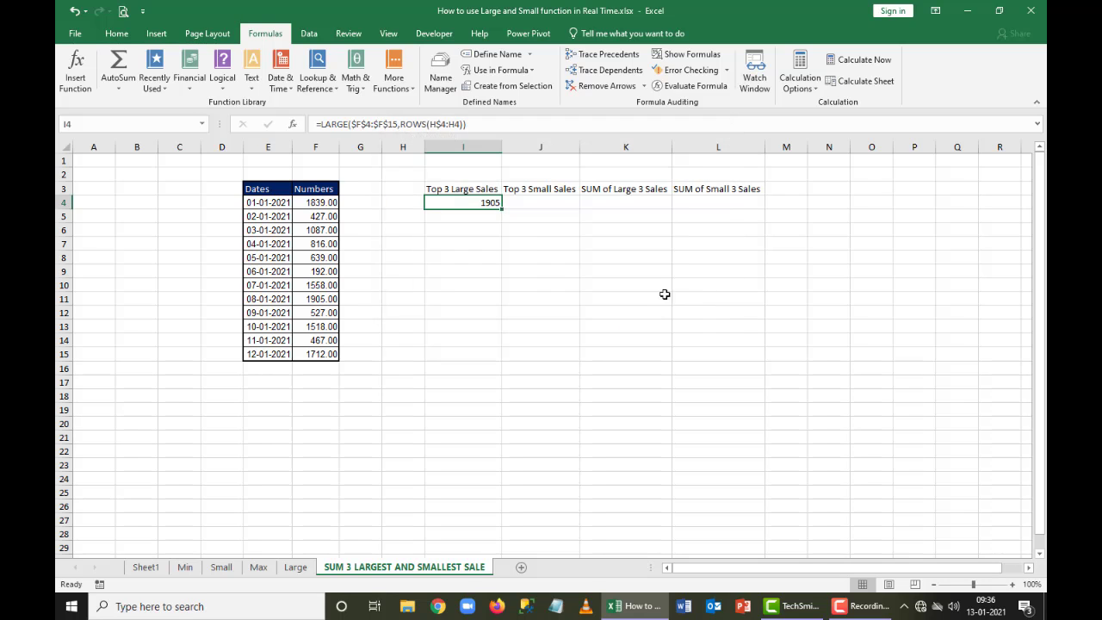
Fill the LARGE formula from I4 down through I6 and evaluate the ROWS part of the I5 formula
drag(504, 208, 504, 235)
click(488, 219)
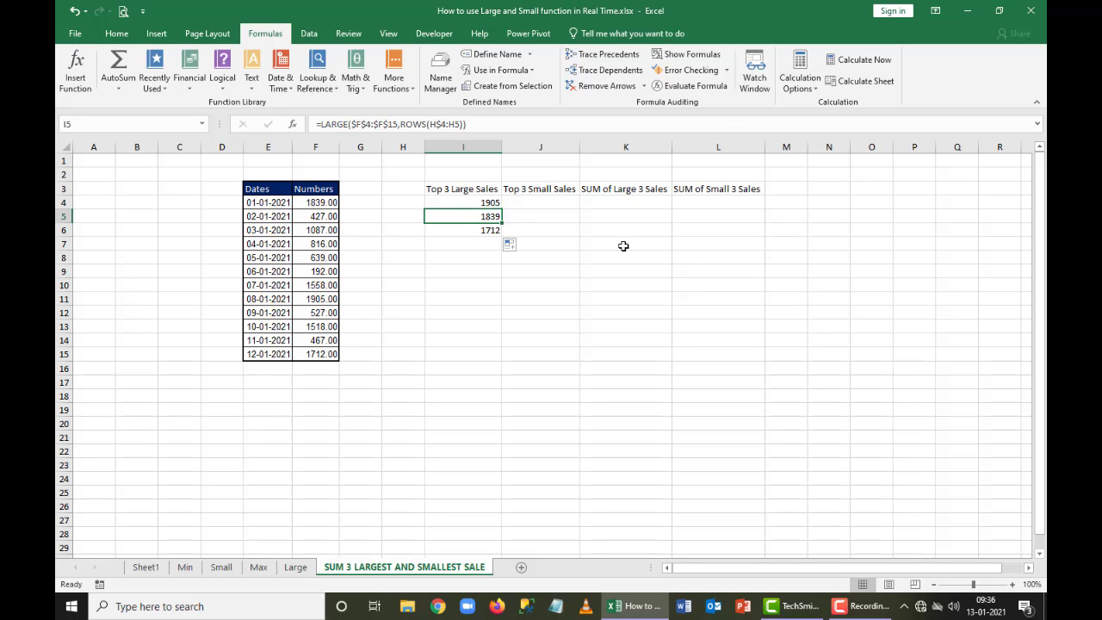
click(689, 85)
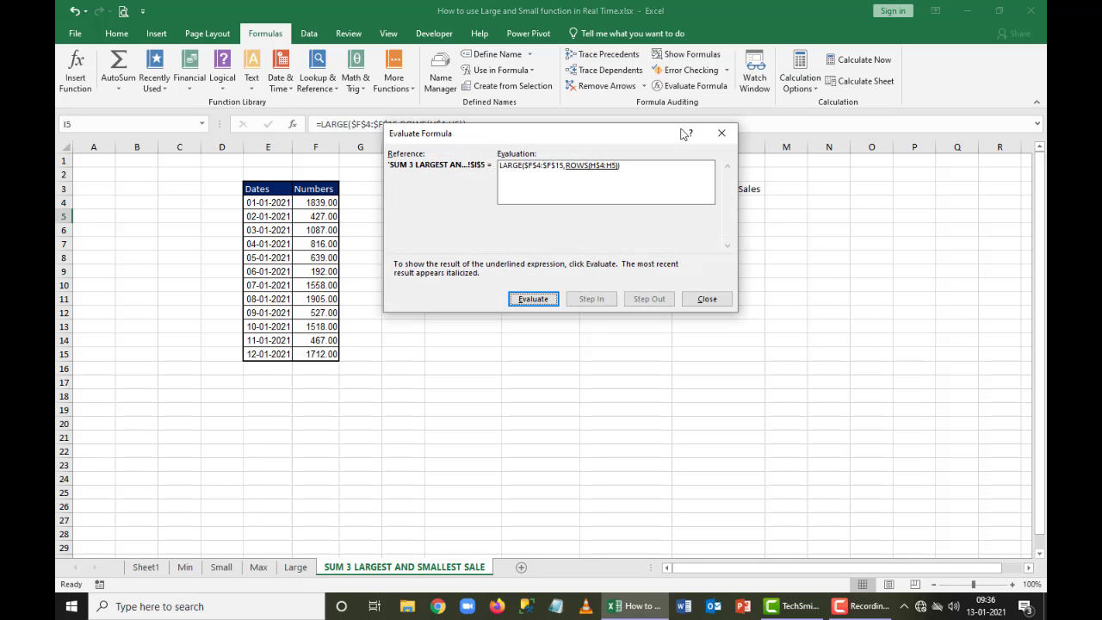
click(542, 298)
click(707, 299)
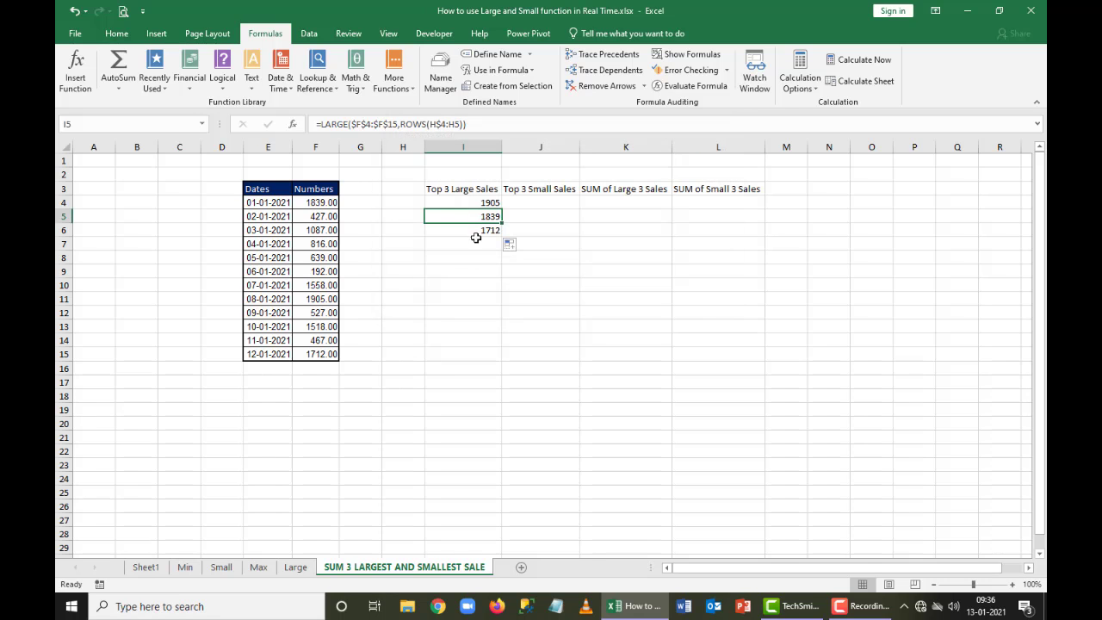
Evaluate the ROWS part of the LARGE formula in I6 and close the evaluation
click(473, 231)
click(689, 85)
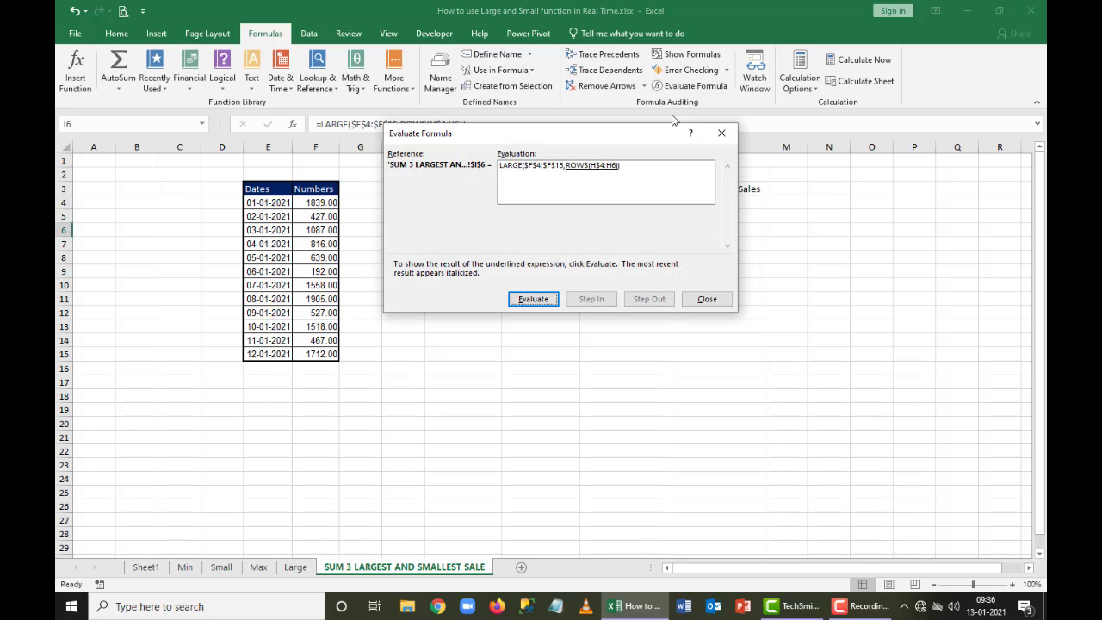
click(534, 298)
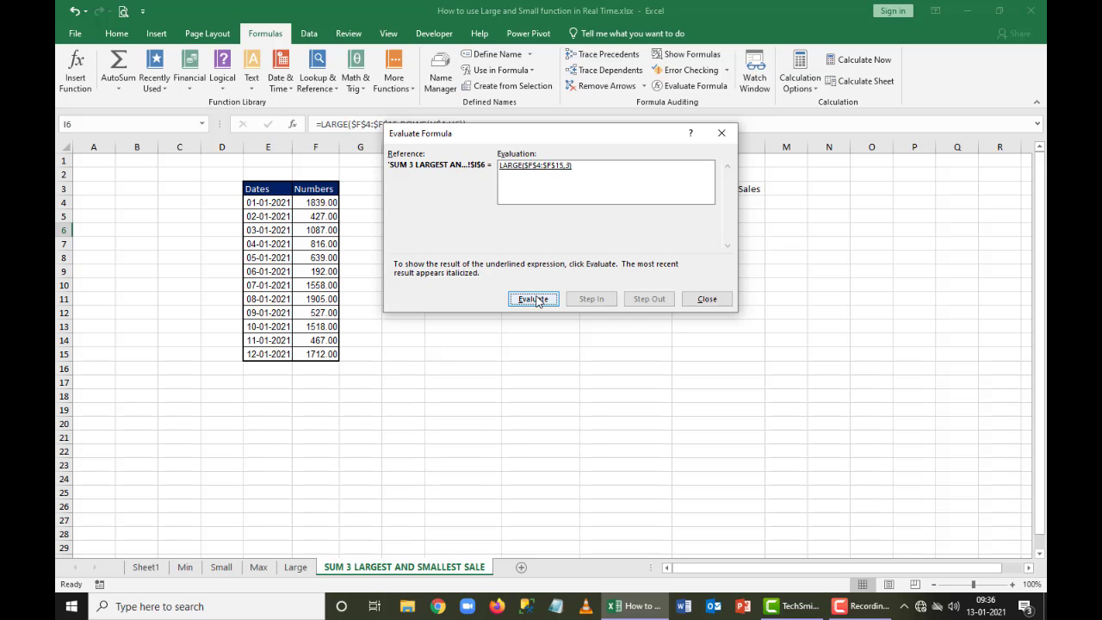
click(707, 298)
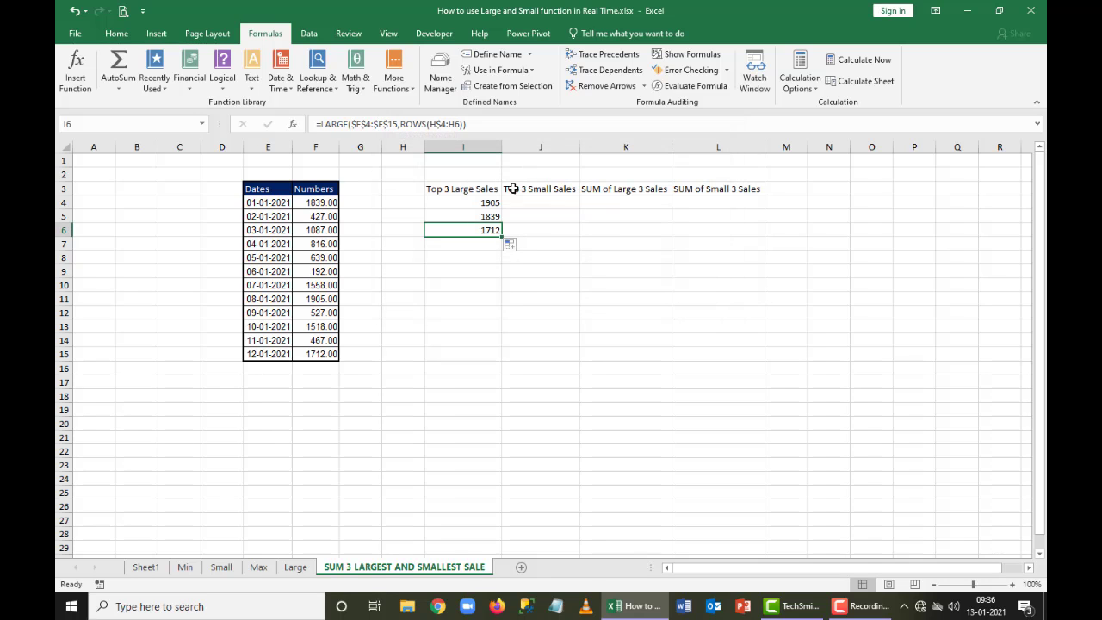
Enter =FORMULATEXT(I4) in I16 to display the LARGE formula as text
click(451, 343)
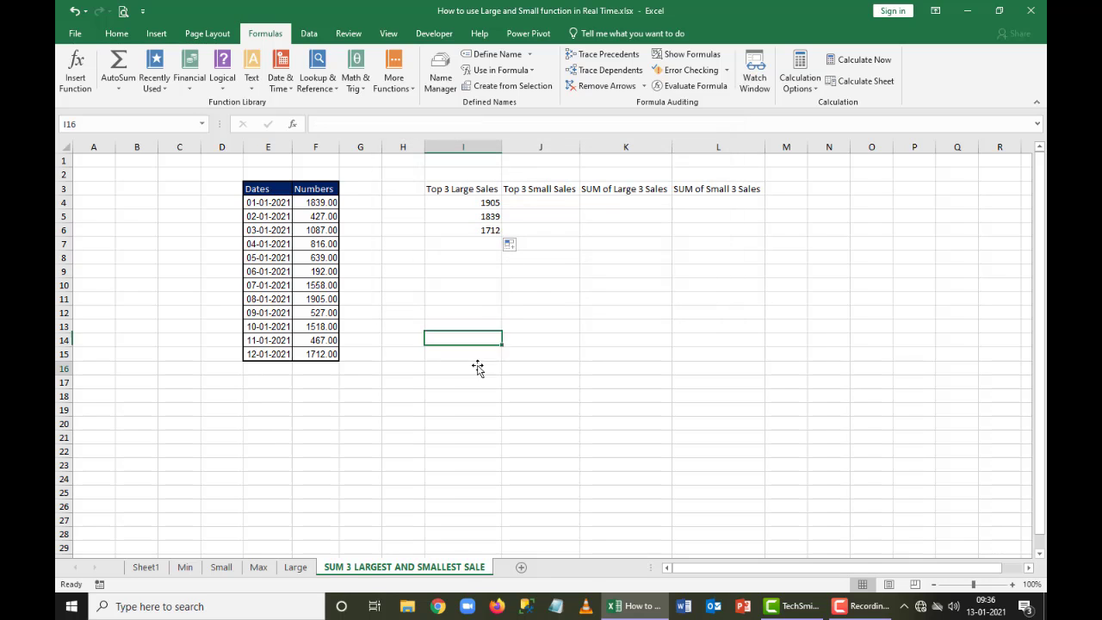
click(480, 367)
text(=FORMULATEXT()
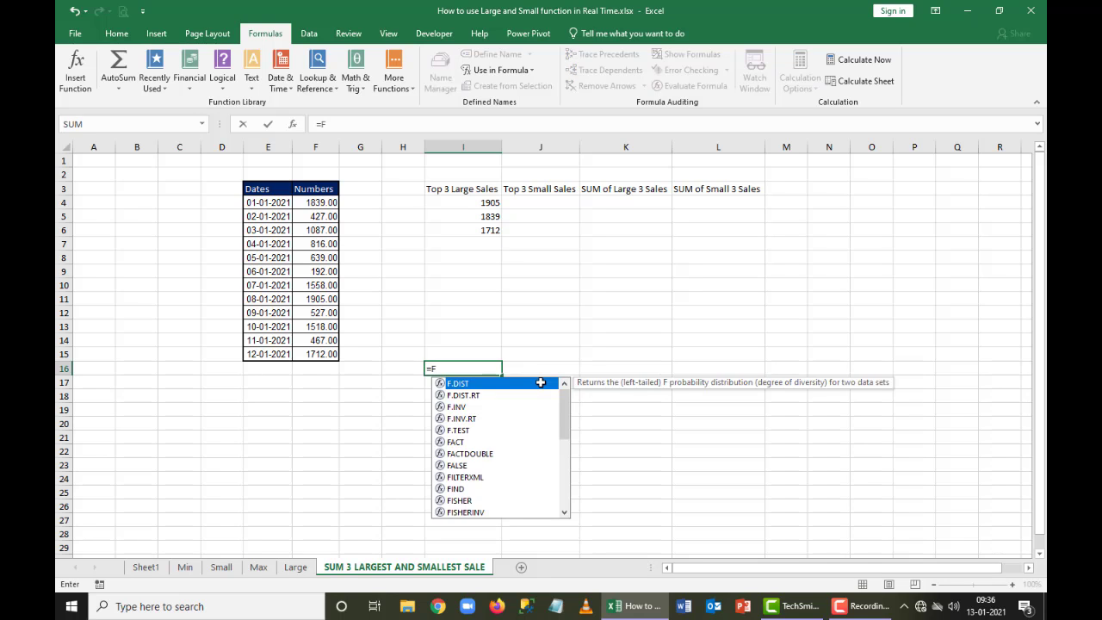
key(Up)
key(Up)
key(Up)
key(Up)
key(Up)
key(Up)
key(Up)
key(Up)
key(Up)
key(Up)
key(Up)
key(Up)
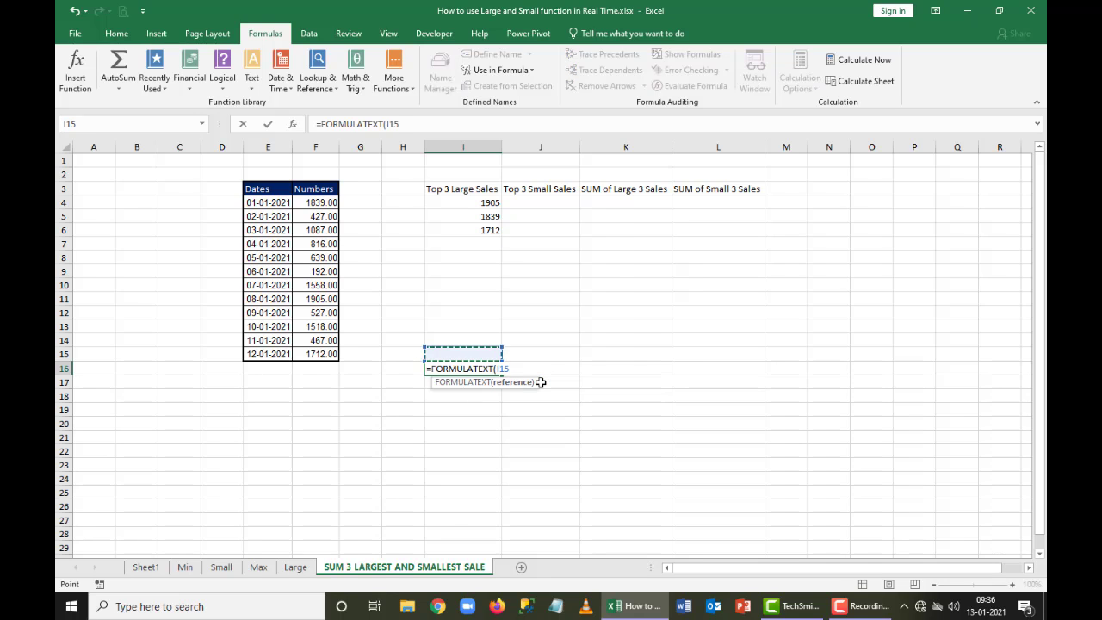
key(Return)
Format I16:K16 with yellow fill and bold text, and merge and center the range
key(Up)
key(shift+Right)
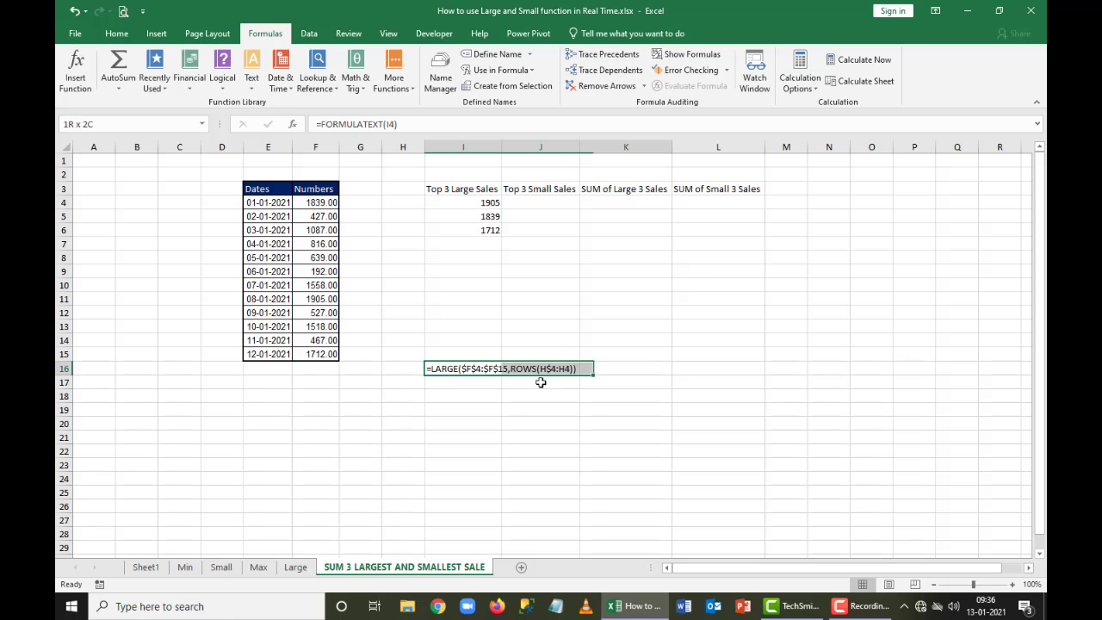
key(shift+Right)
click(117, 32)
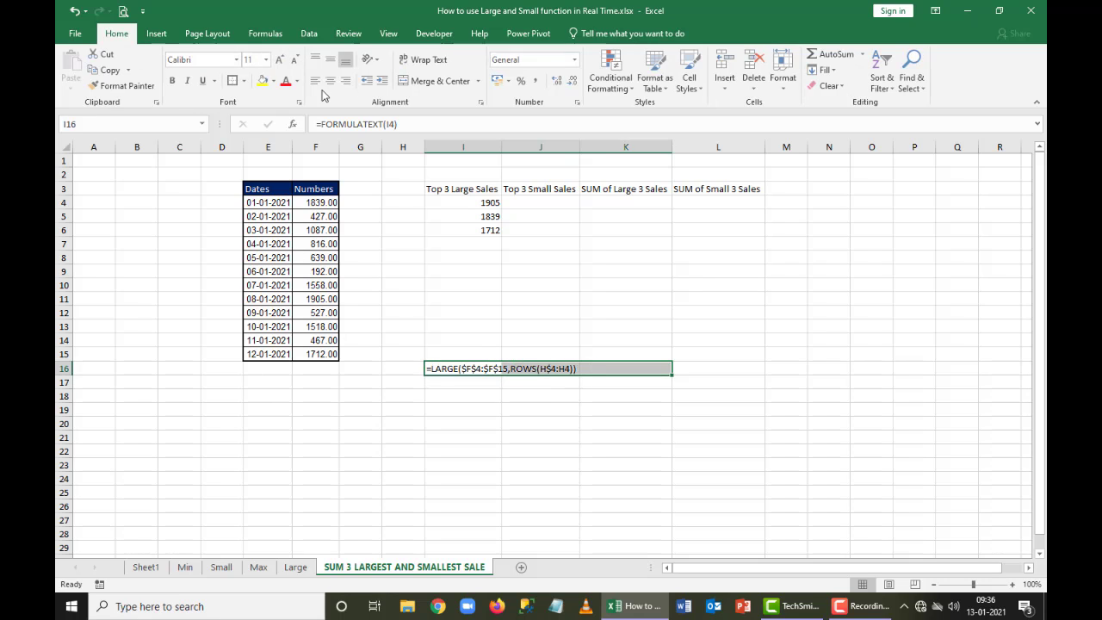
click(264, 80)
click(173, 80)
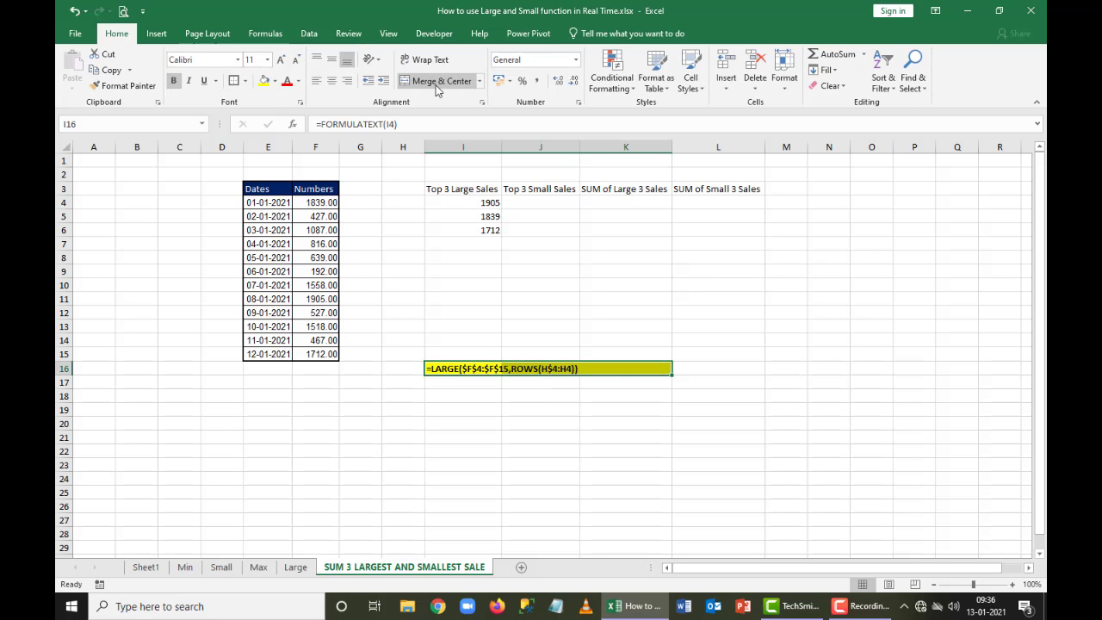
click(435, 80)
scroll(706, 512, up, 3)
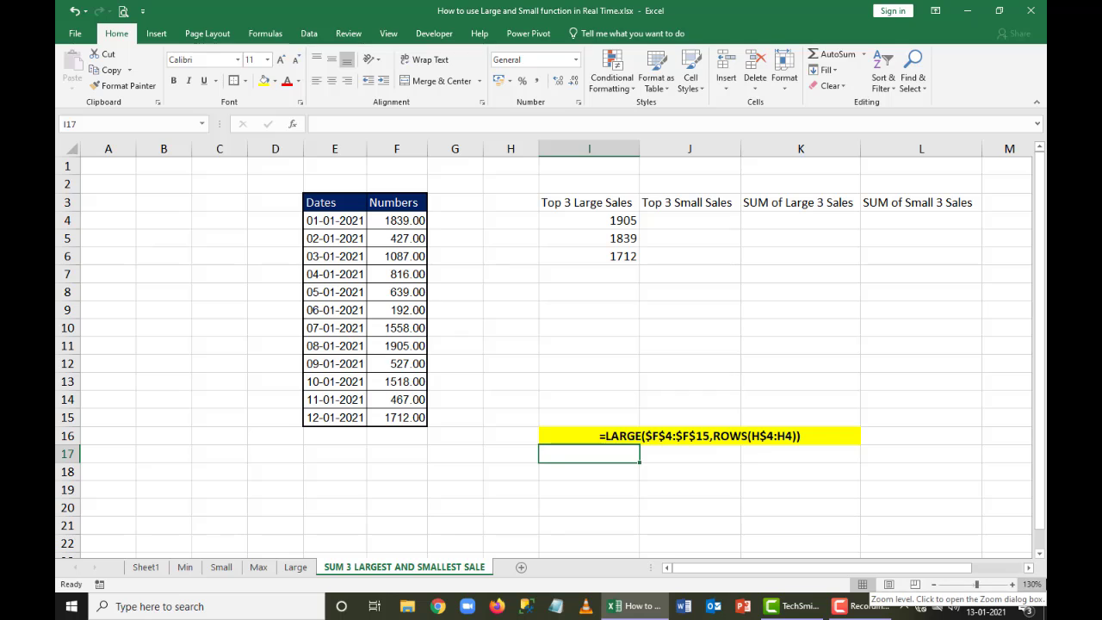
Start a SMALL formula in J4 with the Numbers values locked as $F$4:$F$15 for its array
key(ctrl+Up)
key(Up)
key(Up)
key(Right)
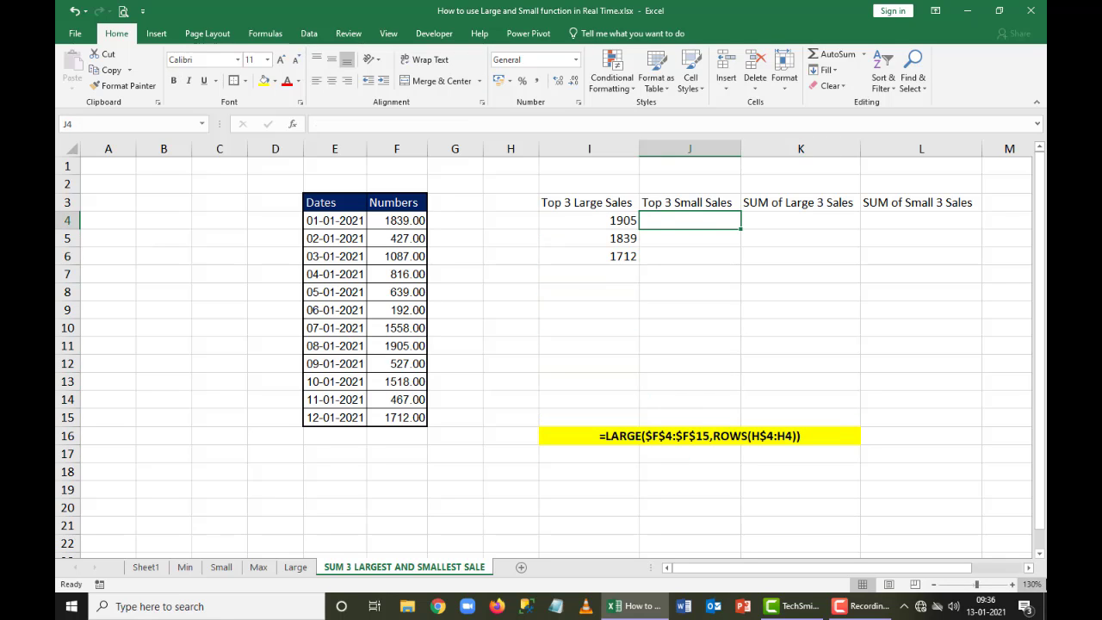
text(=SMALL()
key(Left)
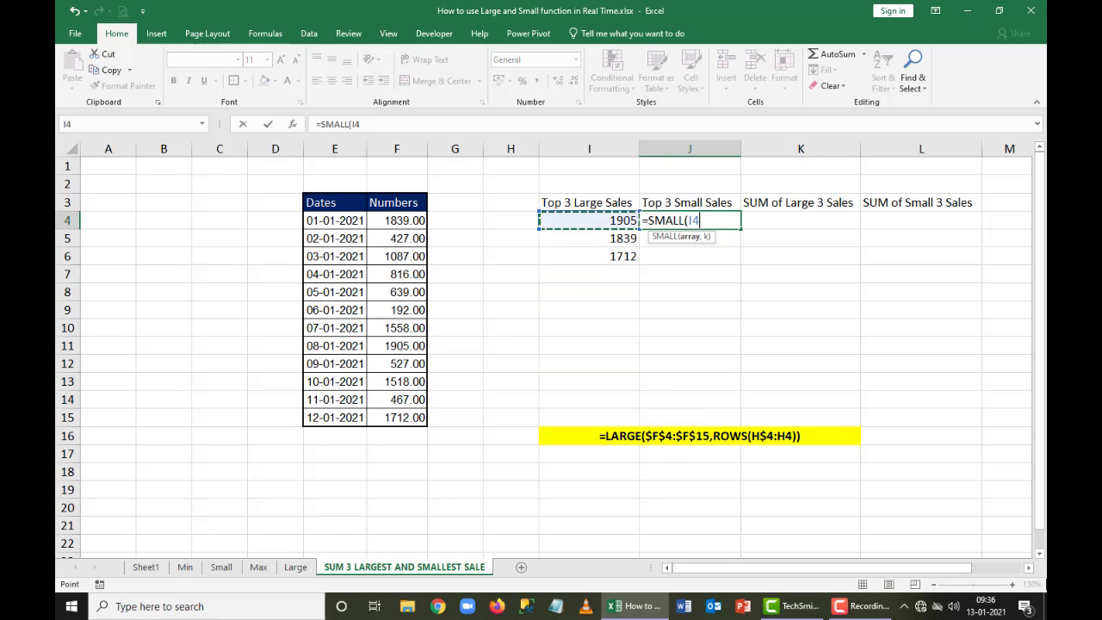
key(Left)
key(Left)
key(Left)
key(ctrl+shift+Down)
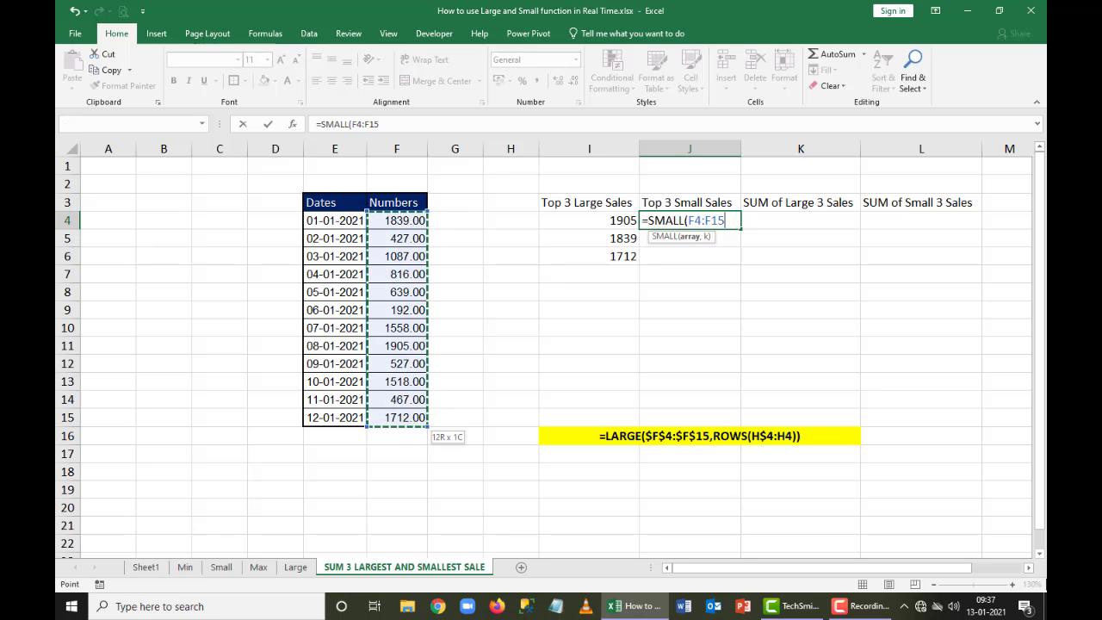
key(F4)
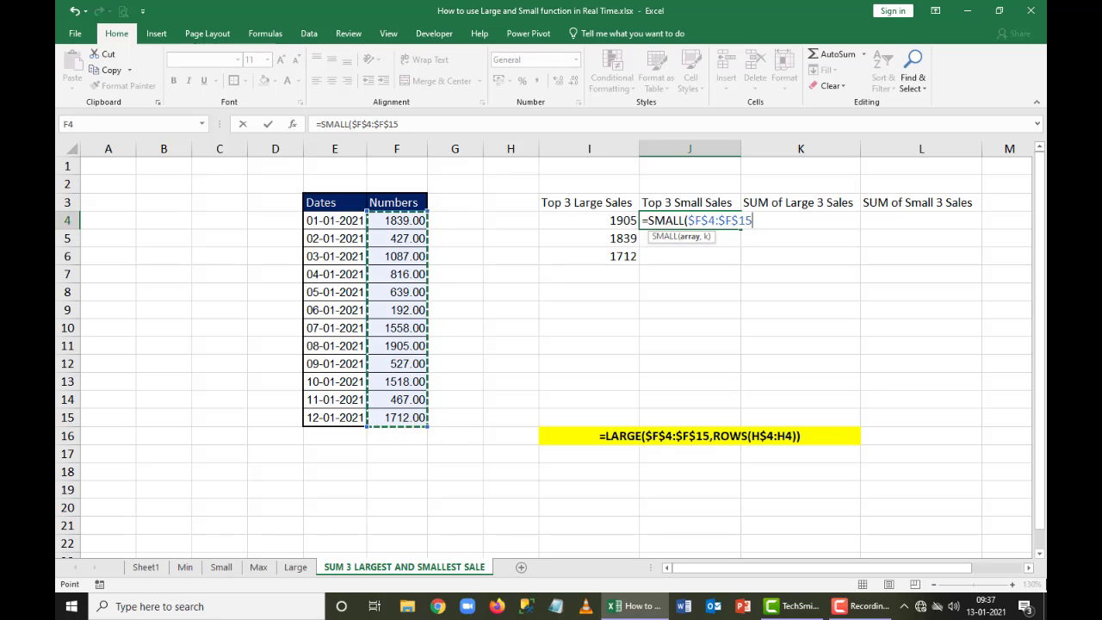
Complete the J4 formula with ROWS(I$4:I4) as the k argument and enter it
text(,)
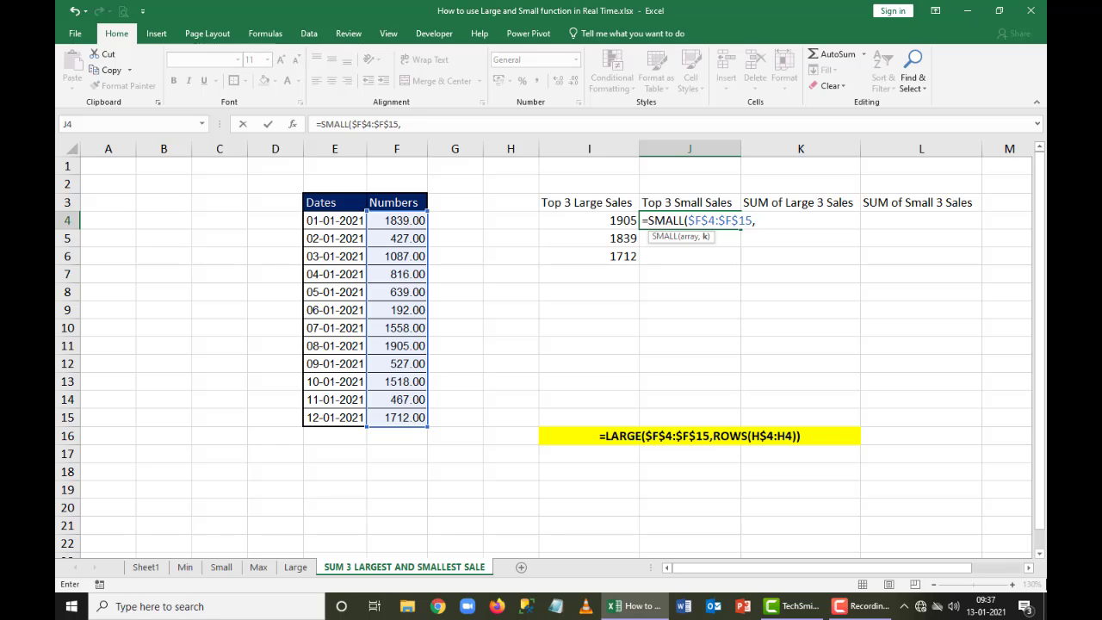
text(ROS)
text(WS()
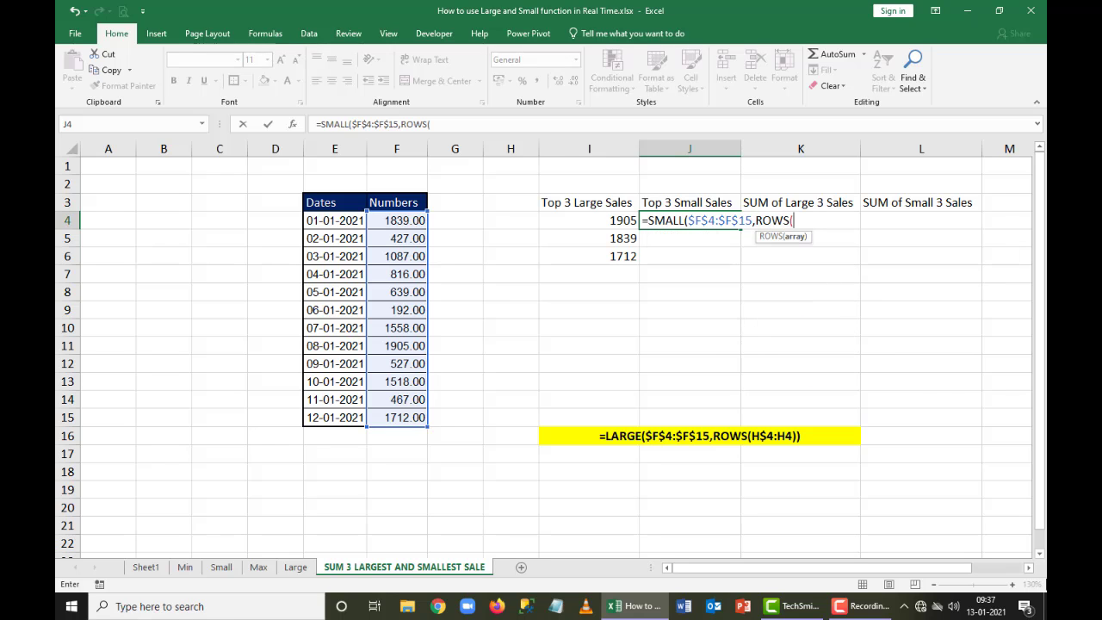
key(Left)
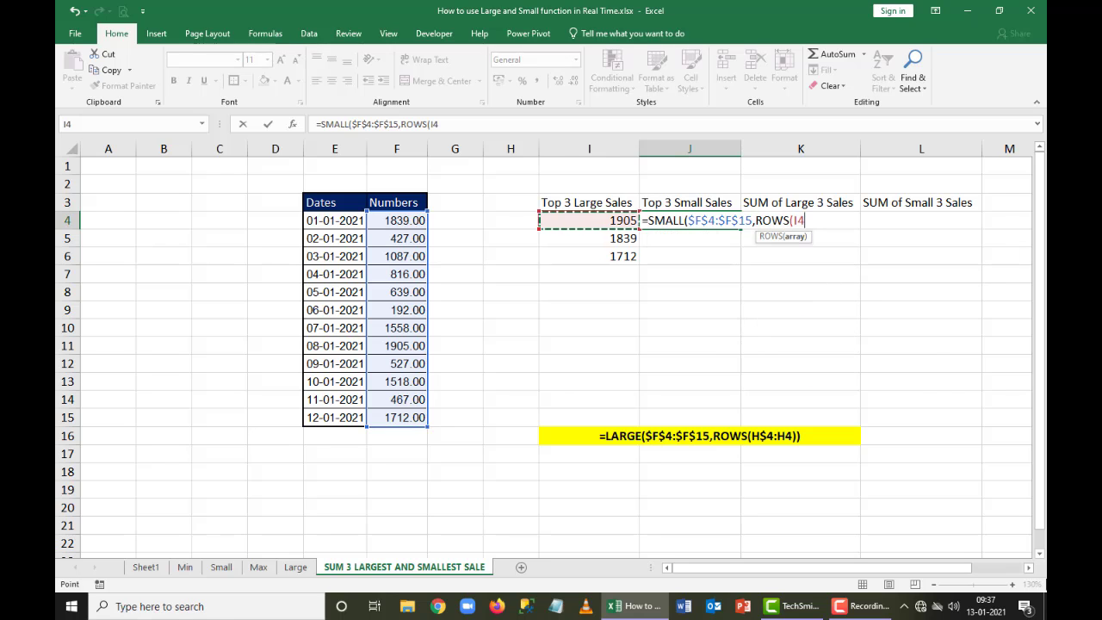
key(F8)
click(798, 220)
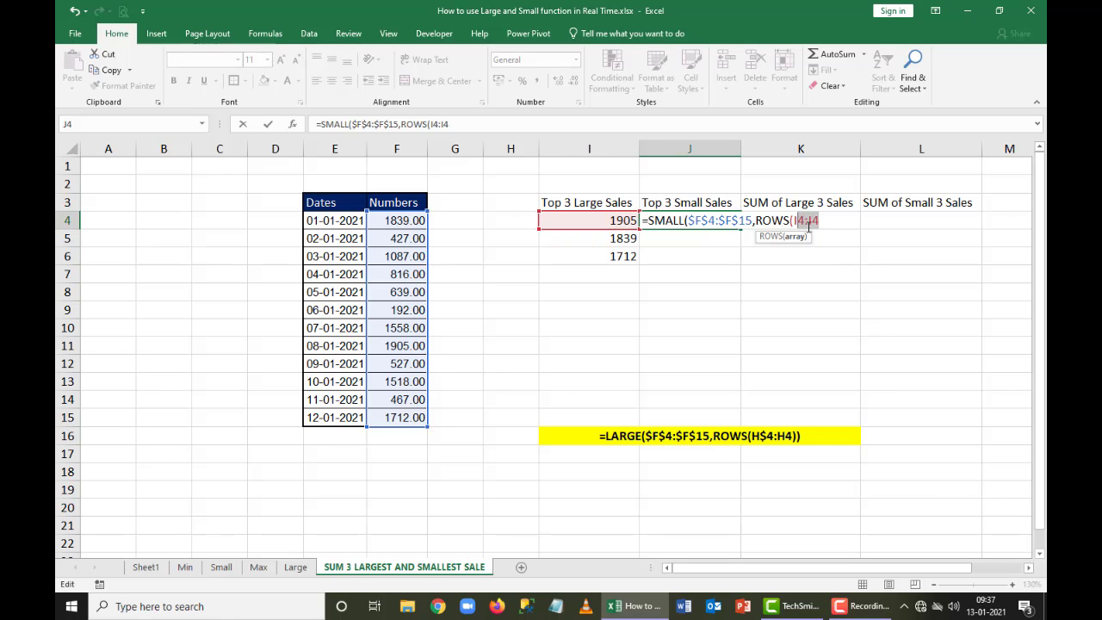
text($)
click(831, 223)
text())
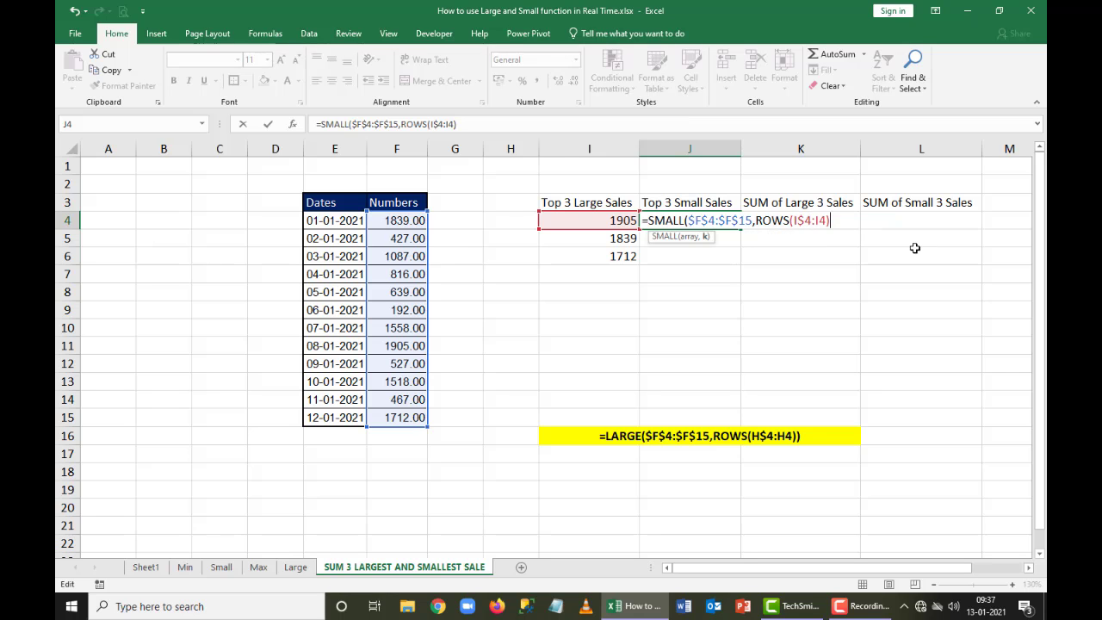
key(Return)
key(Return)
Fill the SMALL formula from J4 down through J6
key(shift+Down)
key(shift+Down)
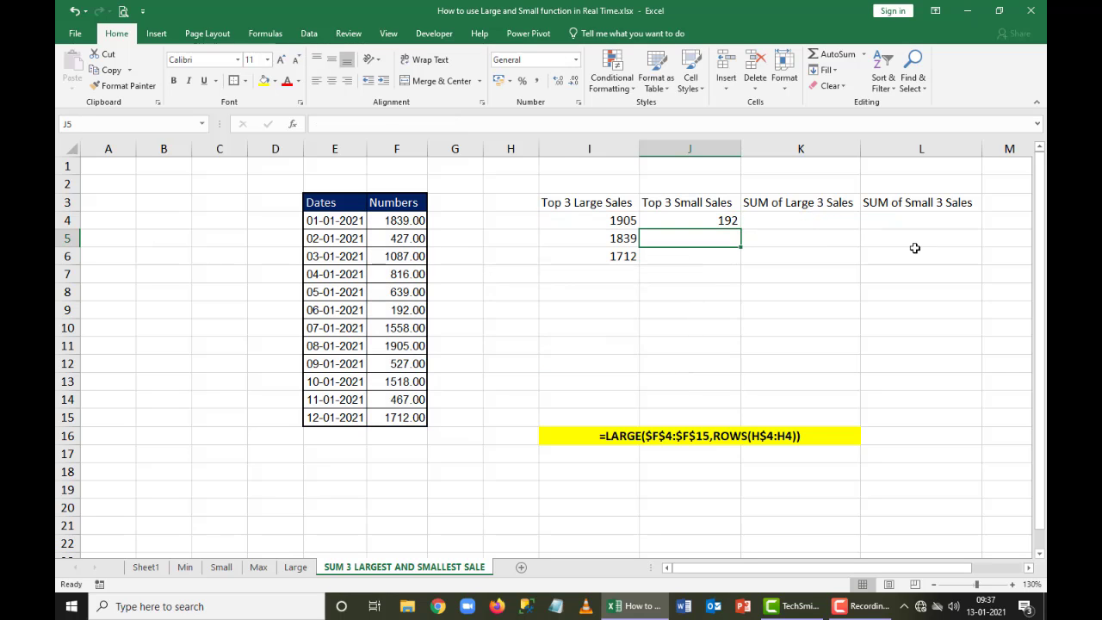
key(ctrl+d)
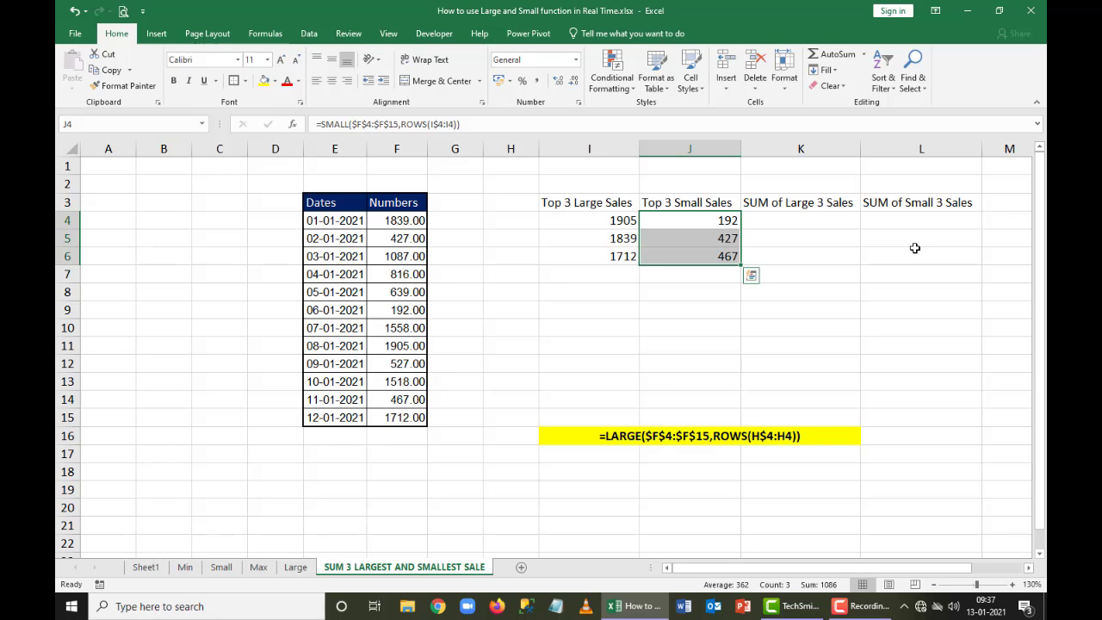
Copy the highlighted formula text cell from row 16 and paste it at J17 for the SMALL formula
key(Down)
key(Down)
key(Down)
key(Down)
key(Down)
key(Down)
key(Down)
key(Down)
key(Down)
key(Down)
key(Down)
key(Down)
key(Down)
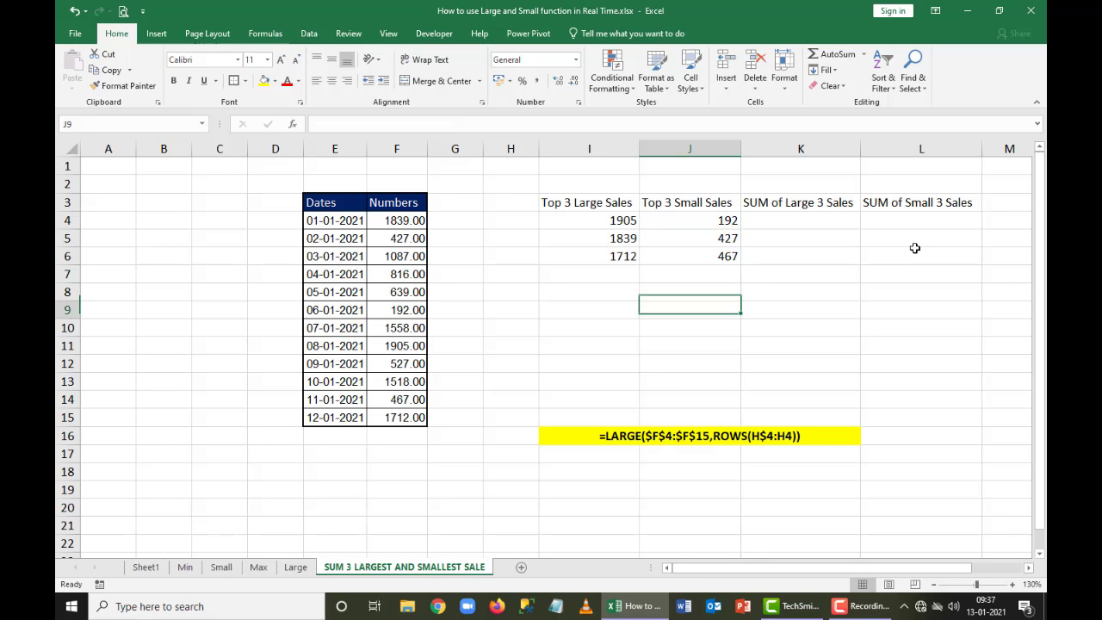
key(Up)
key(ctrl+c)
key(Down)
key(Right)
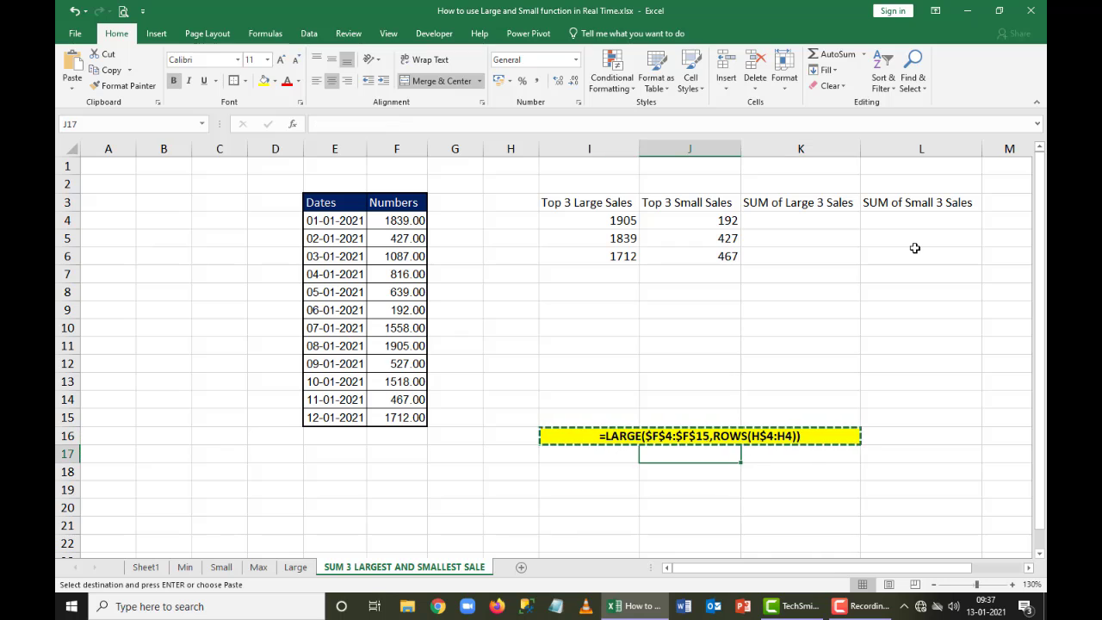
key(ctrl+v)
key(ctrl+z)
key(Left)
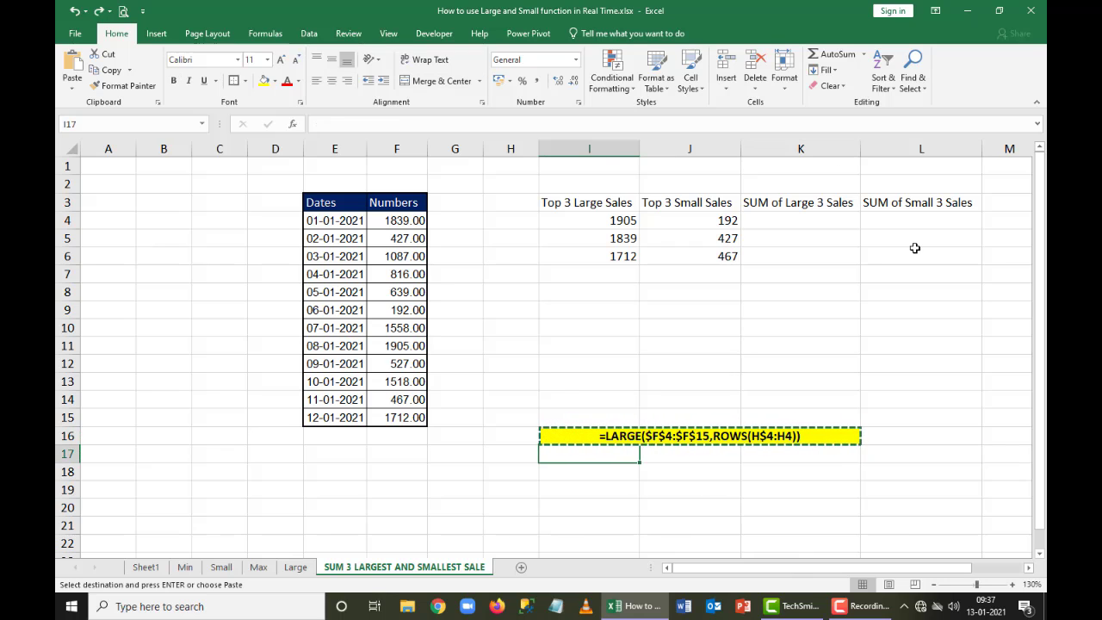
key(Right)
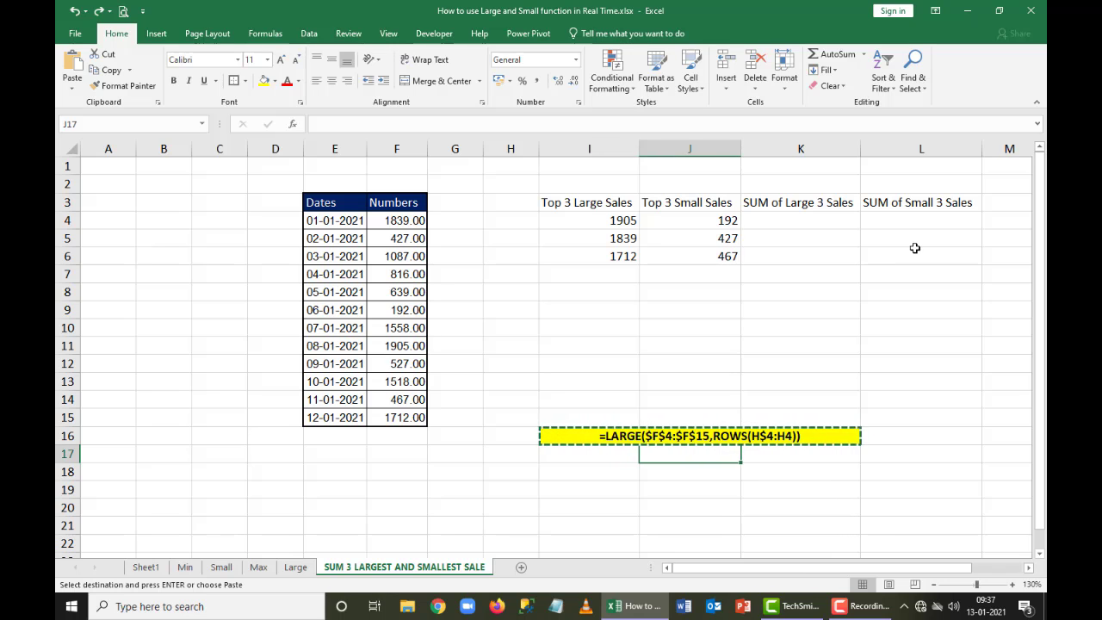
key(ctrl+v)
key(Escape)
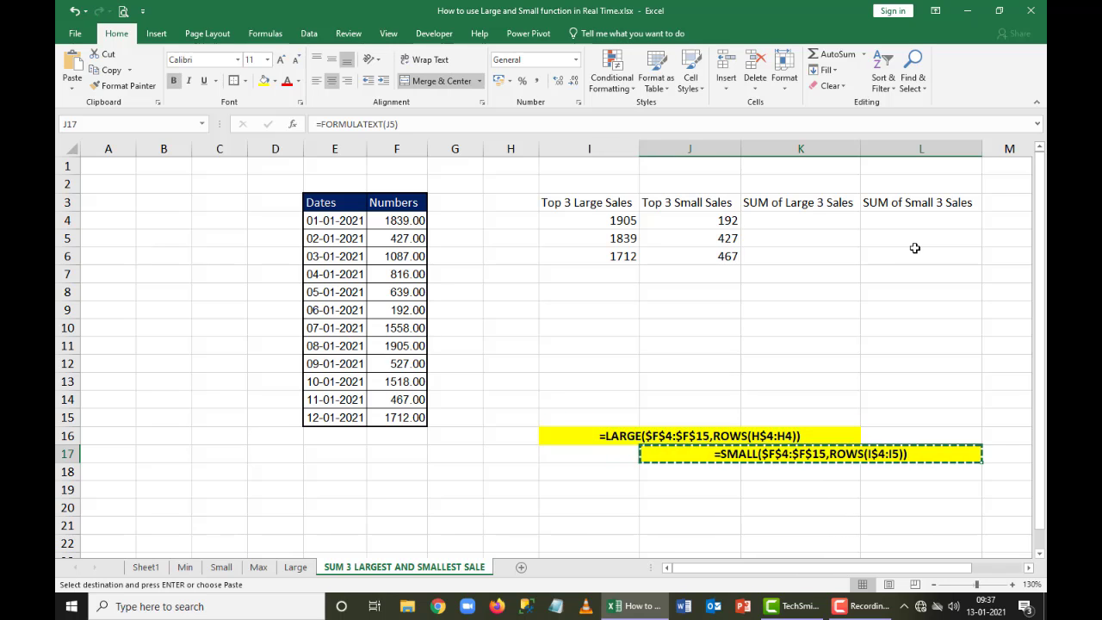
key(shift+Left)
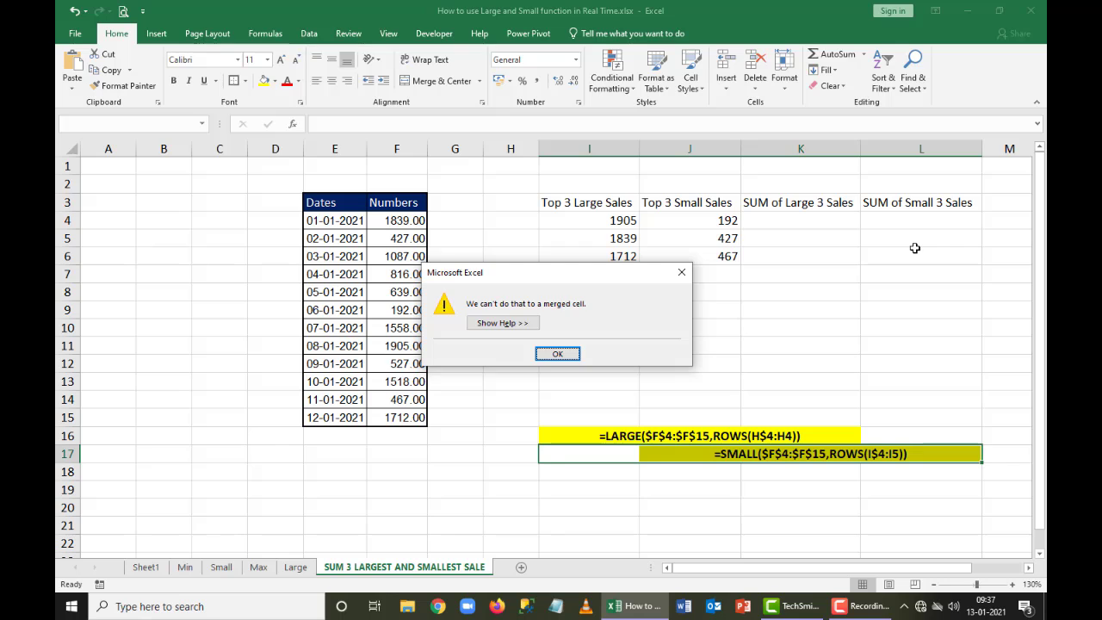
key(Return)
key(Down)
key(Up)
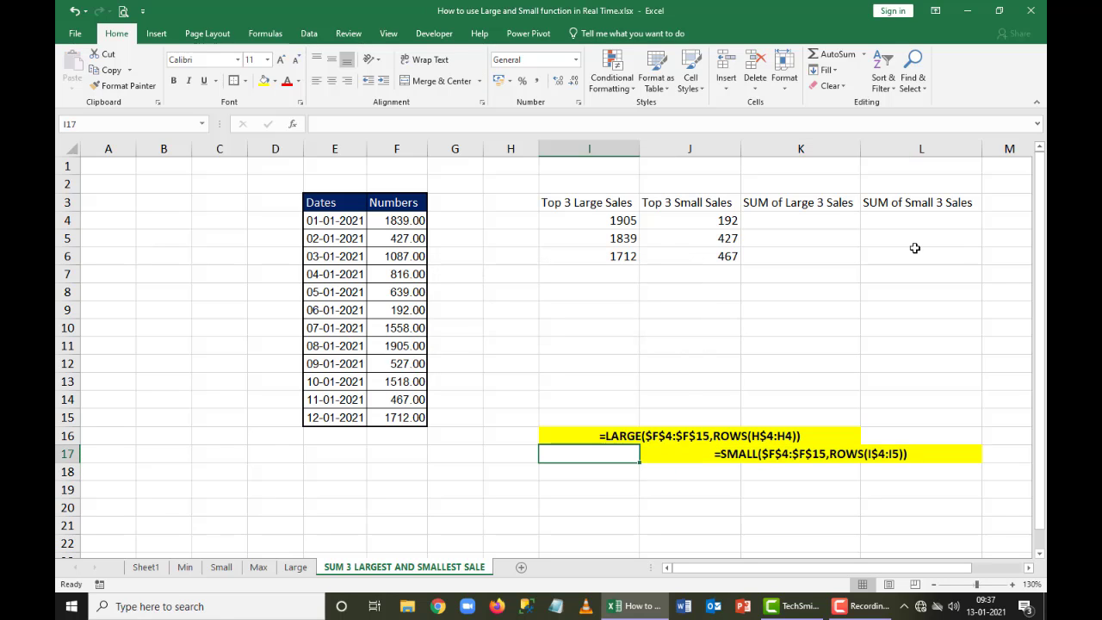
Move the SMALL formula text from J17 one column over to I17
key(Right)
key(ctrl+c)
key(Left)
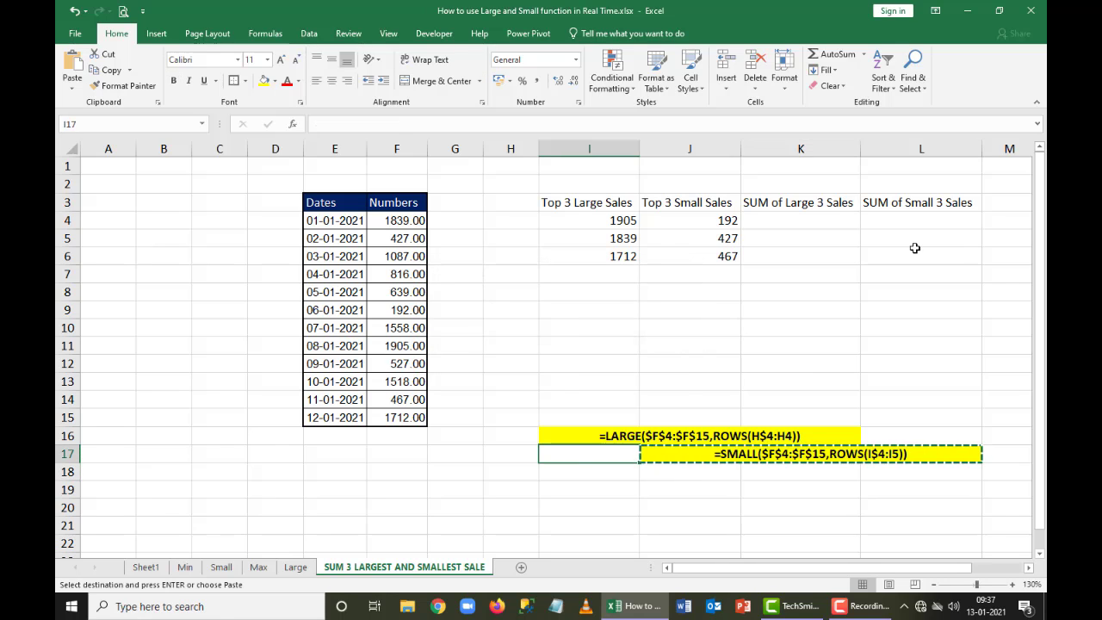
key(ctrl+v)
key(Return)
key(Left)
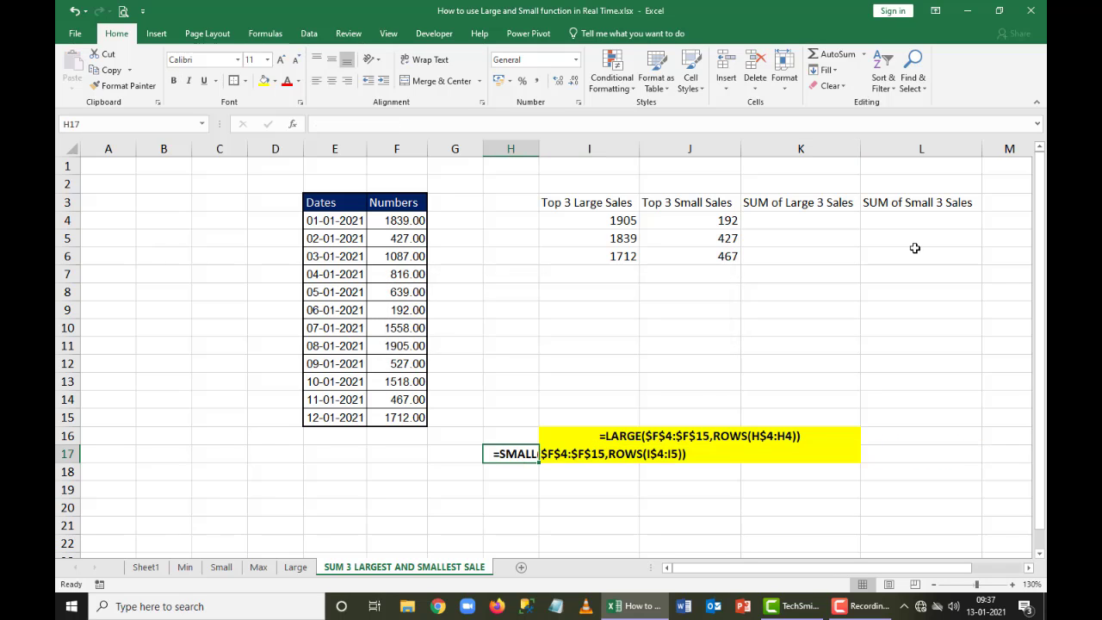
Merge and center the SMALL formula text across H17:K17
key(shift+Right)
key(shift+Right)
key(shift+Right)
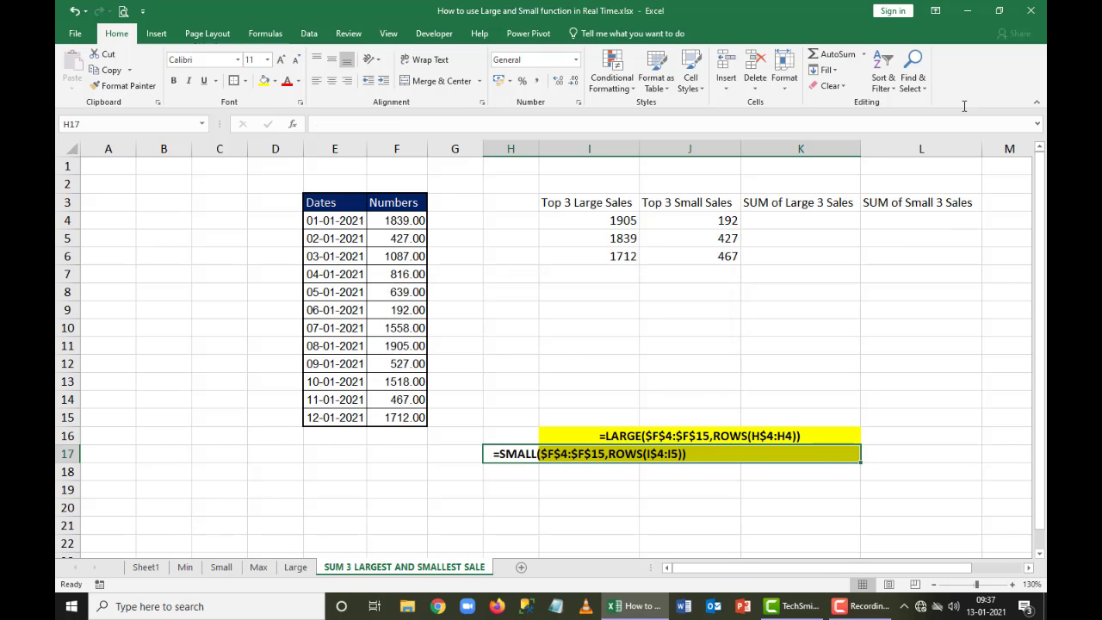
click(439, 80)
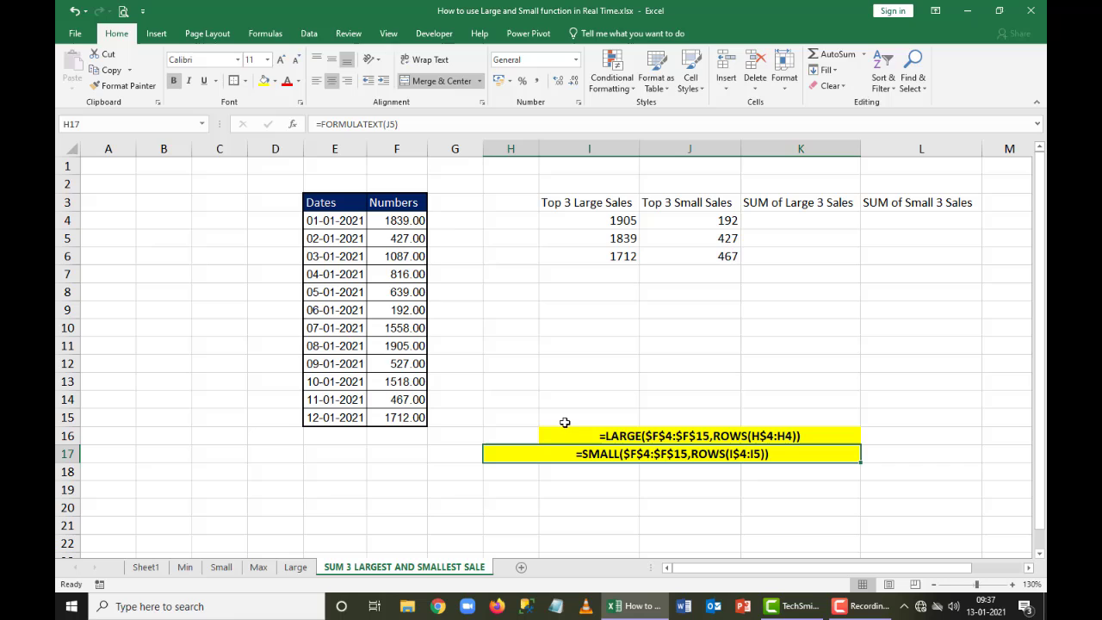
Unmerge the LARGE formula text in row 16 and merge and center it again across H16:K16
click(516, 430)
key(shift+Right)
click(441, 82)
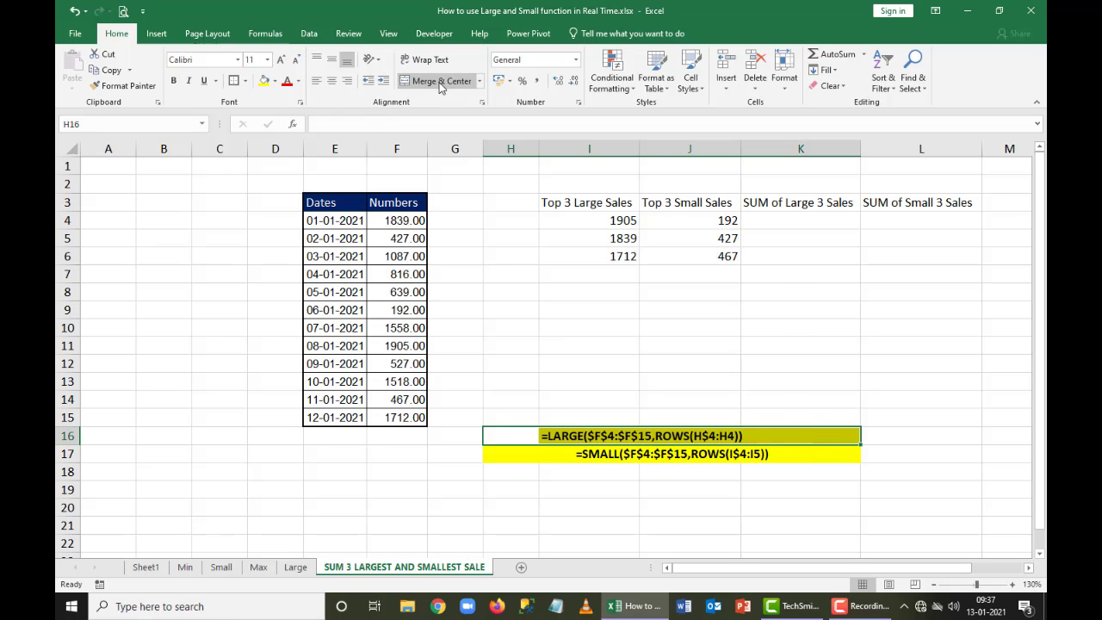
click(436, 80)
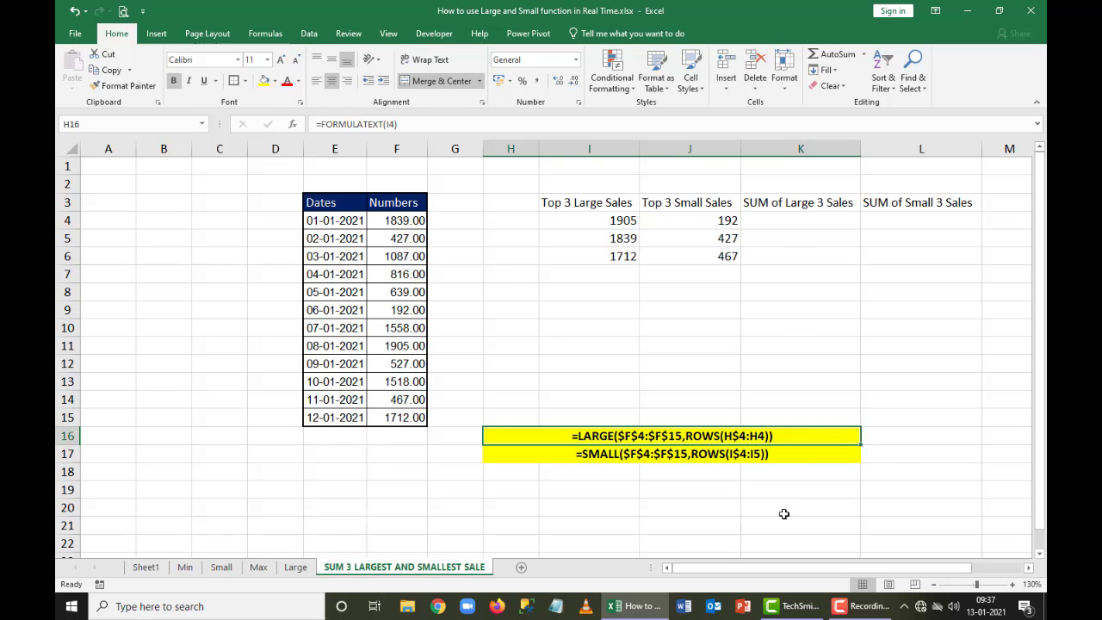
click(746, 510)
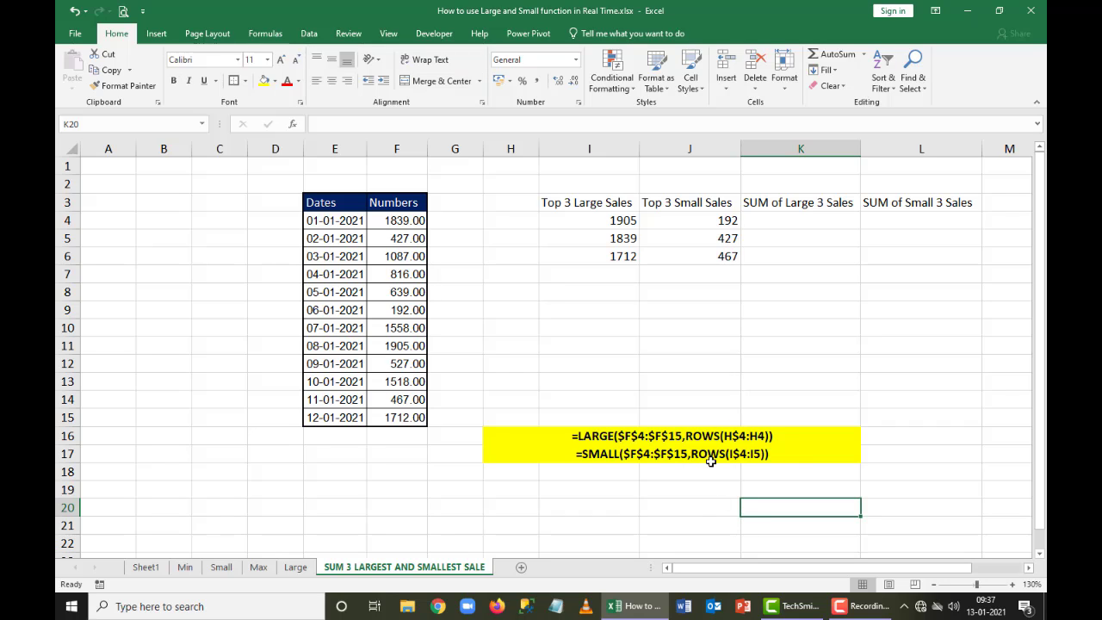
click(815, 222)
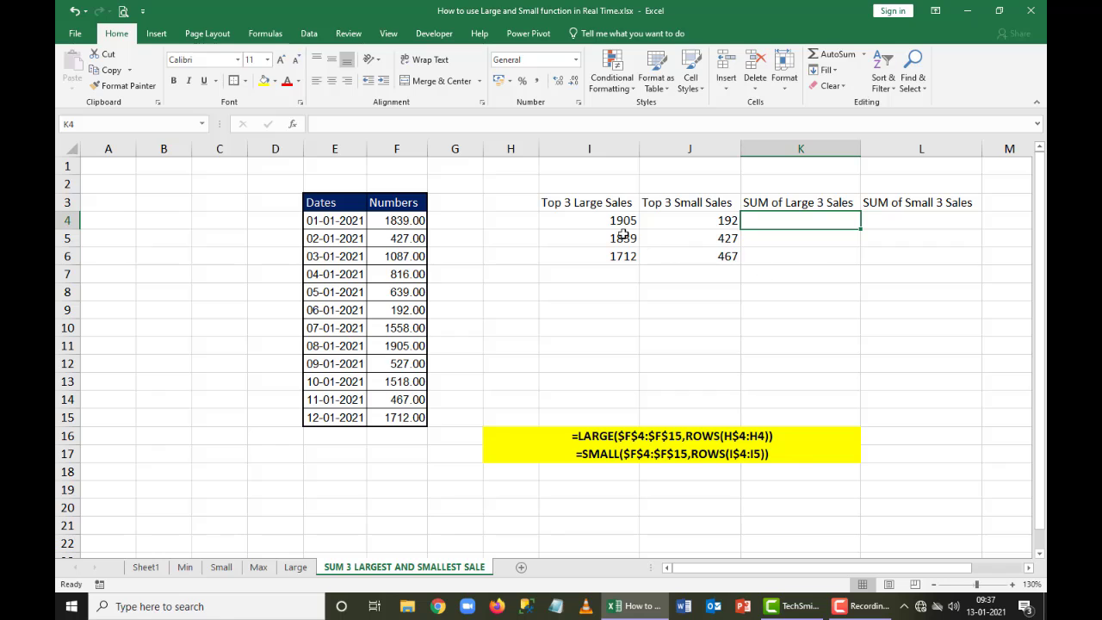
drag(606, 222, 607, 254)
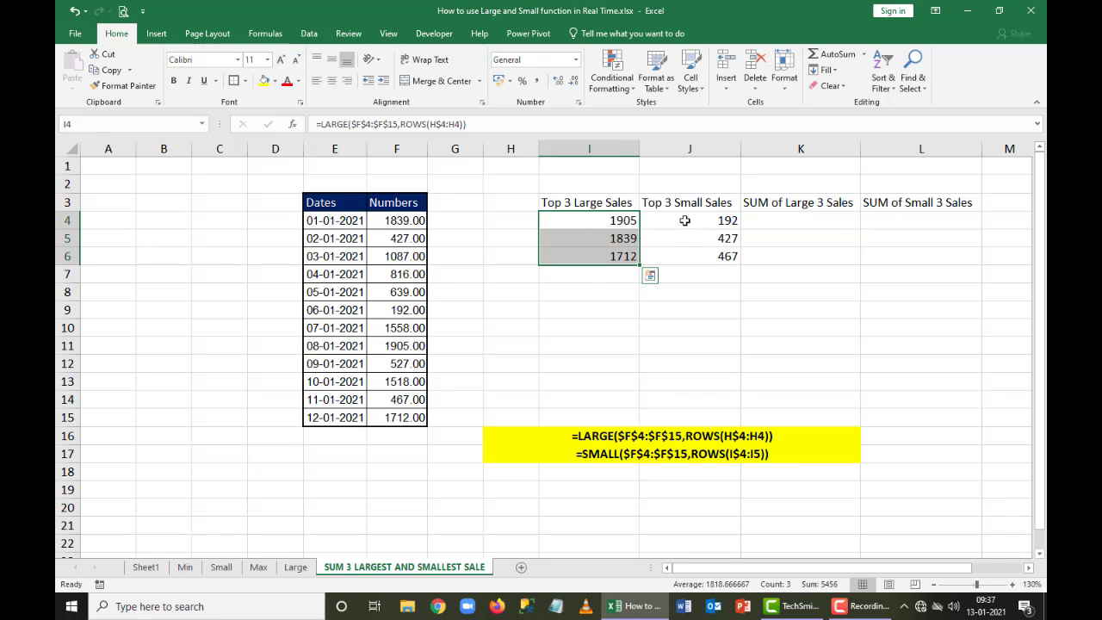
drag(685, 220, 686, 255)
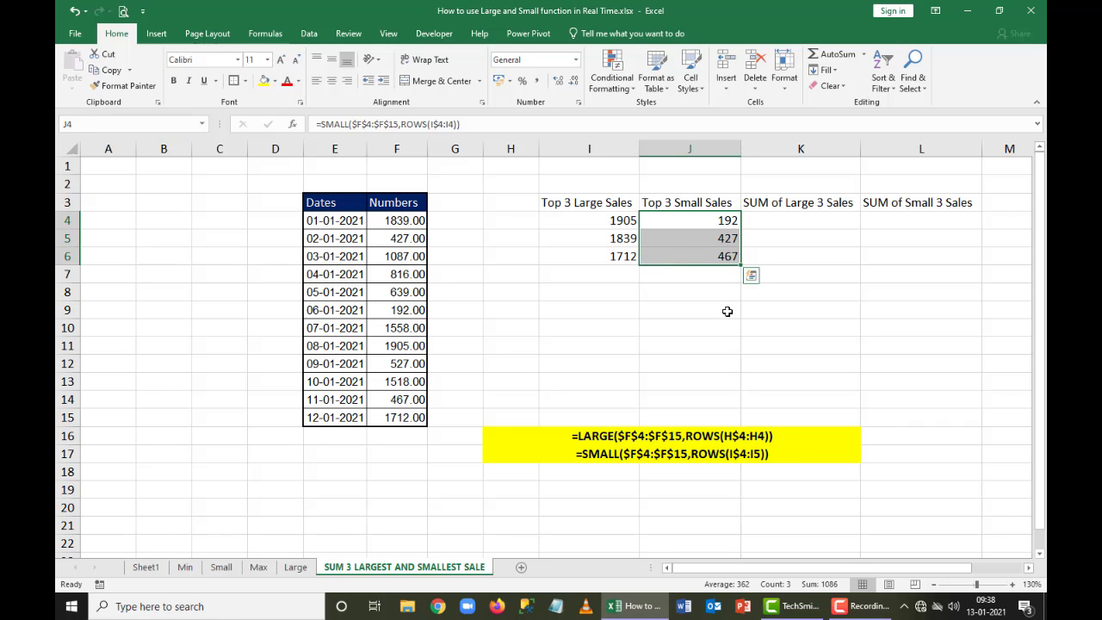
click(802, 223)
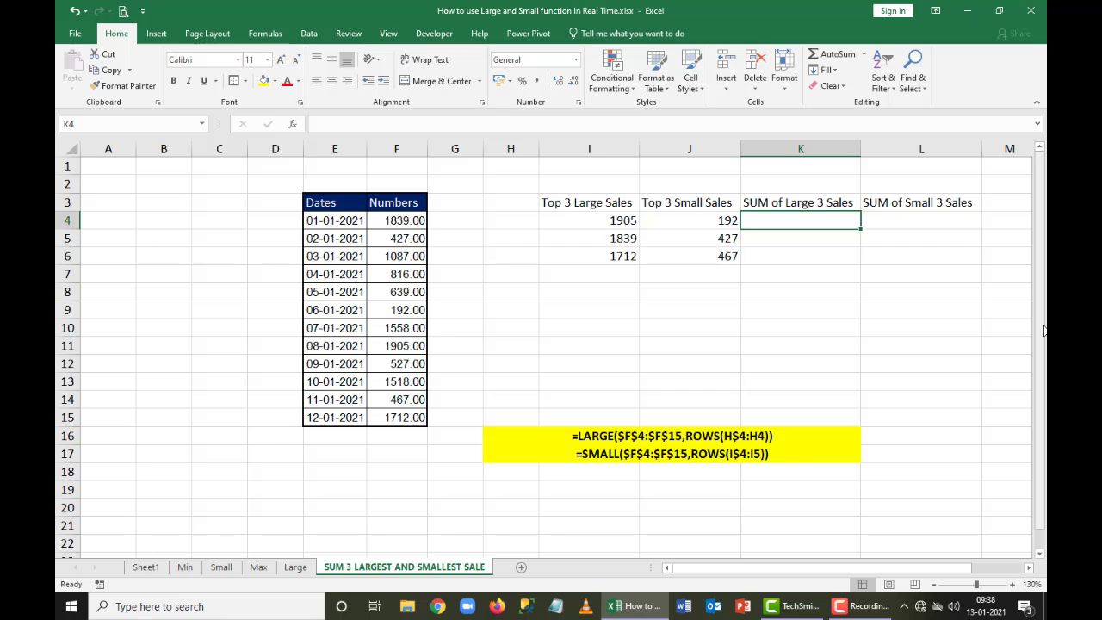
Total the Numbers column in F16 with an AutoSum of F4:F15
click(414, 437)
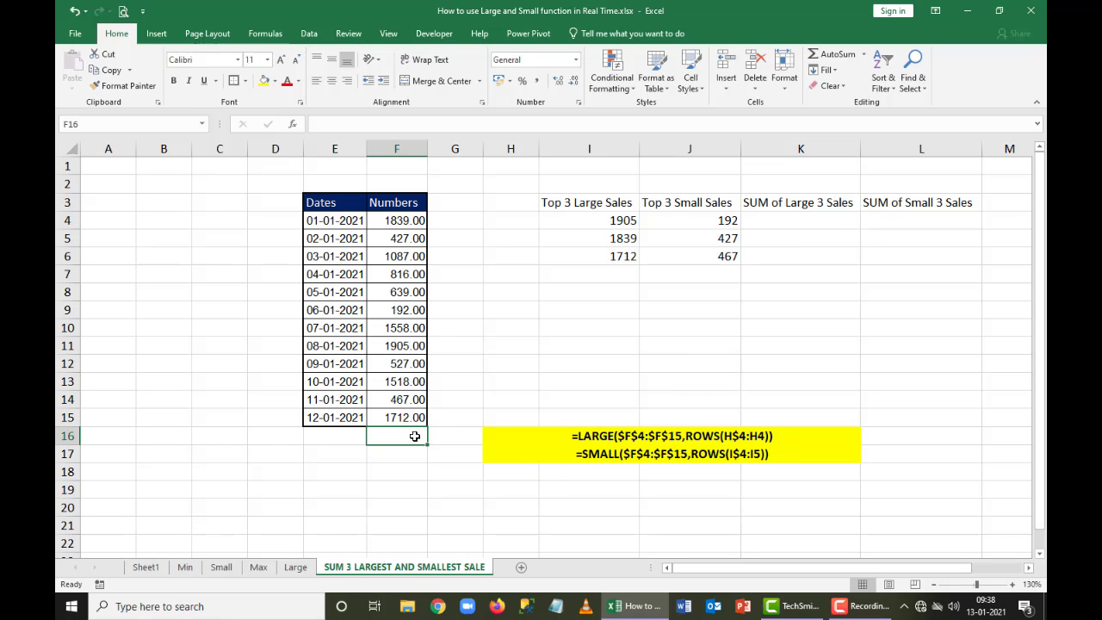
key(alt+equal)
key(Return)
key(Up)
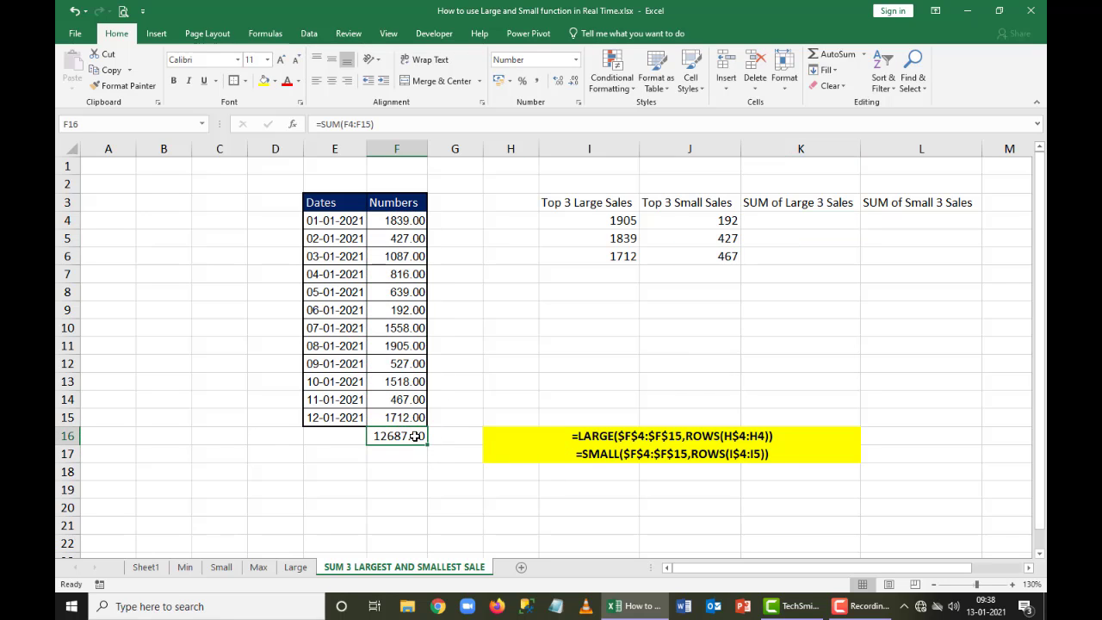
Apply the rupee Accounting format to F4:F16 and to the top three large and small sales in I4:J6
drag(393, 221, 405, 436)
click(499, 81)
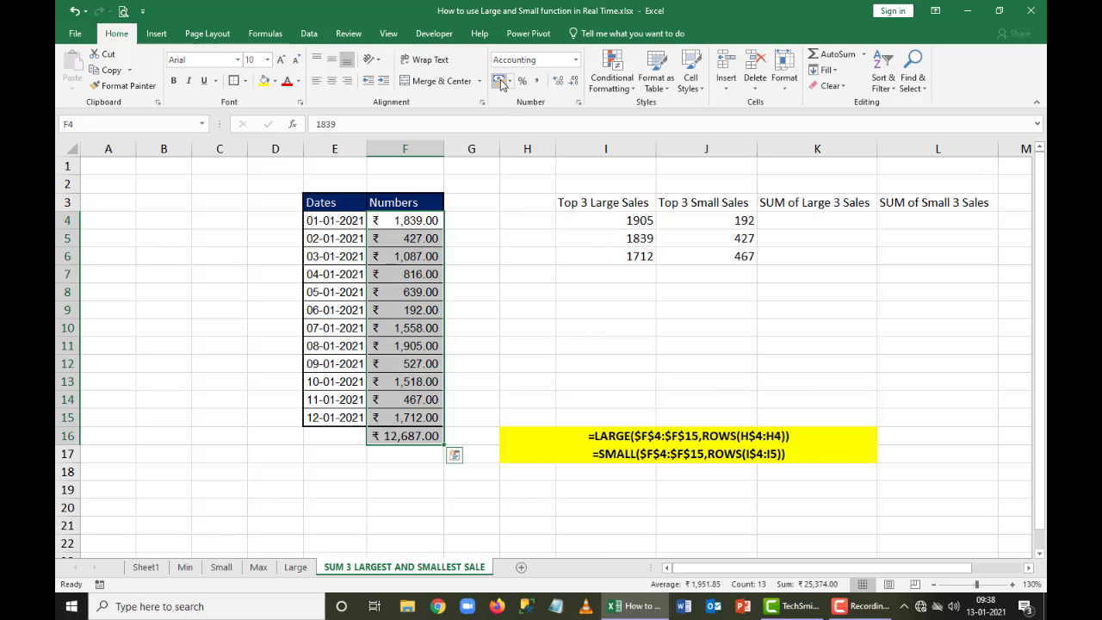
click(522, 275)
drag(645, 225, 711, 262)
key(F4)
Copy the LARGE formula text from I4 without changing the cell
click(815, 221)
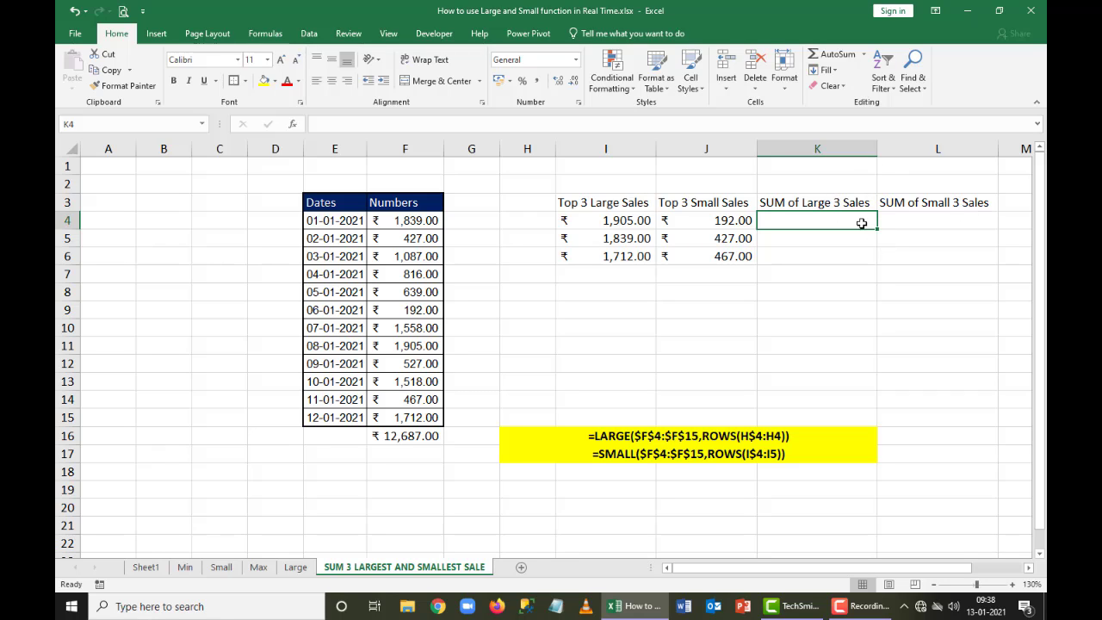
text(=)
key(Escape)
key(Left)
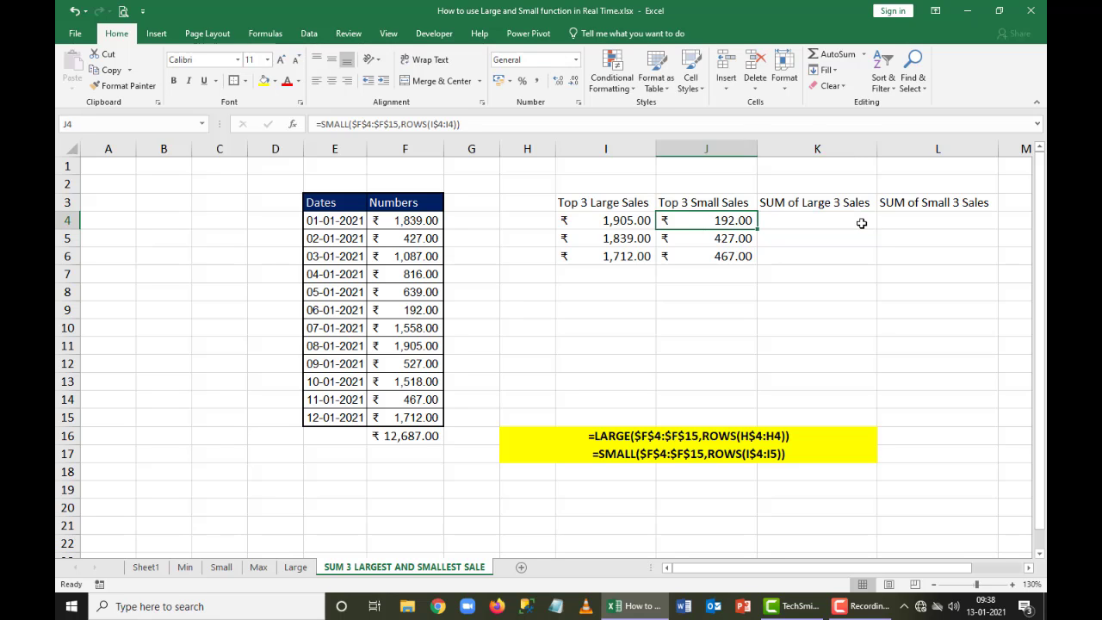
key(Left)
key(F2)
key(Escape)
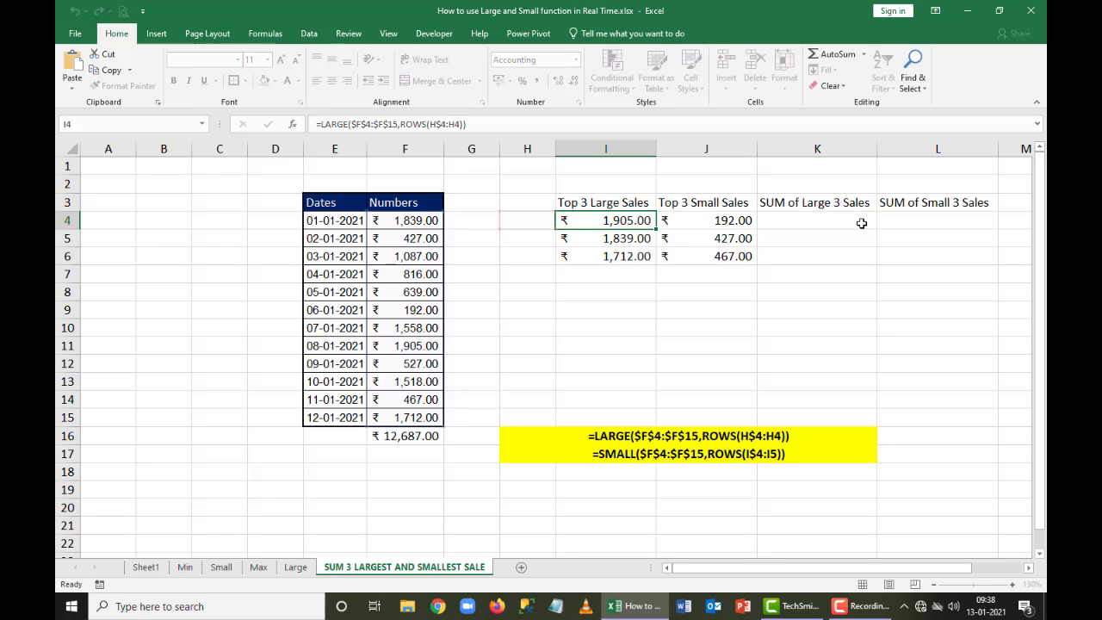
Paste the LARGE formula into K4, wrap it in SUM and enter it
click(861, 223)
key(ctrl+v)
key(F2)
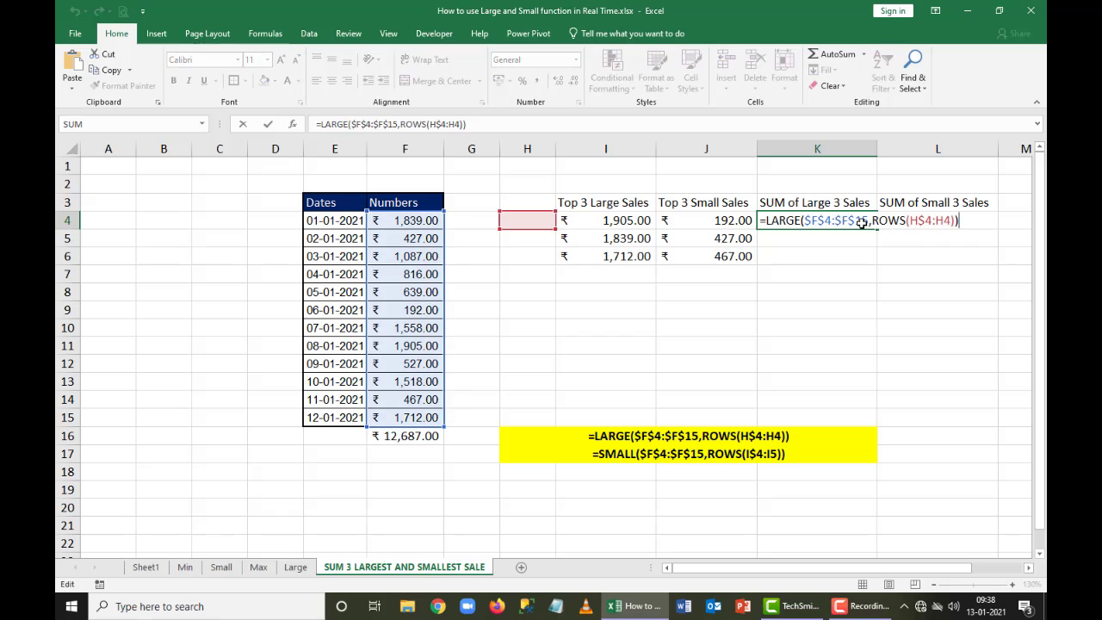
text(SUM()
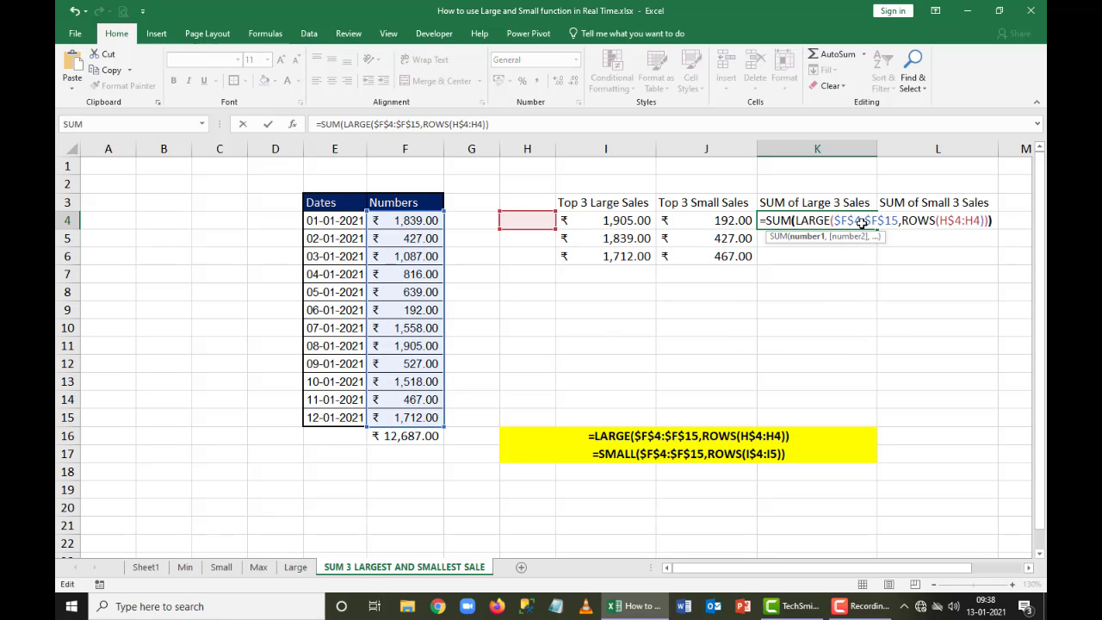
text())
key(ctrl+Return)
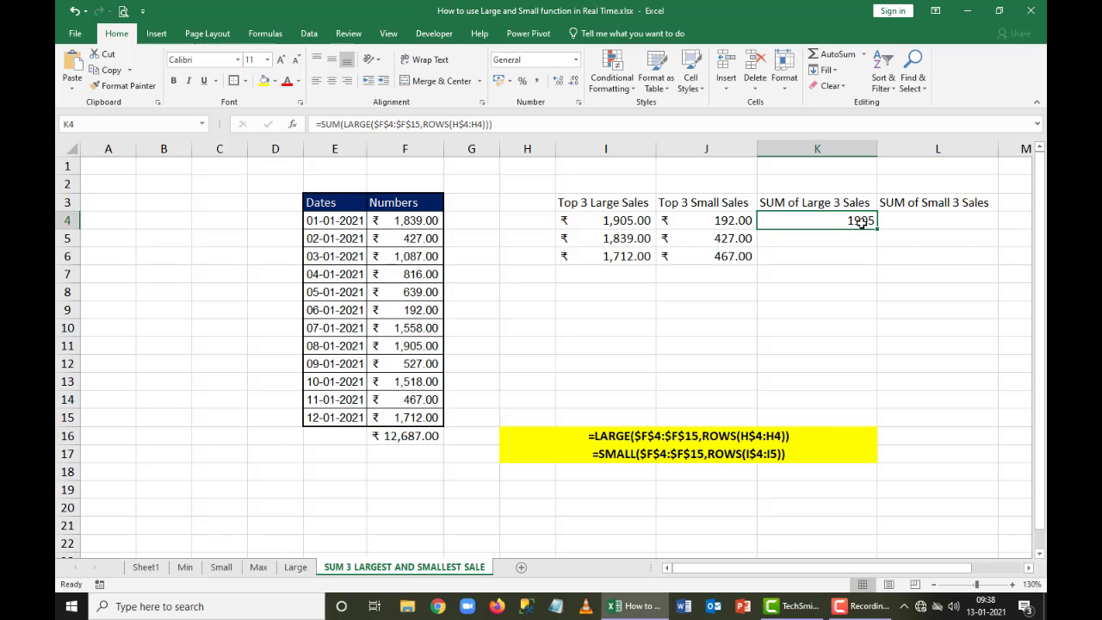
Review the SUM and LARGE formula in K4, and clear the cell
key(F2)
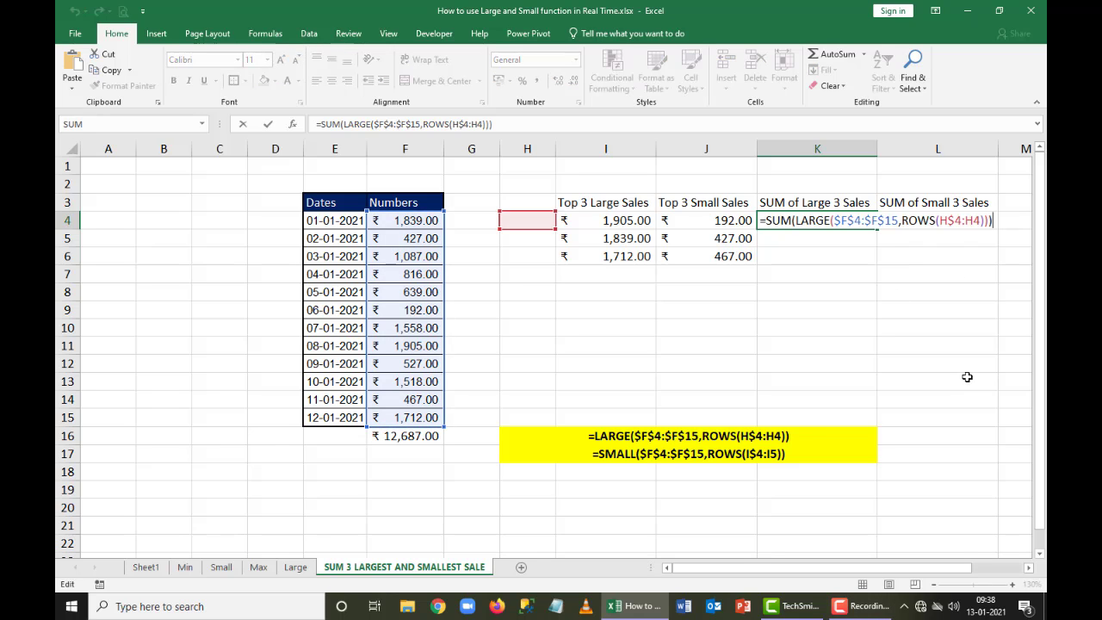
key(Escape)
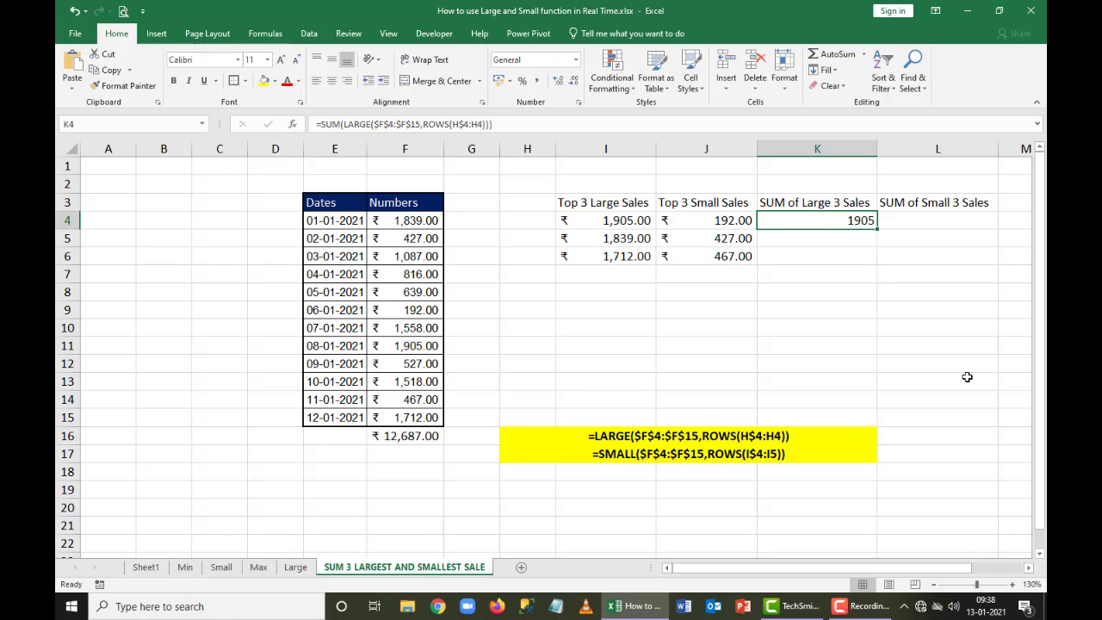
key(F2)
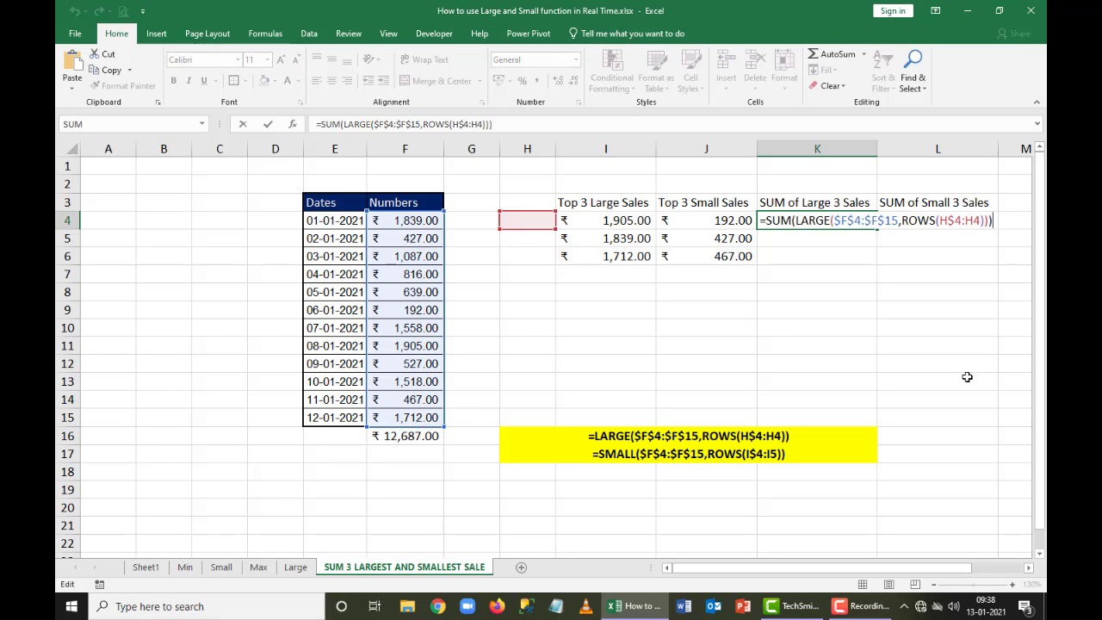
key(Escape)
key(Delete)
Begin a SUM(LARGE( formula in K4 with the absolute range $F$4:$F$15 as its array
text(=)
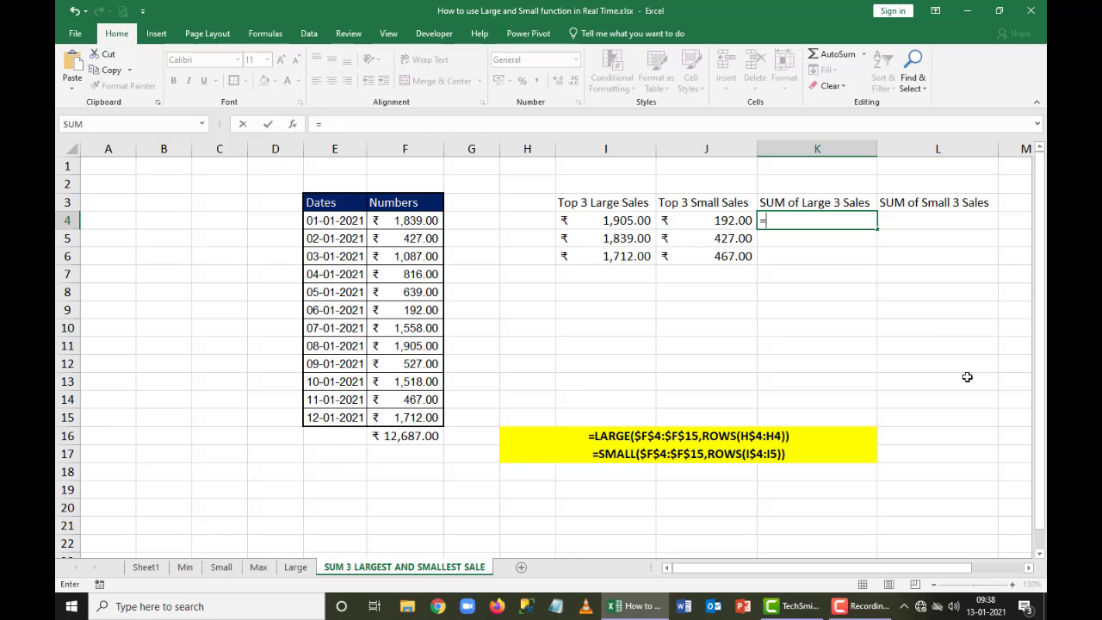
text(SUM()
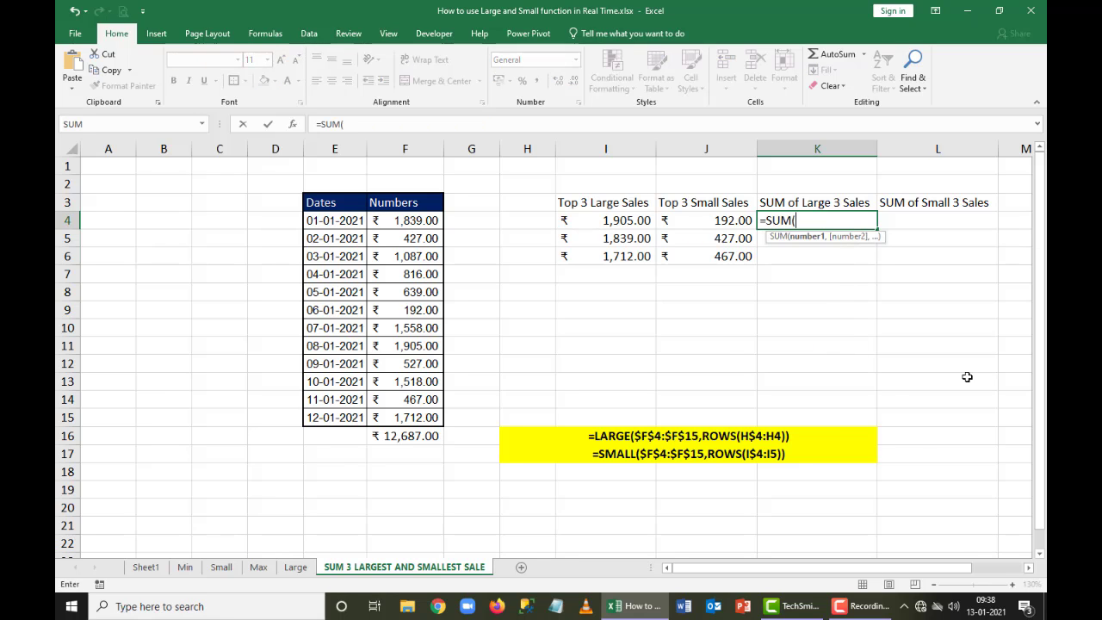
text(LARGE()
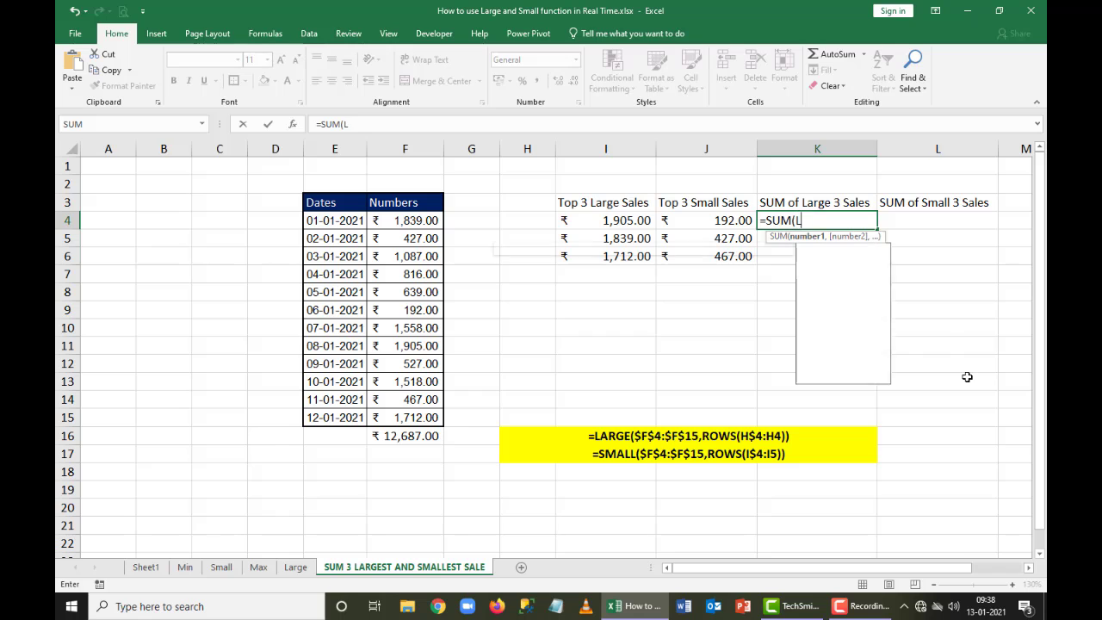
key(Left)
key(Left)
key(Left)
key(Left)
key(Left)
key(Left)
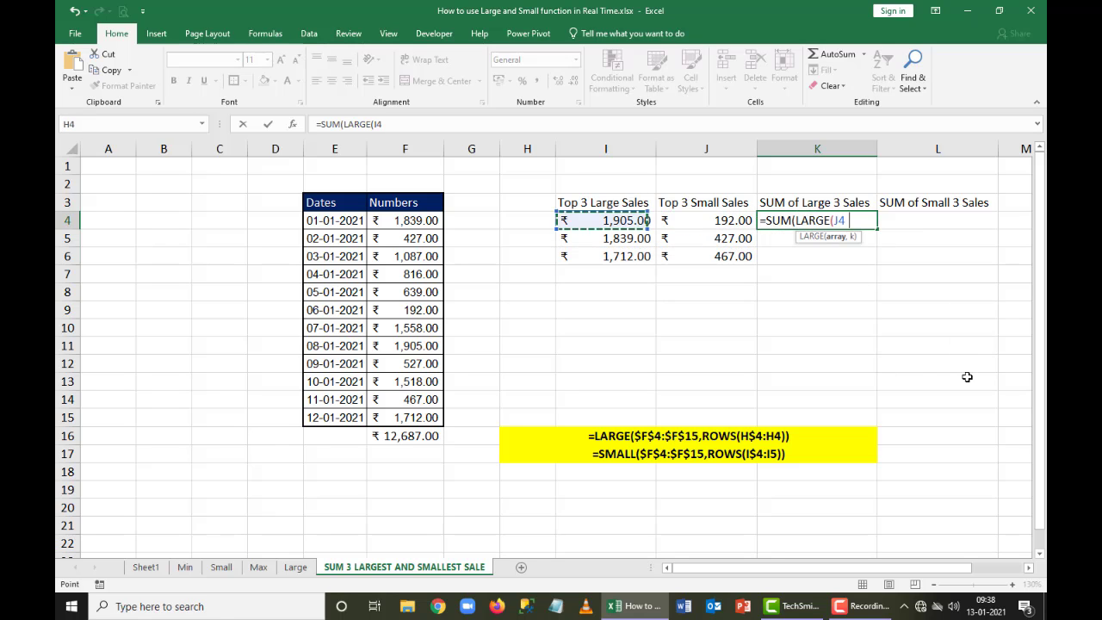
key(Right)
key(ctrl+shift+Down)
key(ctrl+shift+Up)
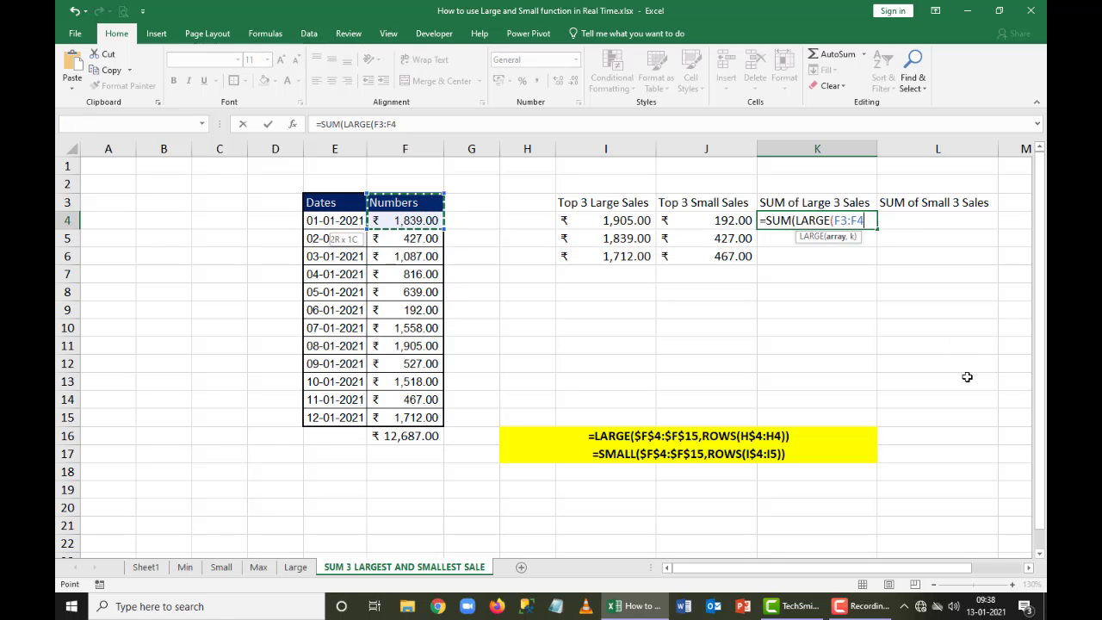
key(ctrl+shift+Down)
key(shift+Up)
key(F4)
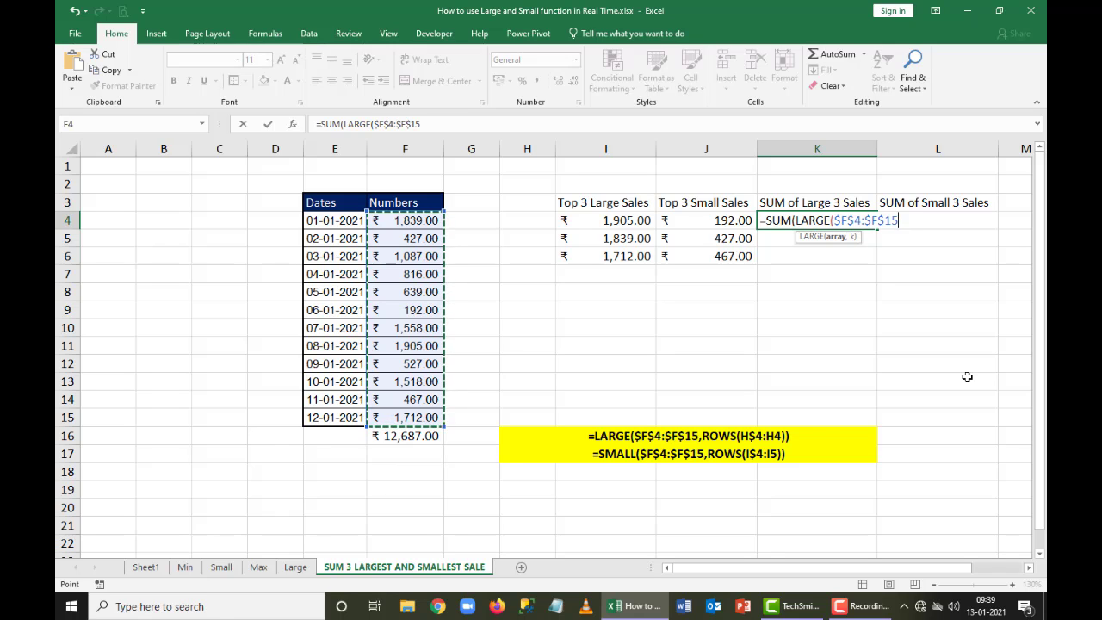
Complete the K4 formula with the array constant {1,2,3} as k, enter it and accept the suggested parenthesis correction
text(,{1,)
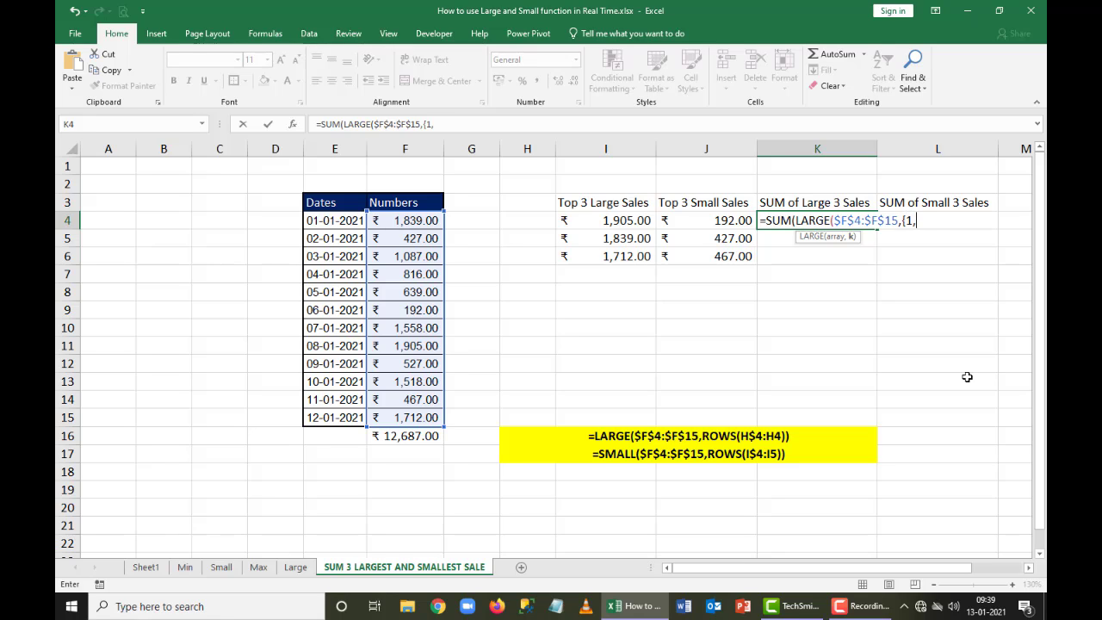
text(3})))
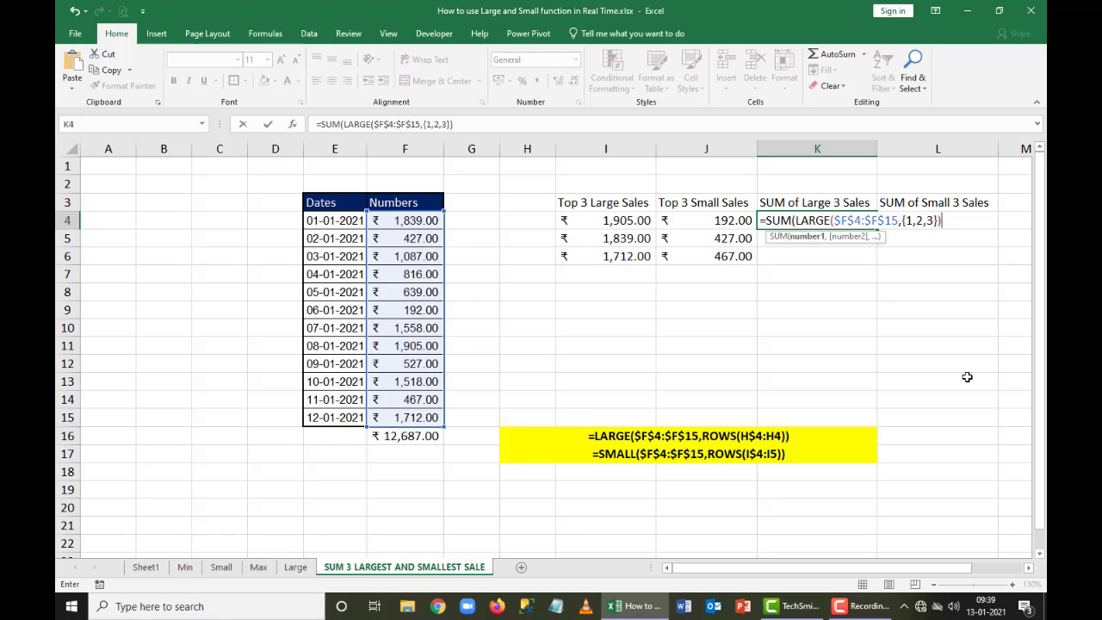
key(Return)
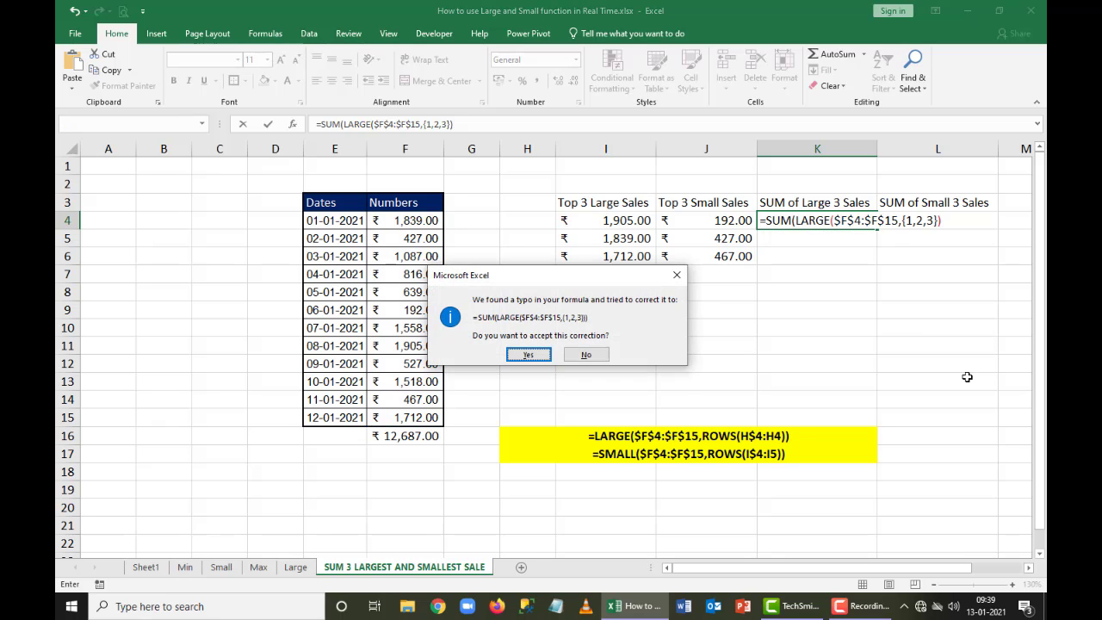
key(Return)
Total the top three large sales in I7 and the top three small sales in J7 with AutoSum
key(Up)
key(Left)
key(Left)
key(Left)
key(Down)
key(Down)
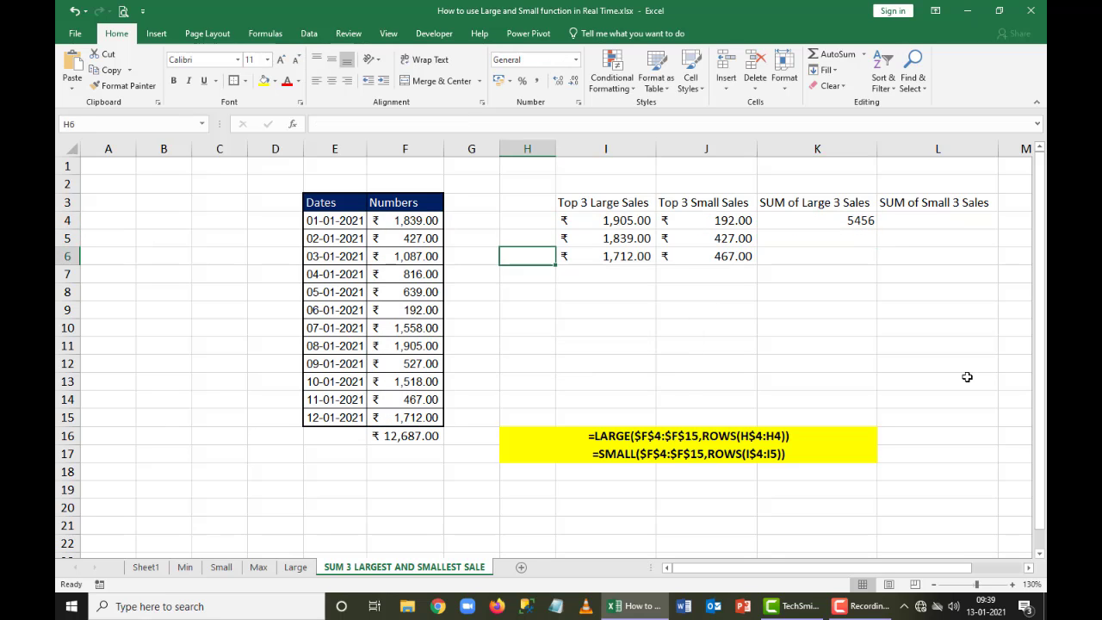
key(Right)
key(Down)
key(alt+equal)
key(Return)
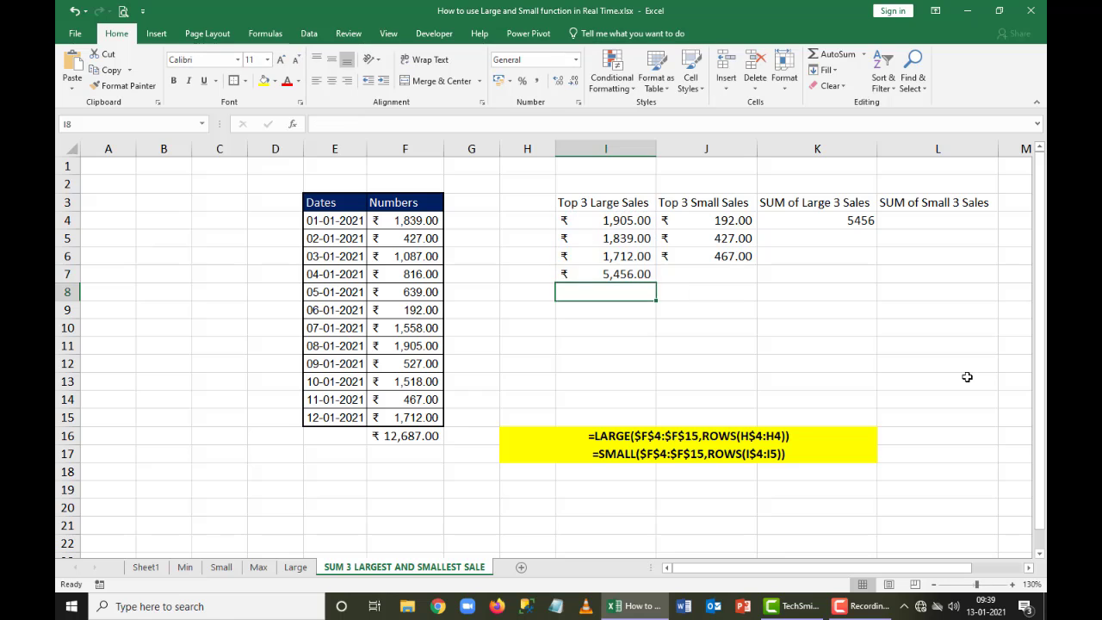
key(Up)
key(Right)
key(alt+equal)
key(Return)
Apply the rupee Accounting number format to K4 and L4
key(Up)
key(Up)
key(Up)
key(Up)
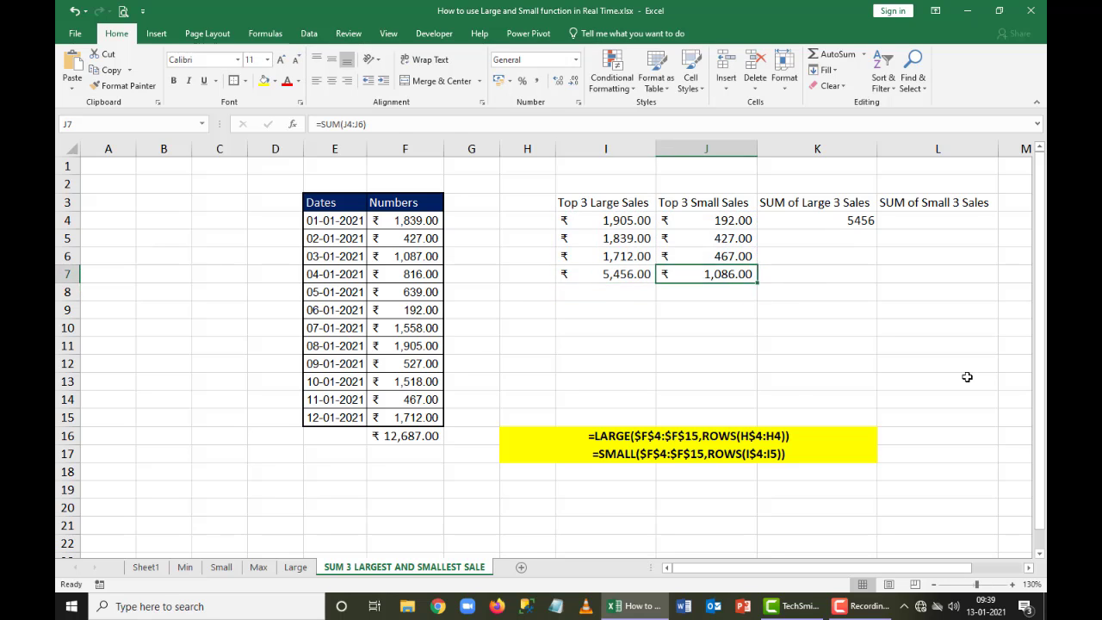
key(Right)
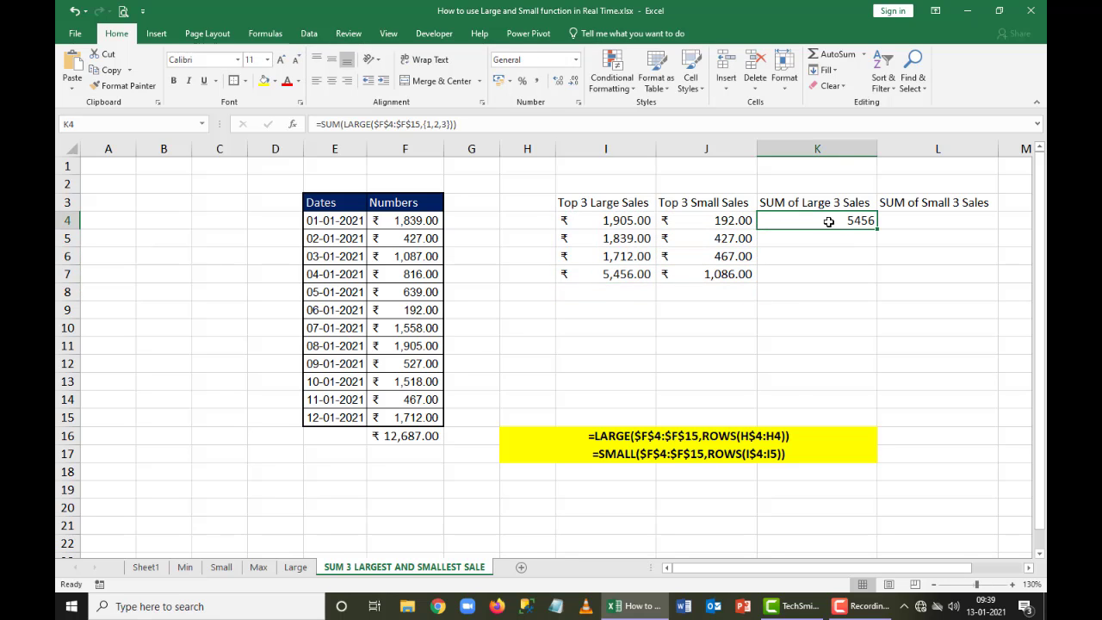
click(499, 80)
key(Right)
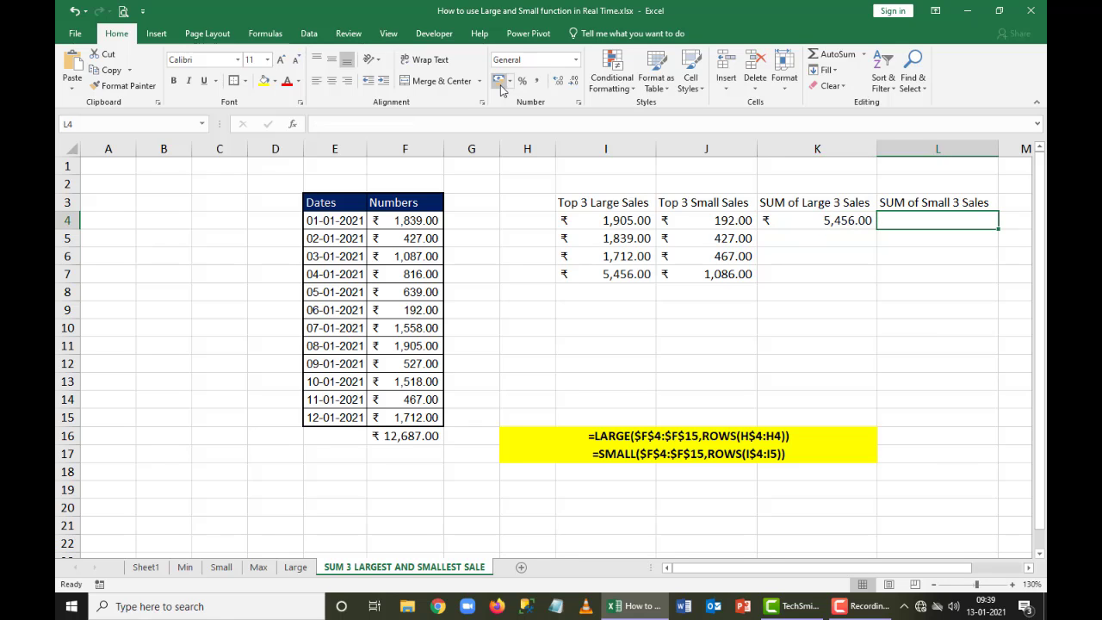
click(500, 84)
Enter =SUM(SMALL(F$4:F$15,{1,2,3})) in L4 to sum the three smallest sales
text(=SUM()
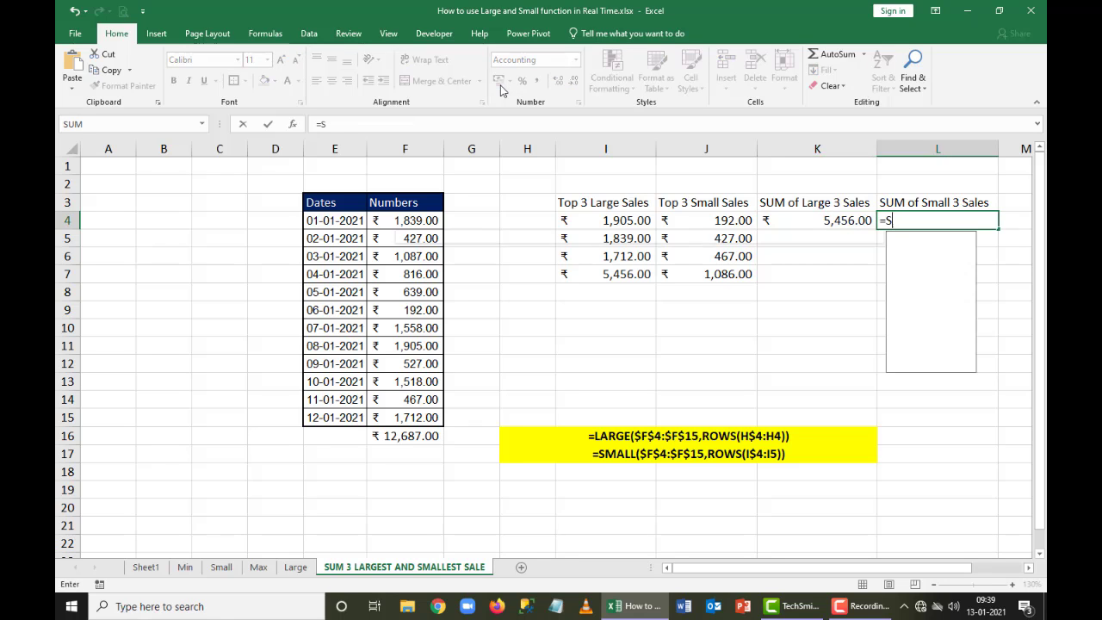
text(MALL()
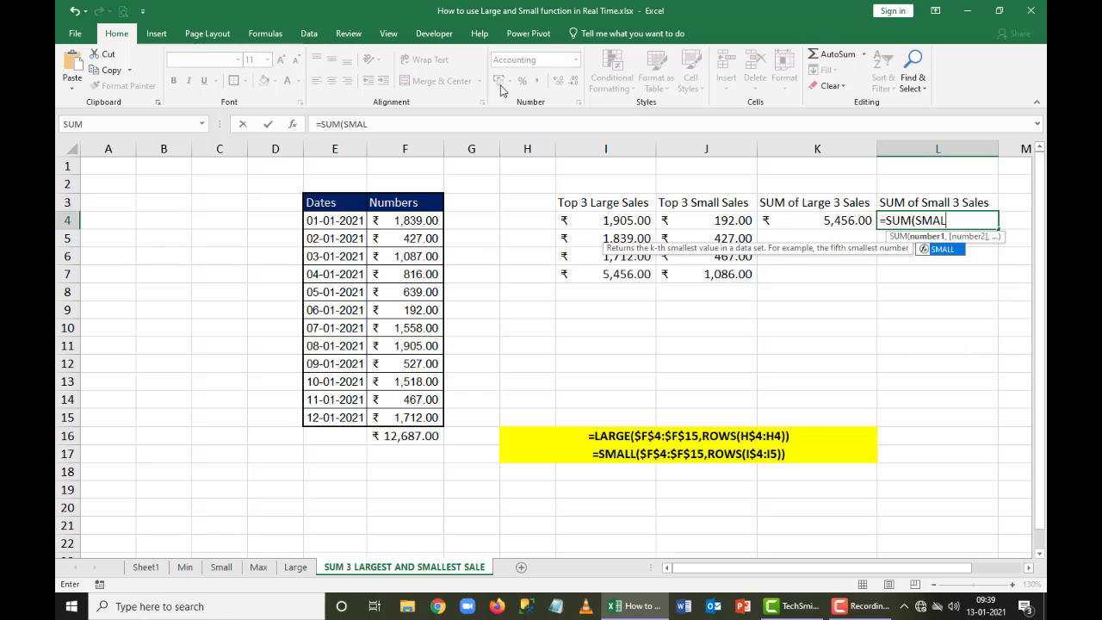
key(Left)
key(Left)
key(Left)
key(Left)
key(Left)
key(Left)
key(ctrl+shift+Down)
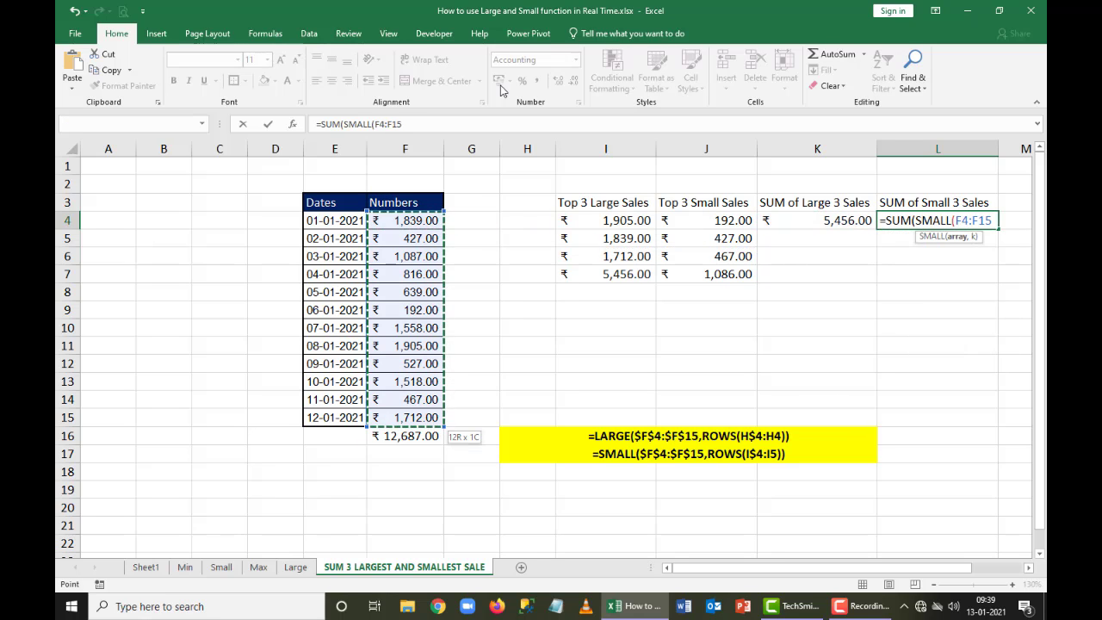
key(F4)
key(F4)
text(,)
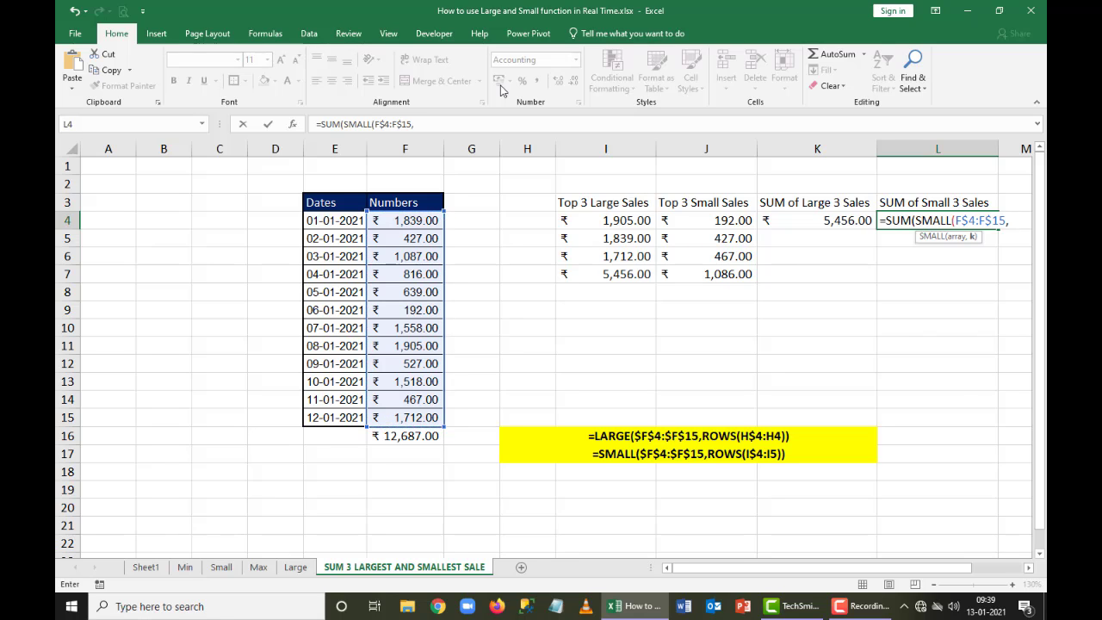
text(()
text(1,2,3)
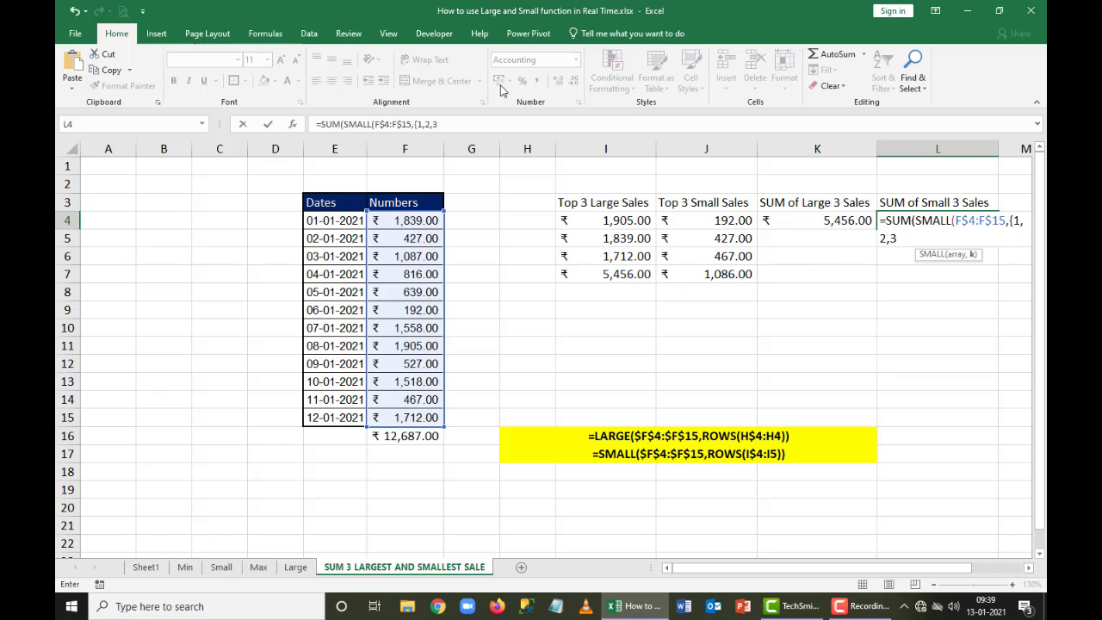
text(}))
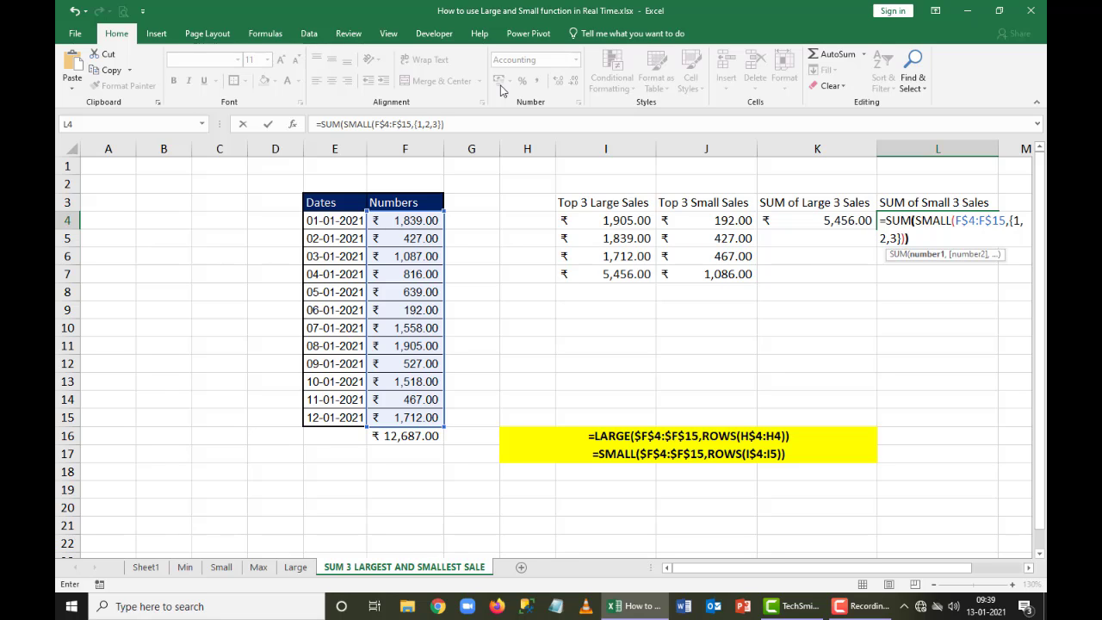
key(Return)
Make the column totals in I7:J7 bold
key(Up)
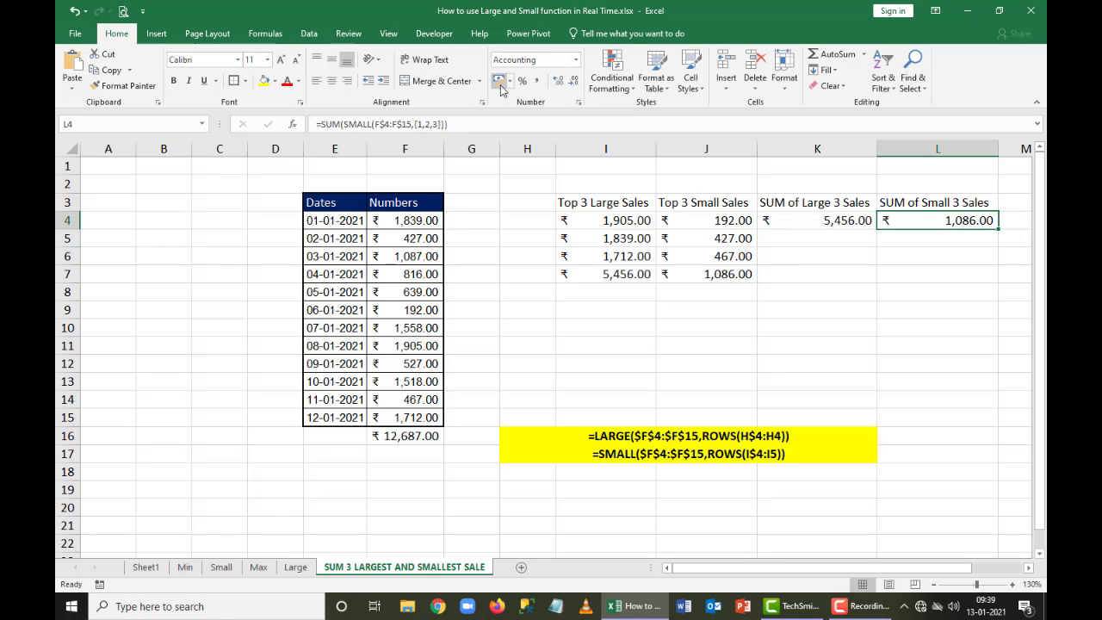
key(Left)
key(Left)
key(Down)
key(Down)
key(Down)
key(Left)
key(shift+Right)
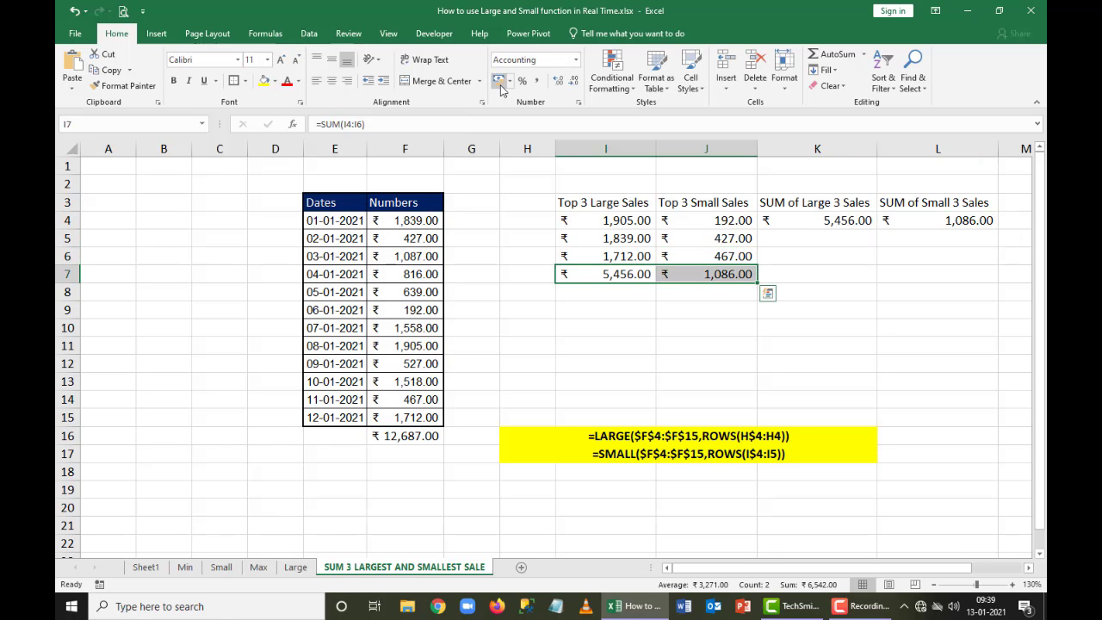
key(ctrl+b)
Make the sums of the large and small sales in K4:L4 bold
key(Right)
key(Right)
key(Up)
key(Up)
key(Up)
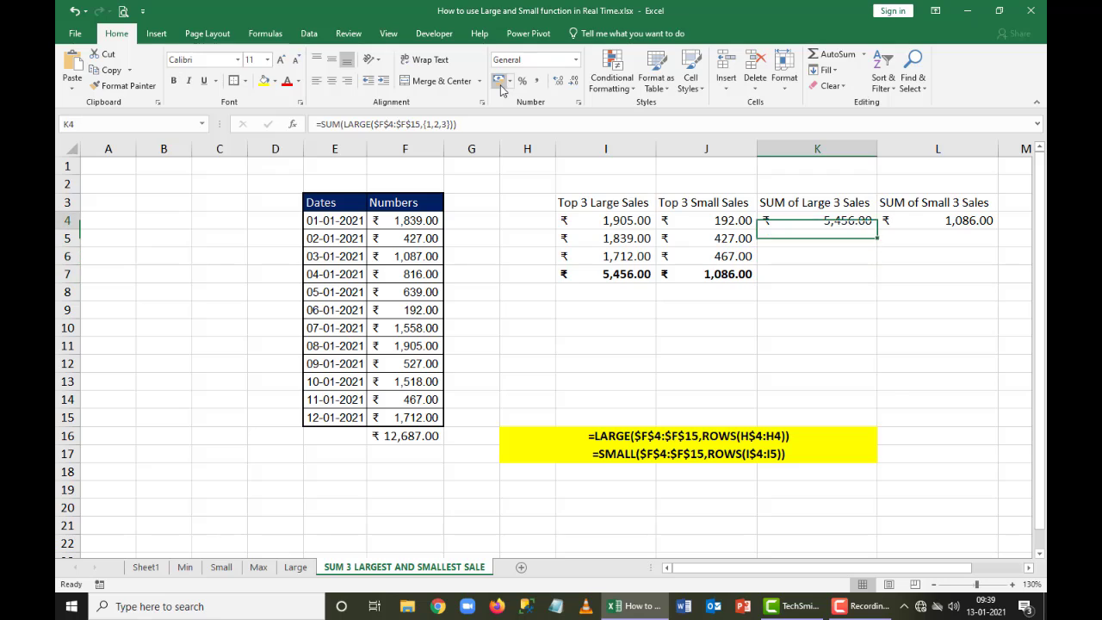
key(shift+Right)
key(ctrl+b)
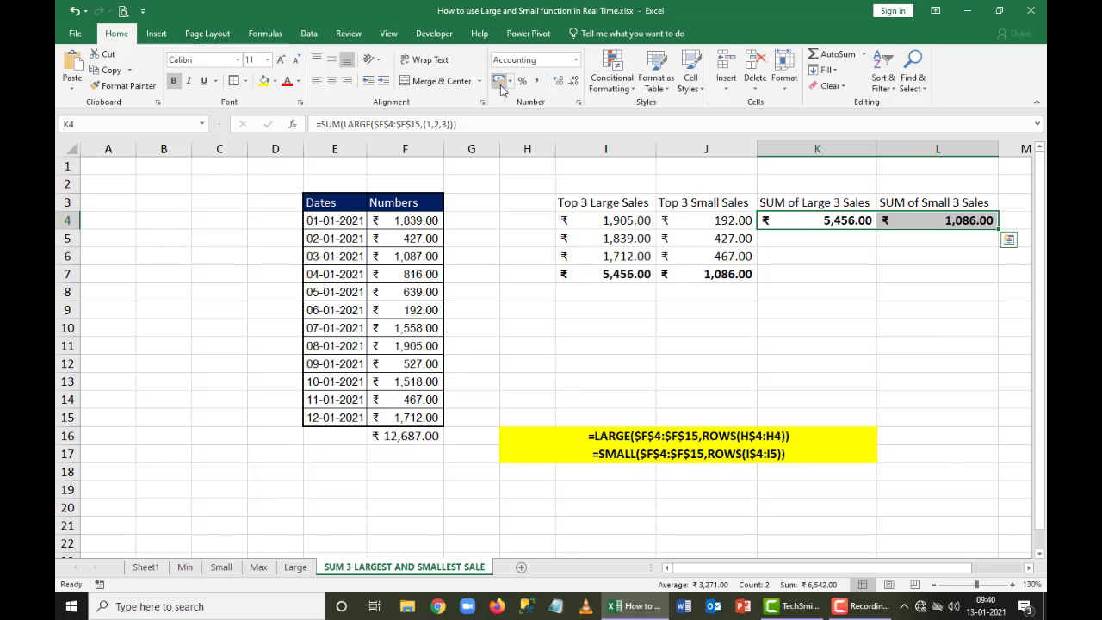
Show the K4 formula as text in H18 with =FORMULATEXT(K4)
key(Left)
key(Down)
key(Down)
key(Down)
key(Down)
key(Down)
key(Down)
key(Down)
key(Down)
key(Down)
key(Down)
key(Down)
key(Down)
key(Down)
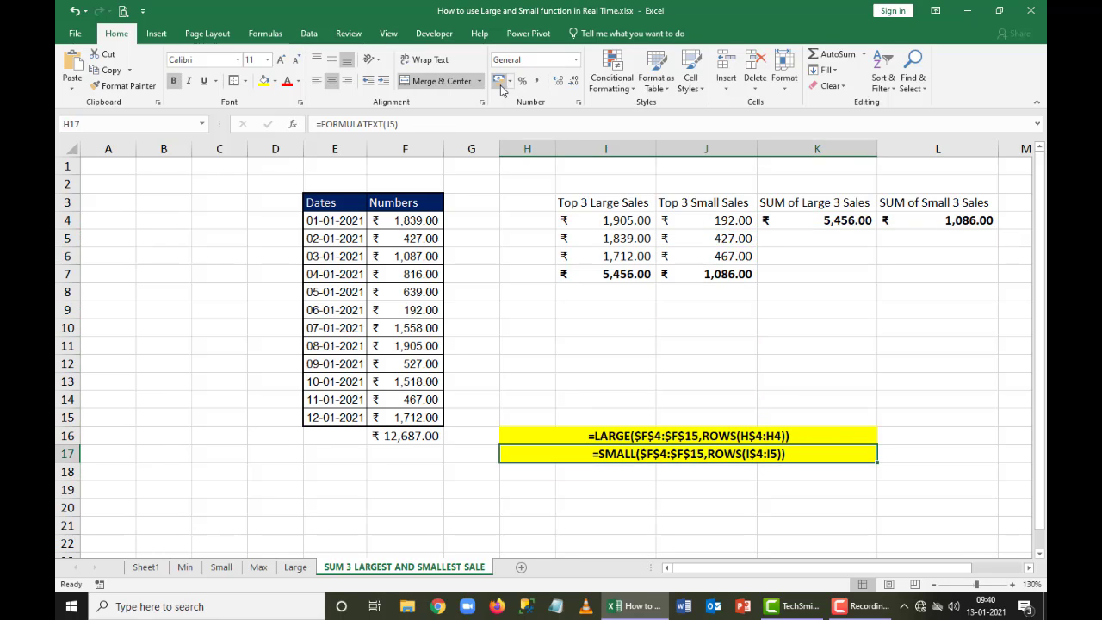
key(Down)
text(=F)
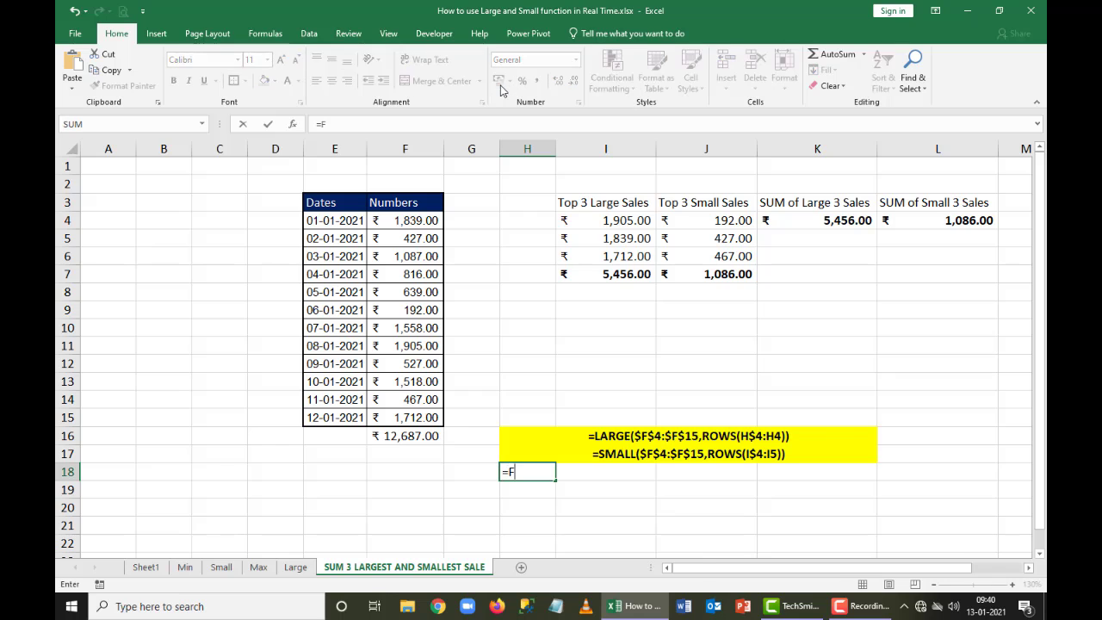
text(ORMULATEXT()
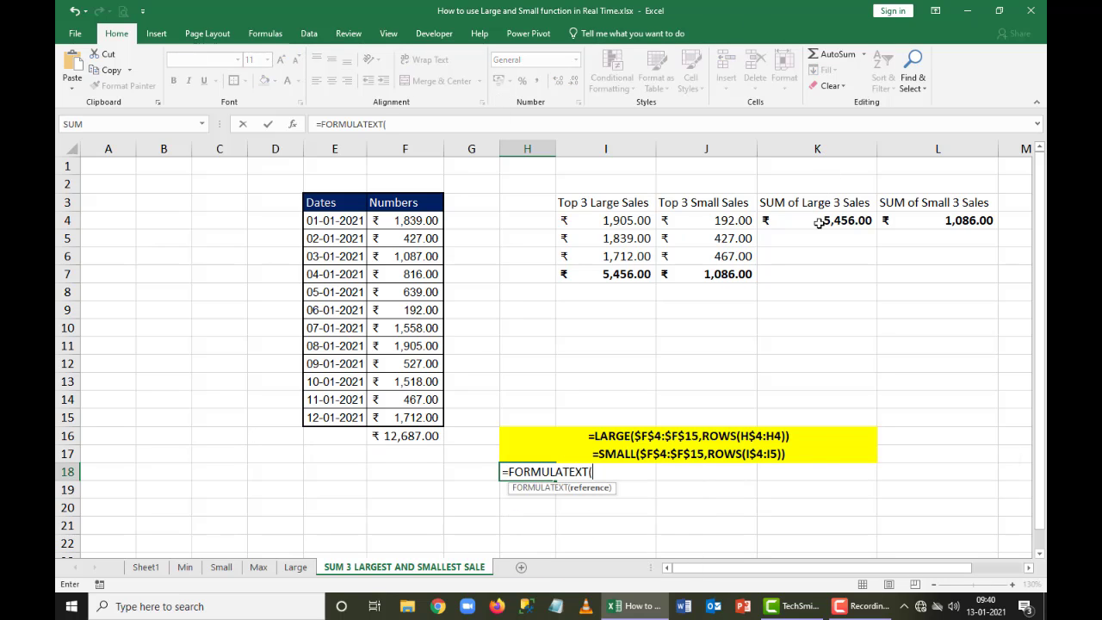
click(818, 222)
text())
key(Return)
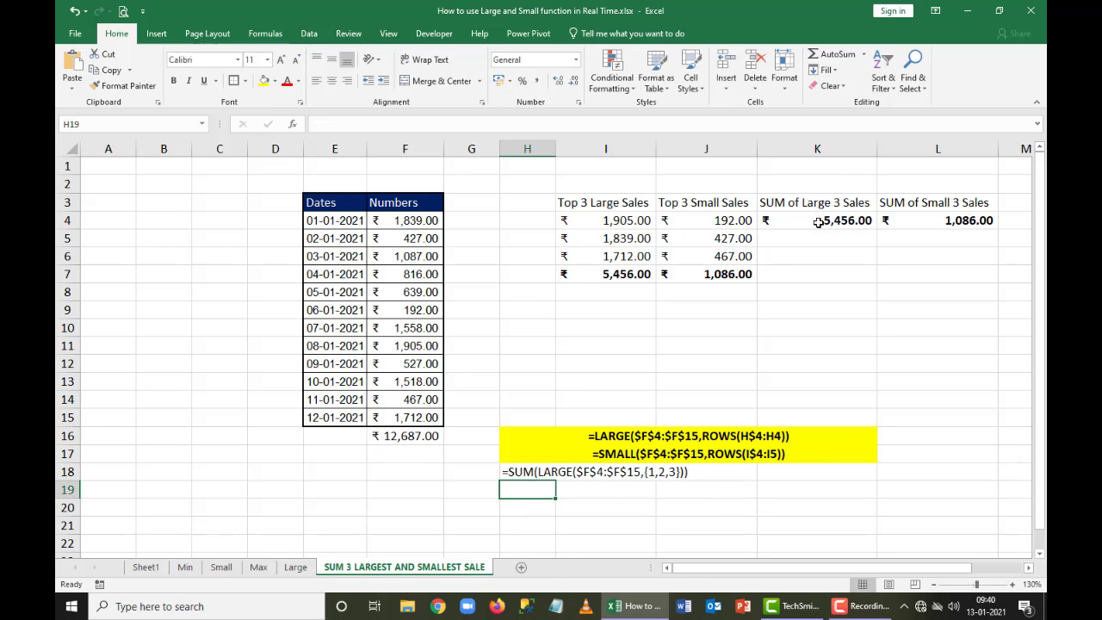
Show the L4 formula as text in H19 with =FORMULATEXT(L4)
text(=FORMULATEXT()
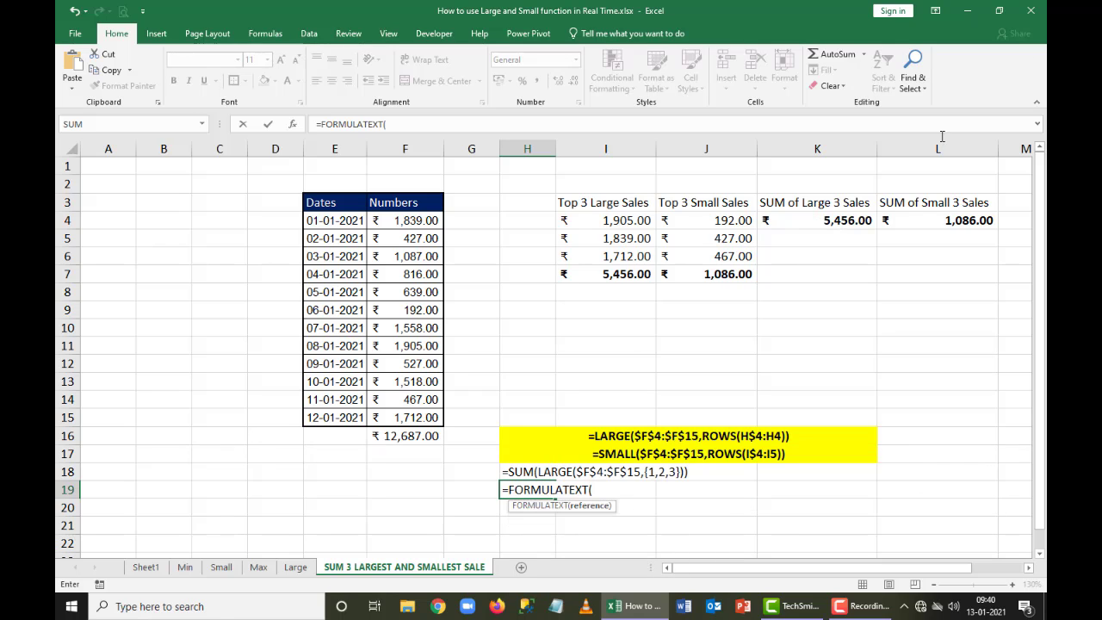
click(908, 216)
text())
key(Return)
Format H18:K18 with yellow fill, merged and centred cells, and bold text
key(Up)
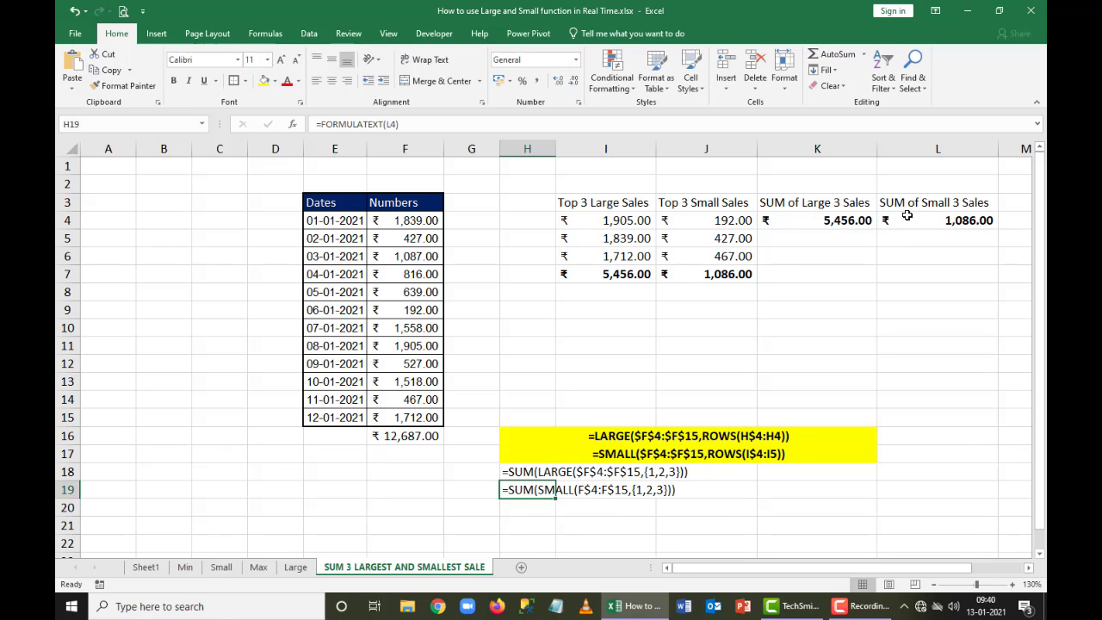
key(Up)
key(shift+Right)
key(shift+Right)
key(shift+Right)
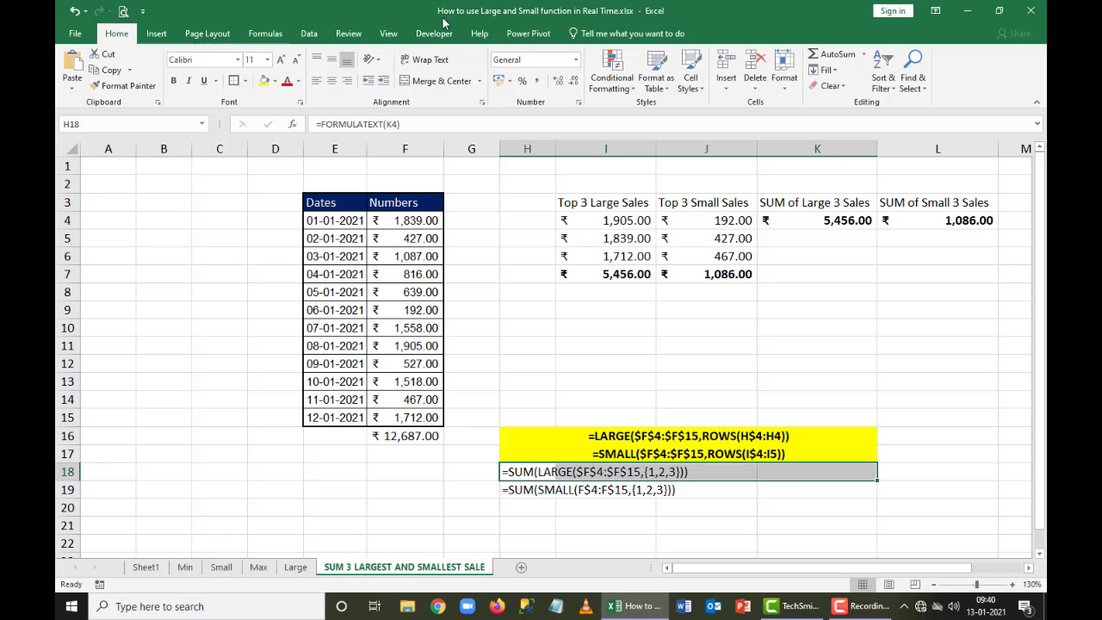
click(265, 80)
click(435, 80)
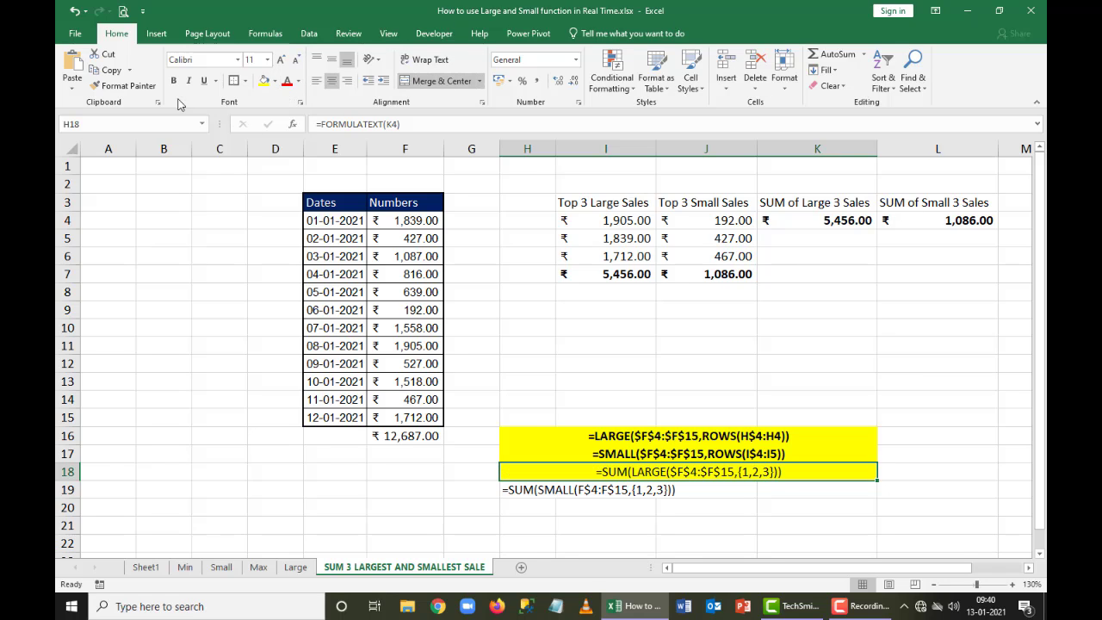
click(173, 80)
Format H19:K19 with bold text, yellow fill, and merged and centred cells
drag(553, 491, 809, 490)
key(ctrl+b)
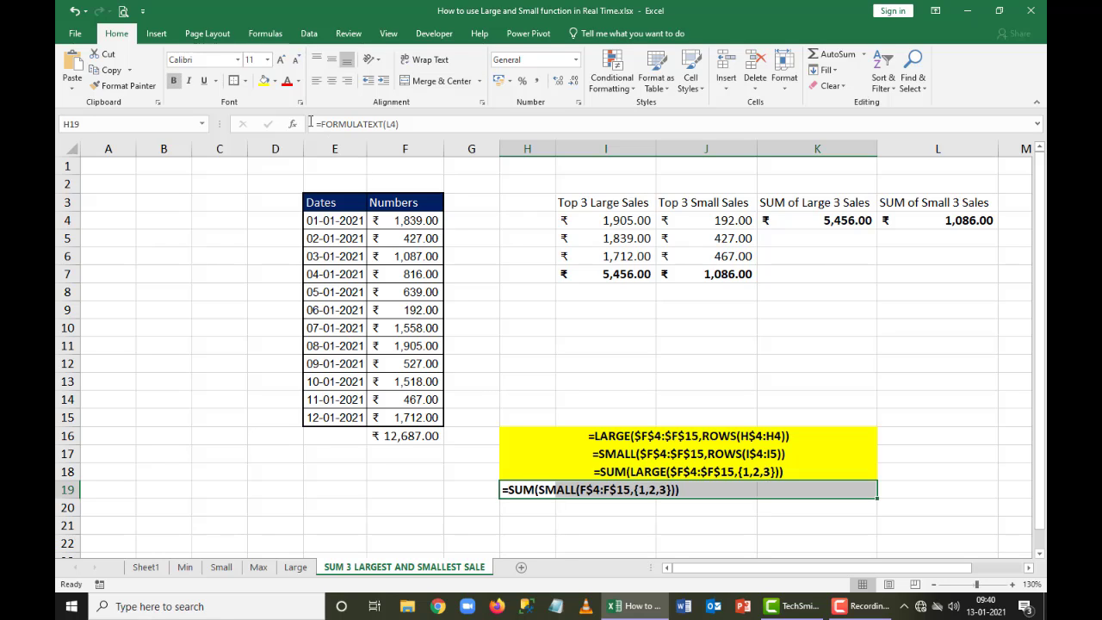
click(265, 80)
click(441, 82)
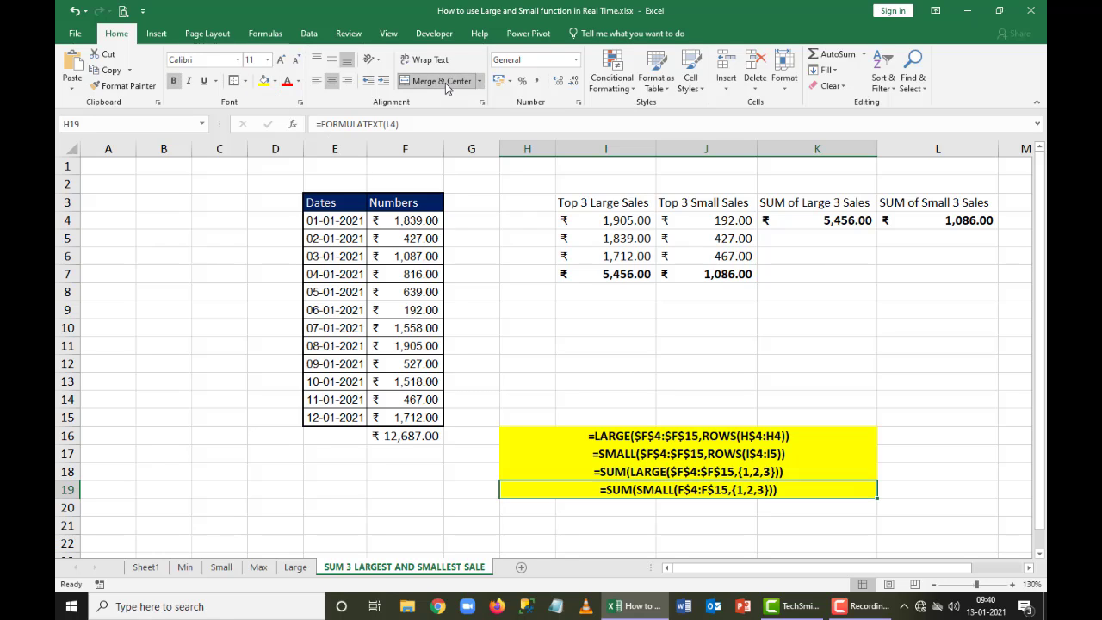
Deselect the formatted formula rows and open the Sheet1 worksheet
click(977, 430)
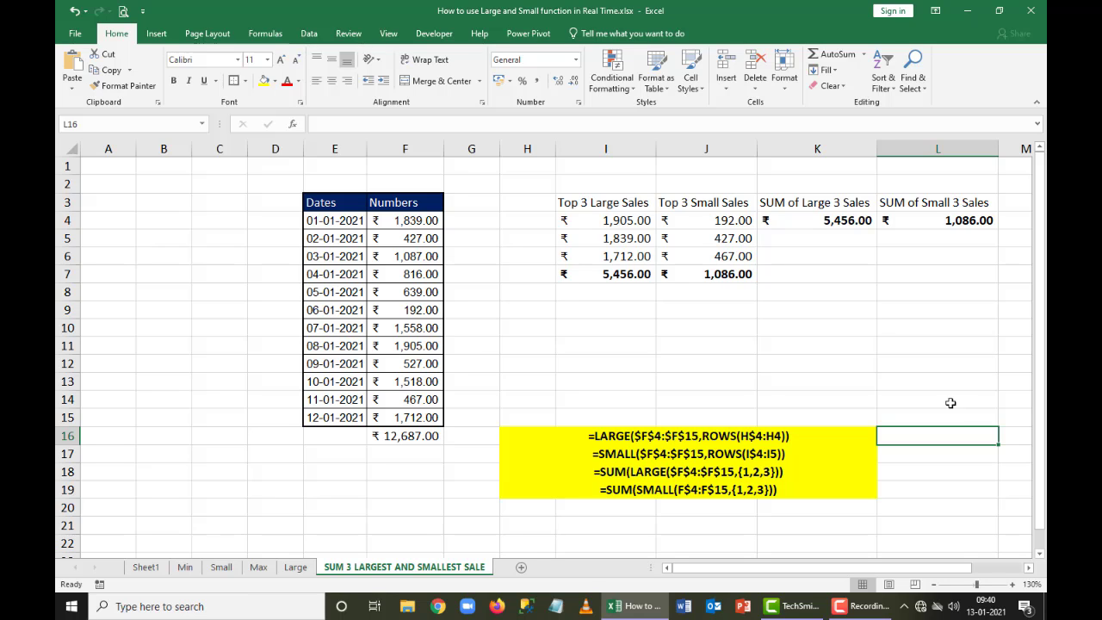
click(145, 568)
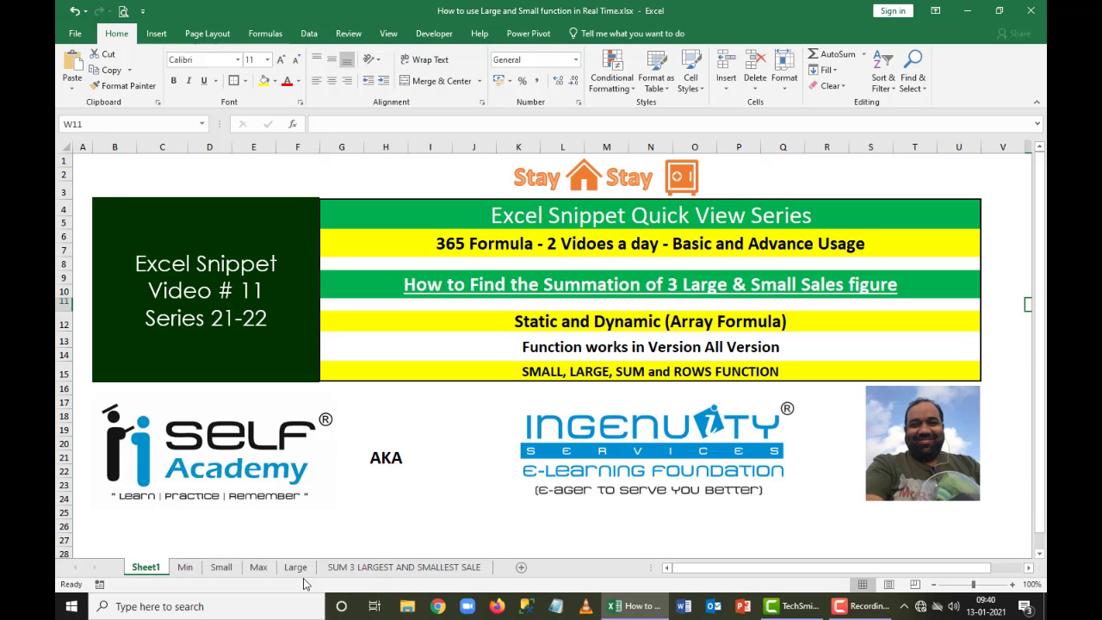